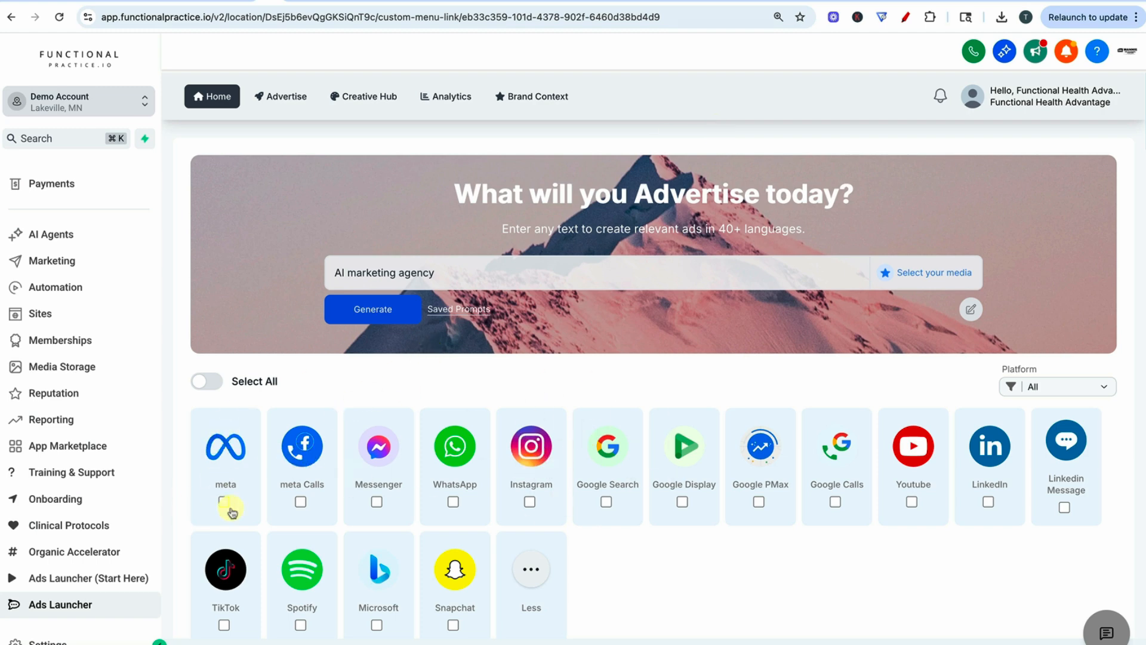
- Look over the advertising platforms on the home page and open My Library in the Creative Hub
{"action": "scroll", "coordinate": [574, 475], "scroll_direction": "down", "scroll_amount": 1}
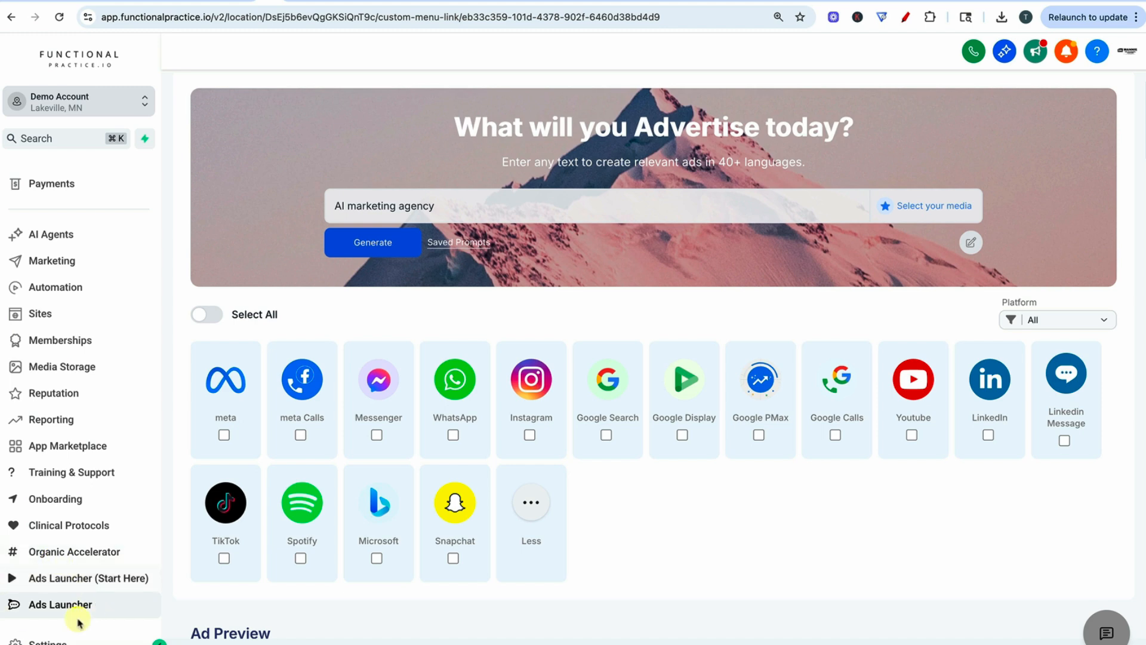
{"action": "scroll", "coordinate": [788, 520], "scroll_direction": "up", "scroll_amount": 1}
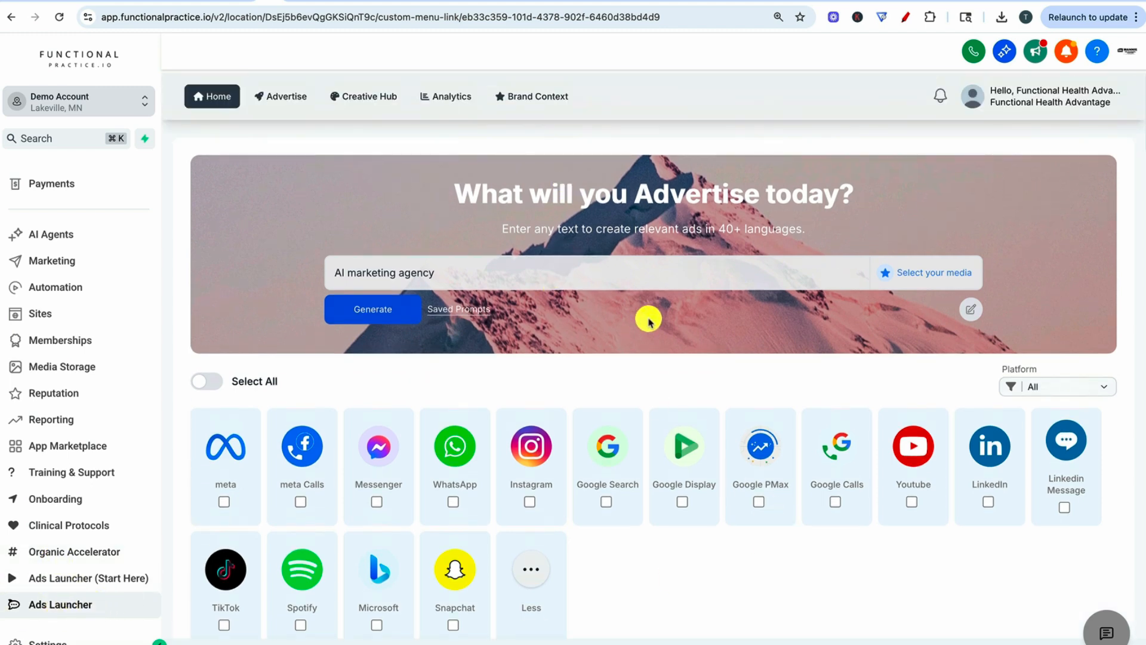
{"action": "scroll", "coordinate": [649, 320], "scroll_direction": "down", "scroll_amount": 2}
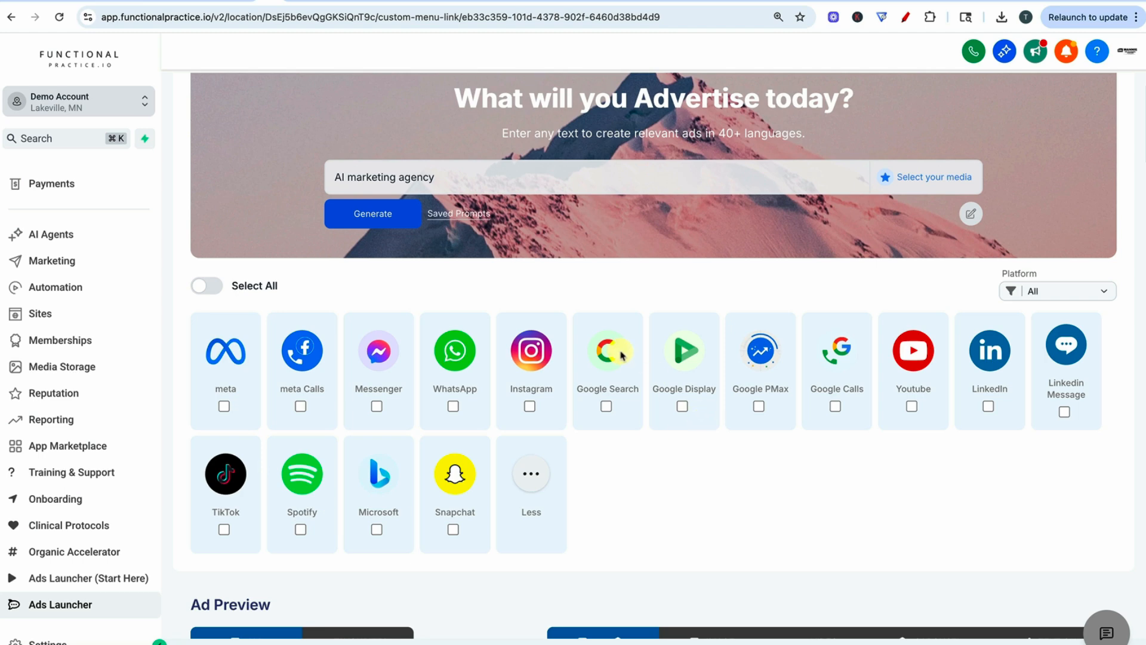
{"action": "scroll", "coordinate": [620, 352], "scroll_direction": "up", "scroll_amount": 2}
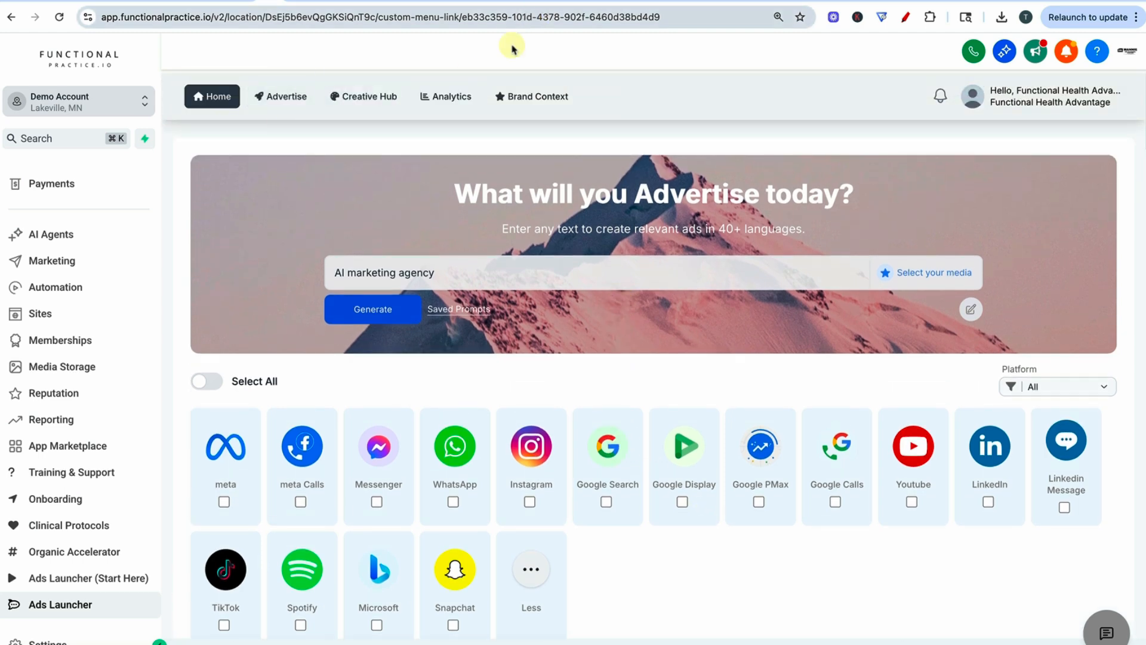
{"action": "left_click", "coordinate": [377, 99]}
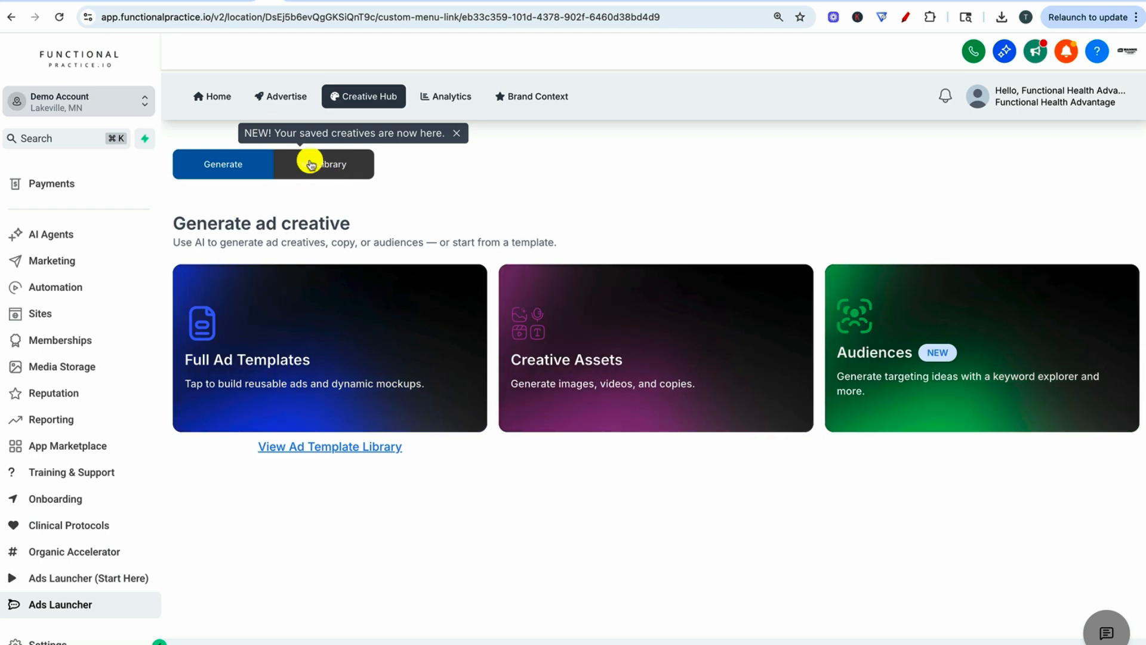
{"action": "left_click", "coordinate": [331, 162]}
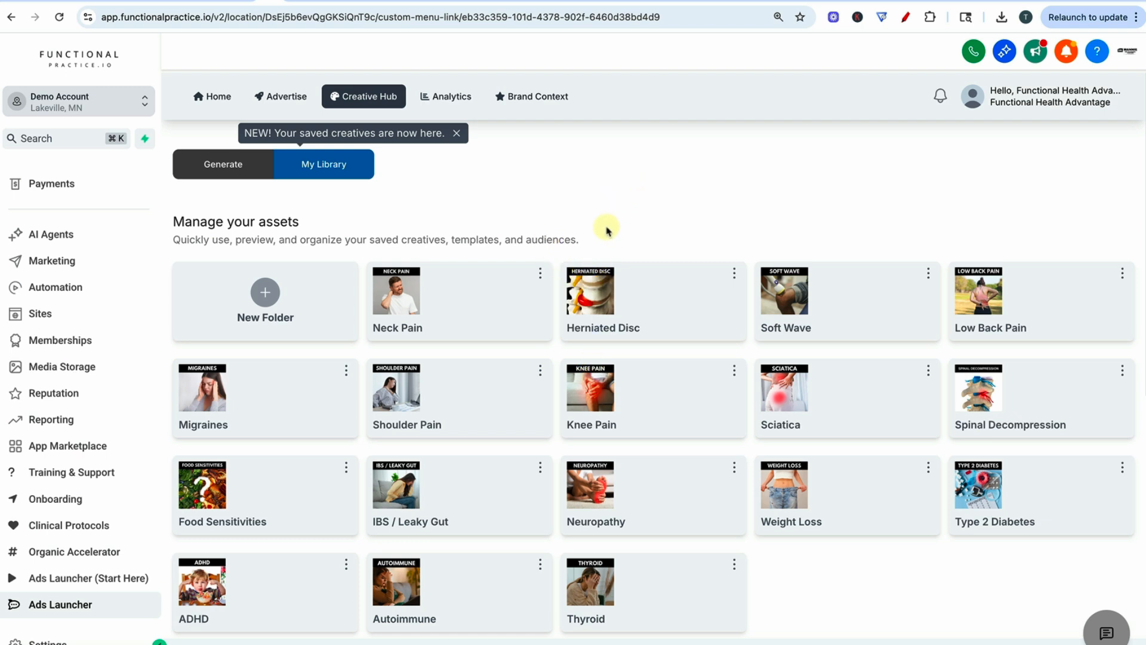
- Open the Weight Loss folder and browse its saved ads
{"action": "scroll", "coordinate": [809, 515], "scroll_direction": "down", "scroll_amount": 3}
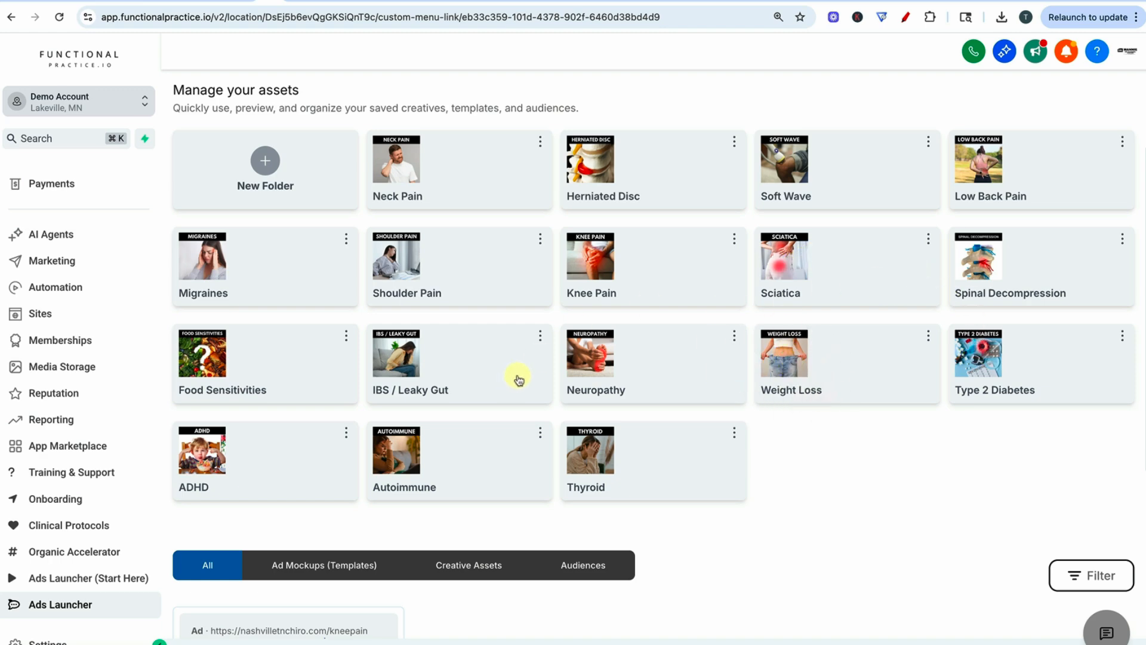
{"action": "left_click", "coordinate": [784, 355]}
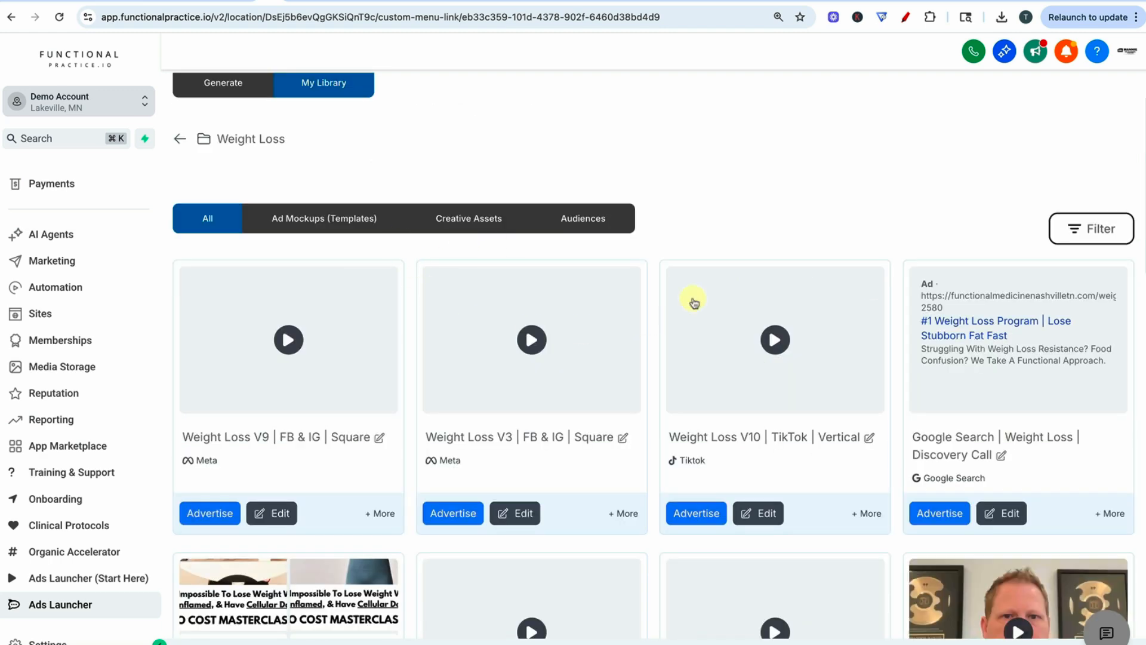
{"action": "scroll", "coordinate": [444, 314], "scroll_direction": "down", "scroll_amount": 15}
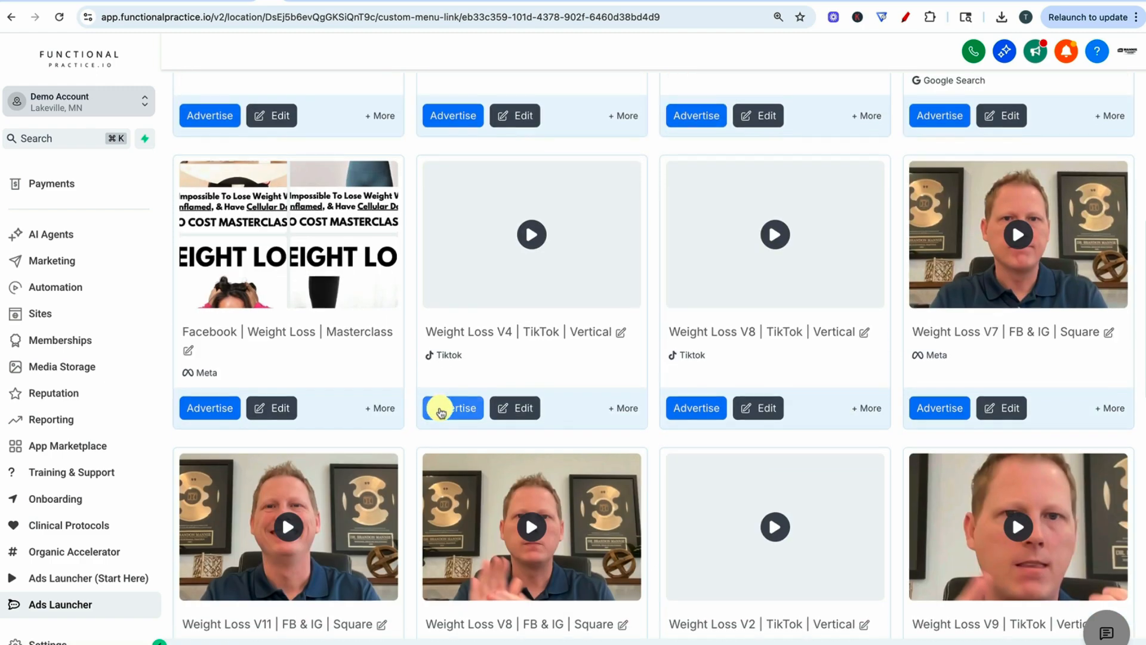
{"action": "scroll", "coordinate": [893, 360], "scroll_direction": "down", "scroll_amount": 1}
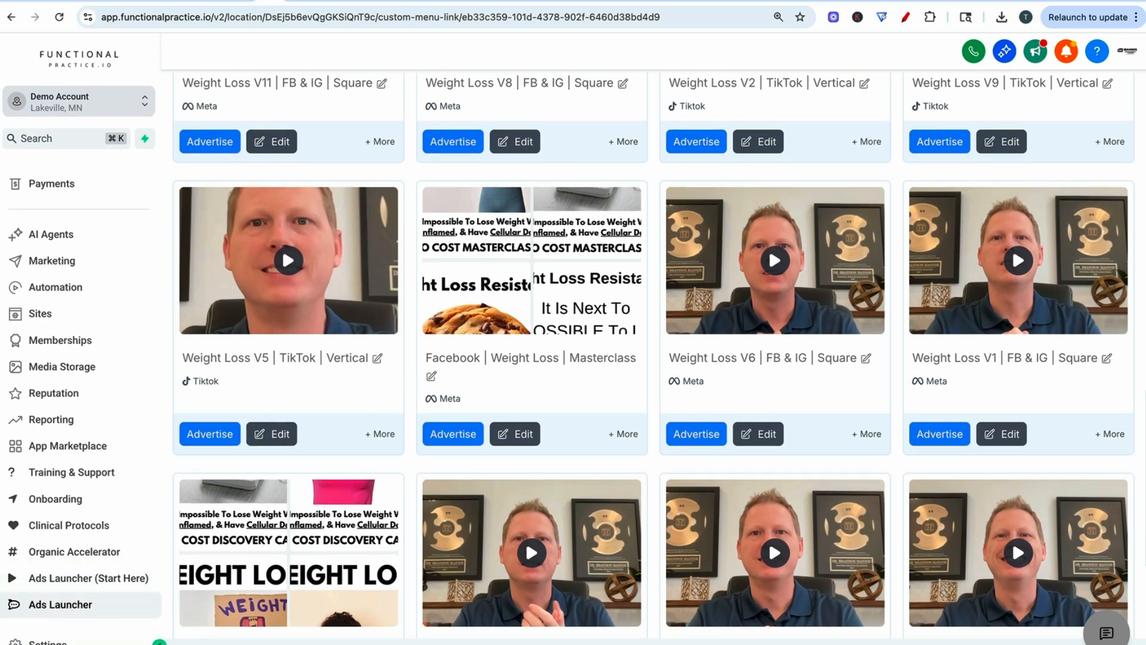
- Circle the Ads Launcher (Start Here) and Ads Launcher entries in red with the annotation pen, and clear the marks
{"action": "left_click", "coordinate": [906, 18]}
{"action": "mouse_move", "coordinate": [83, 596]}
{"action": "left_mouse_down"}
{"action": "mouse_move", "coordinate": [60, 625]}
{"action": "mouse_move", "coordinate": [6, 566]}
{"action": "left_mouse_up"}
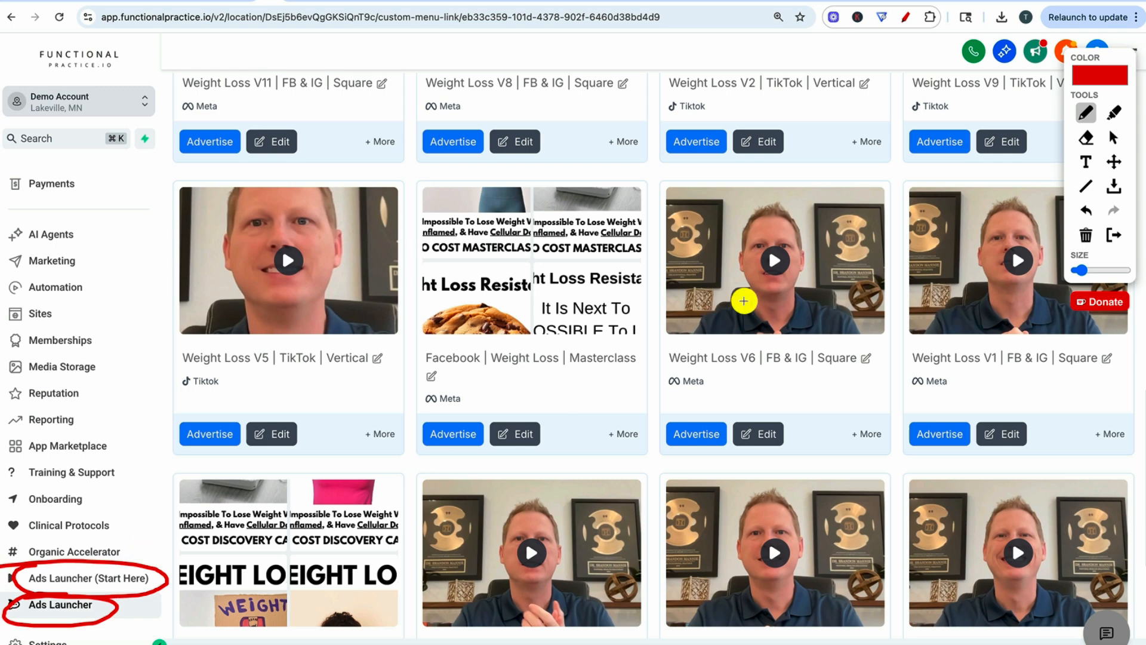
{"action": "left_click", "coordinate": [907, 19]}
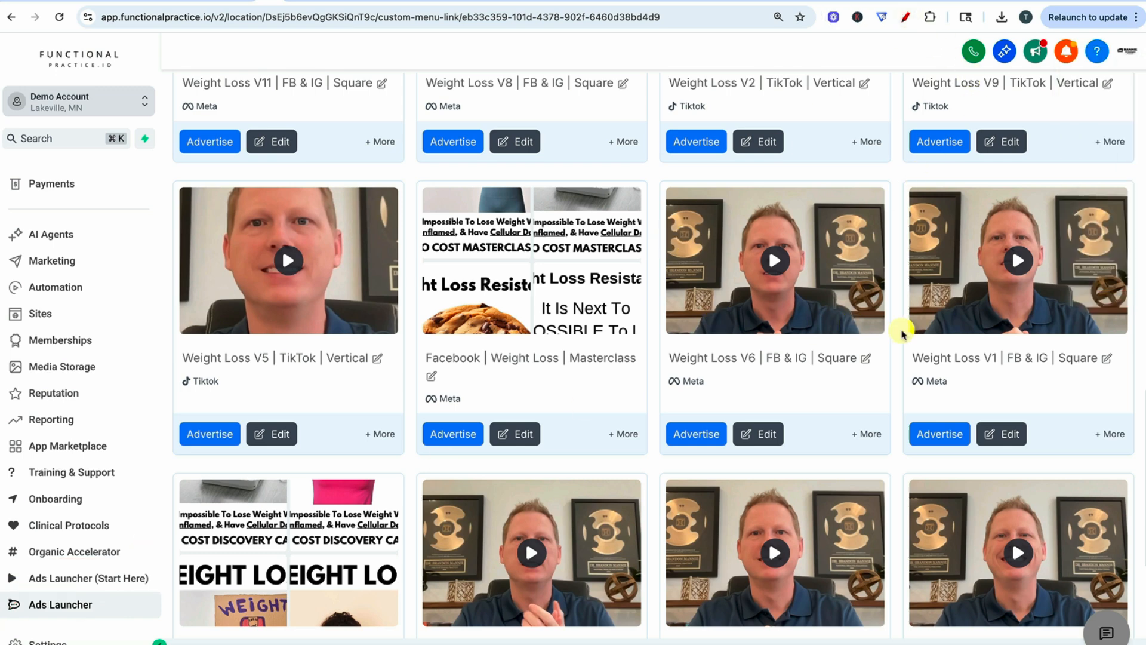
- Switch to Typeset, close the export settings to view the Weight Loss design, and return to the ad library
{"action": "scroll", "coordinate": [525, 255], "scroll_direction": "up", "scroll_amount": 5}
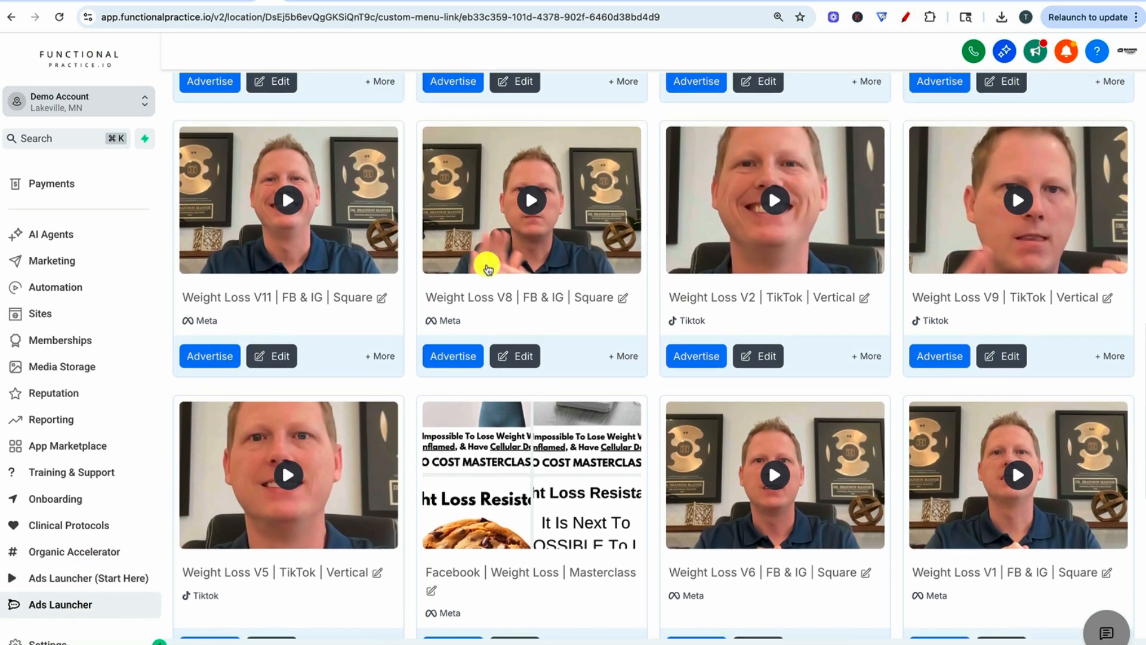
{"action": "scroll", "coordinate": [661, 359], "scroll_direction": "up", "scroll_amount": 7}
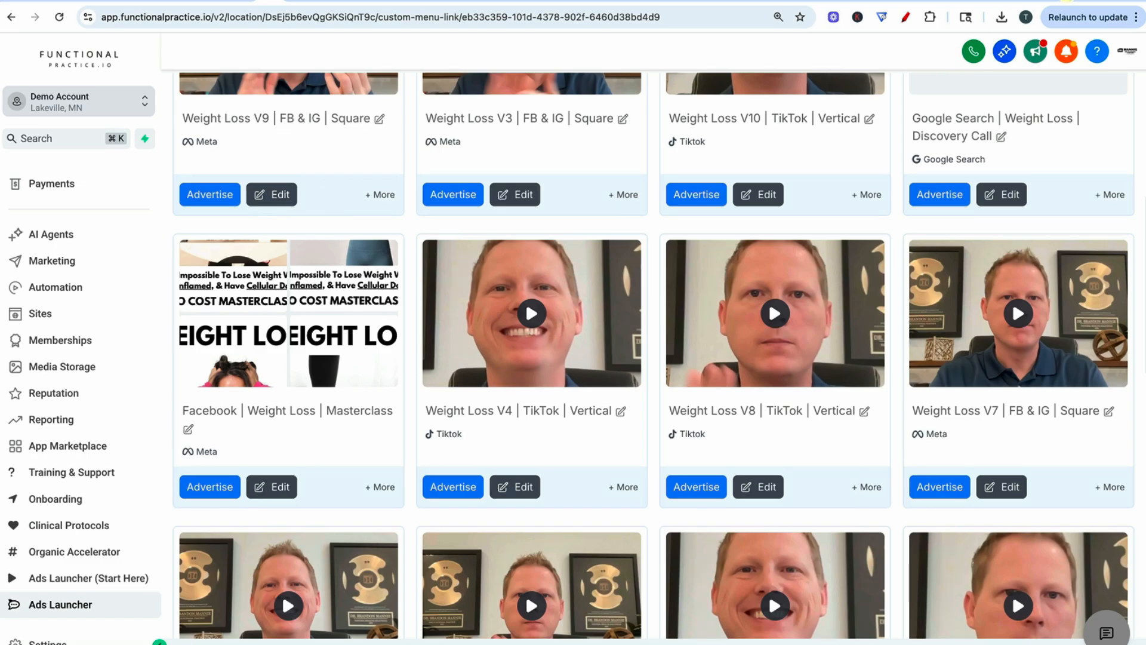
{"action": "left_click", "coordinate": [1066, 1]}
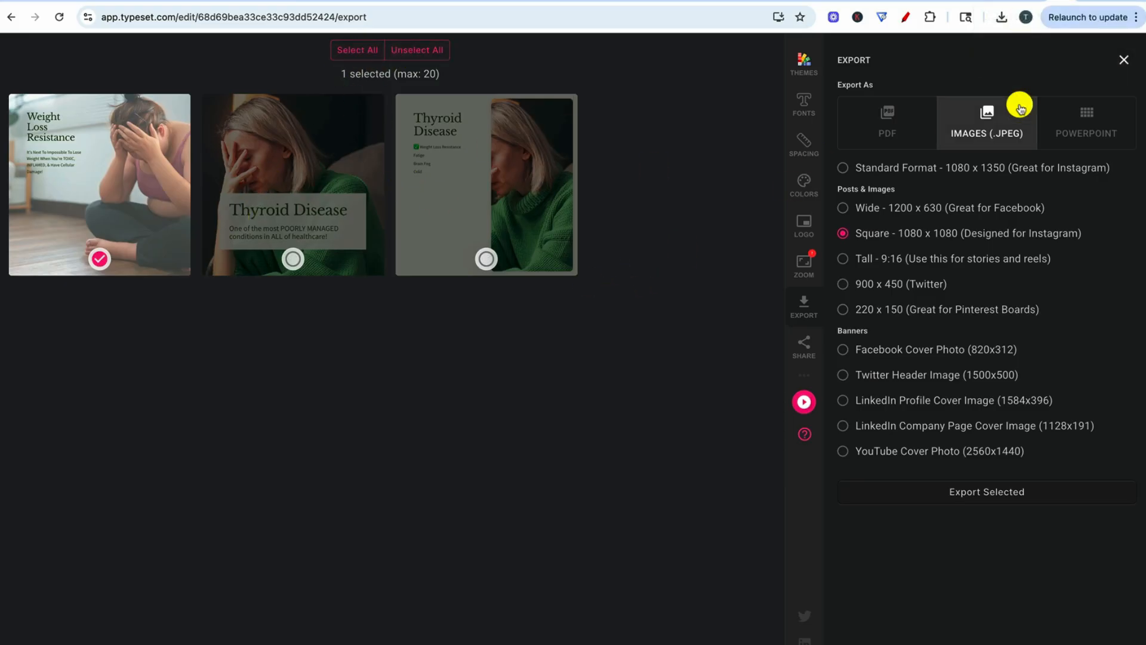
{"action": "left_click", "coordinate": [1124, 60]}
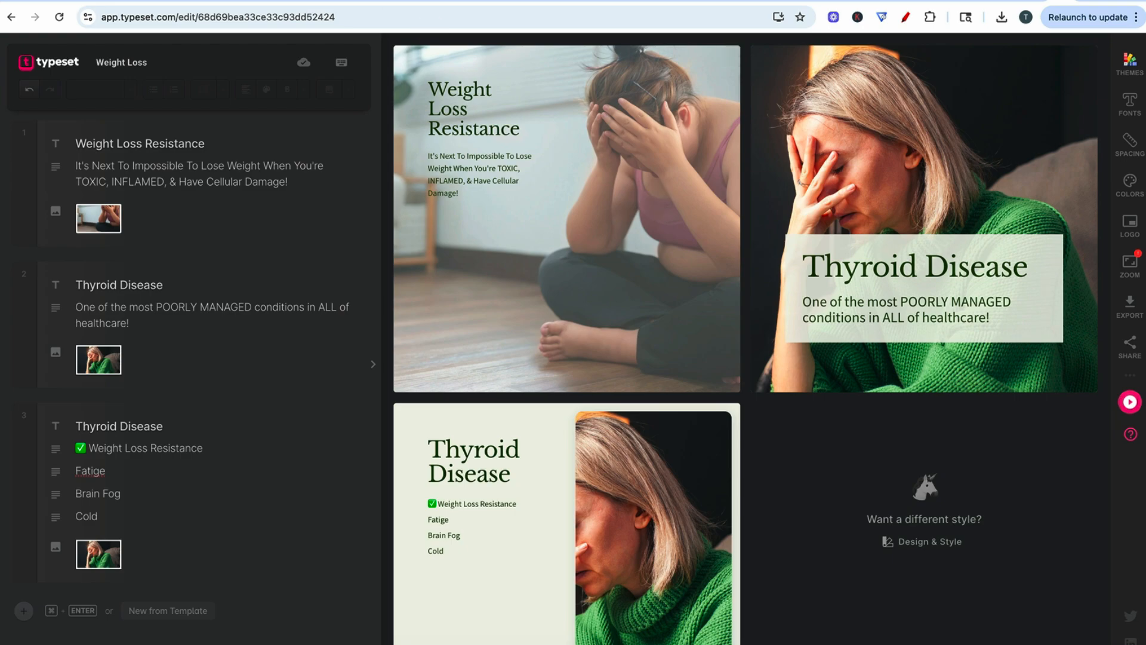
{"action": "left_click", "coordinate": [267, 2]}
- Examine the titles, platforms and formats of the ads in the Weight Loss folder
{"action": "scroll", "coordinate": [647, 350], "scroll_direction": "up", "scroll_amount": 4}
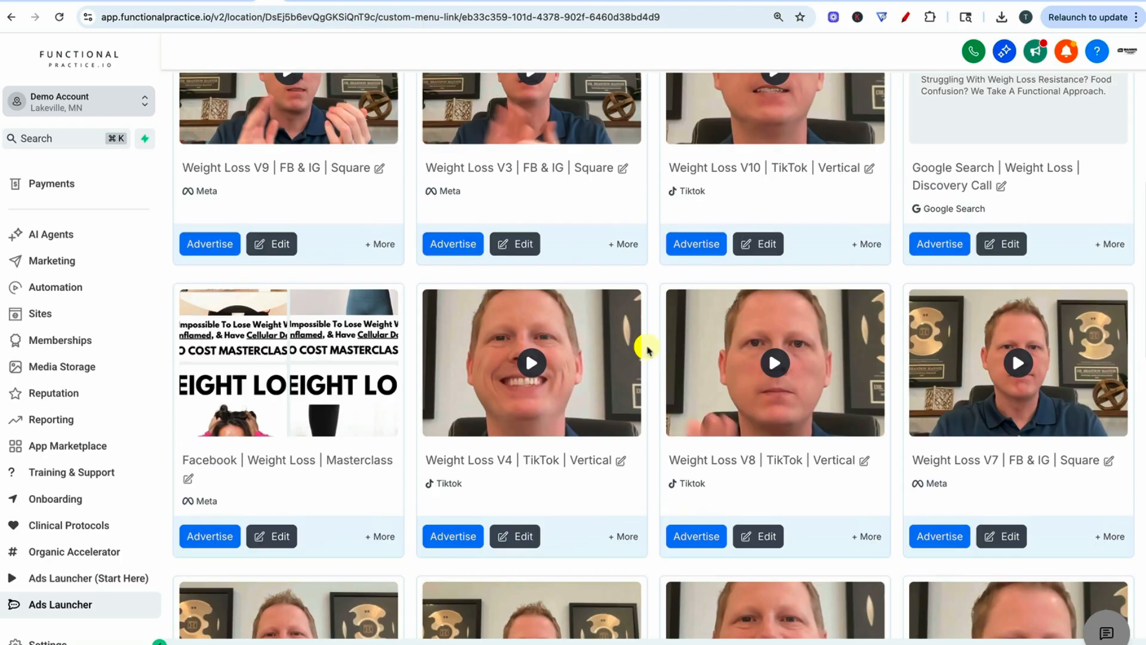
{"action": "scroll", "coordinate": [760, 351], "scroll_direction": "down", "scroll_amount": 3}
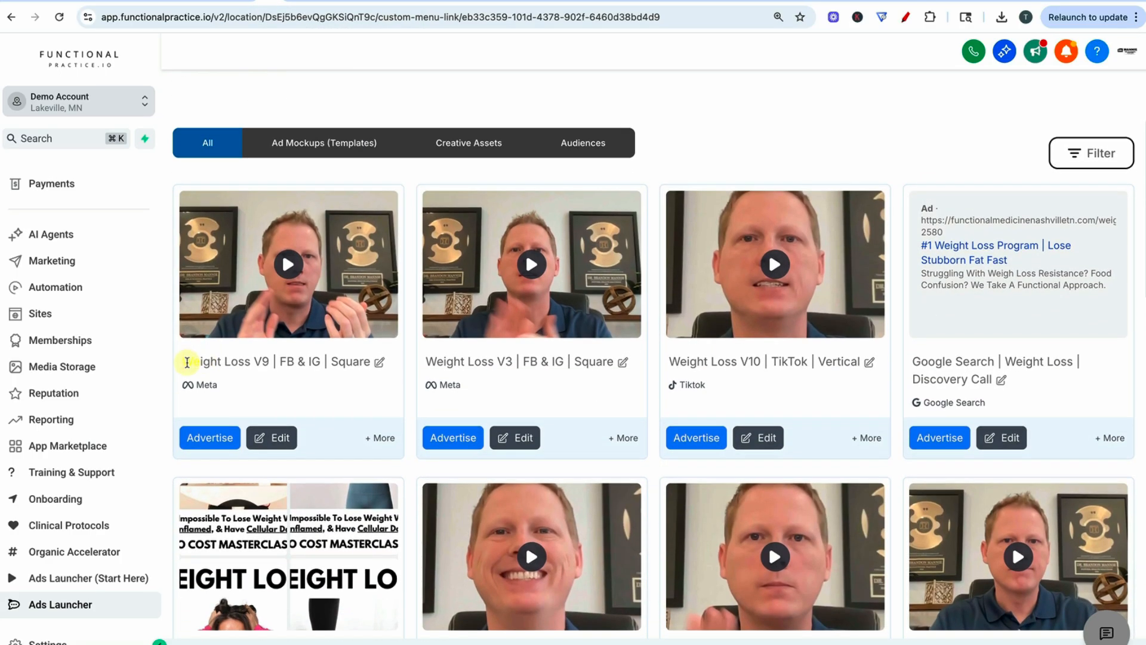
{"action": "left_click_drag", "start_coordinate": [183, 361], "coordinate": [316, 361]}
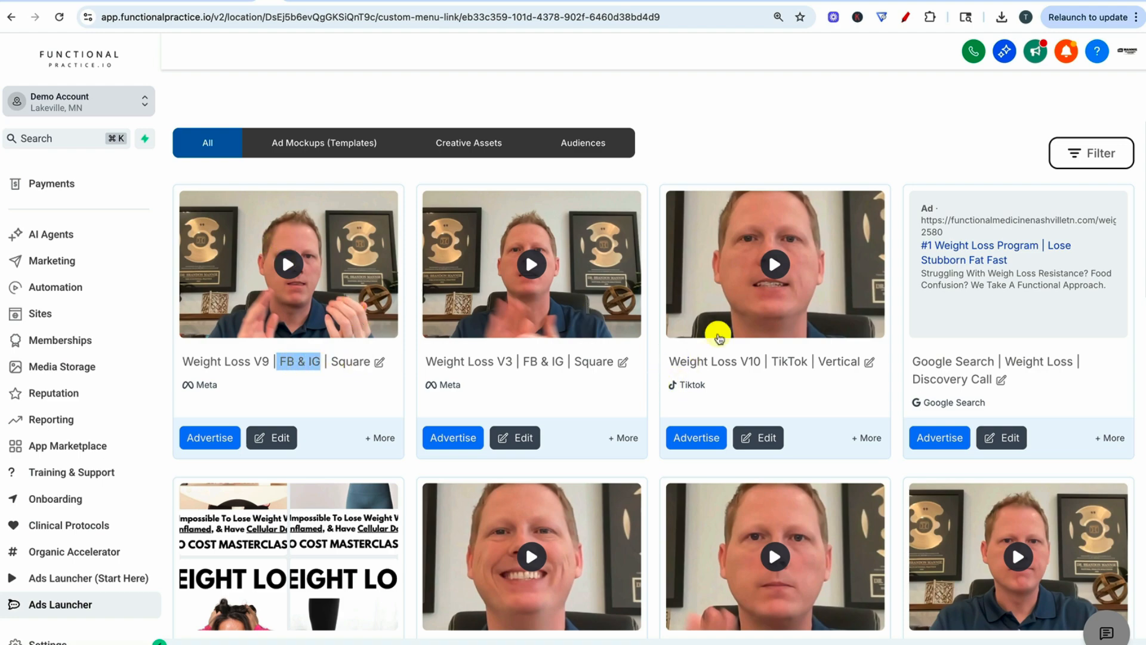
{"action": "scroll", "coordinate": [872, 333], "scroll_direction": "down", "scroll_amount": 4}
{"action": "scroll", "coordinate": [955, 238], "scroll_direction": "up", "scroll_amount": 5}
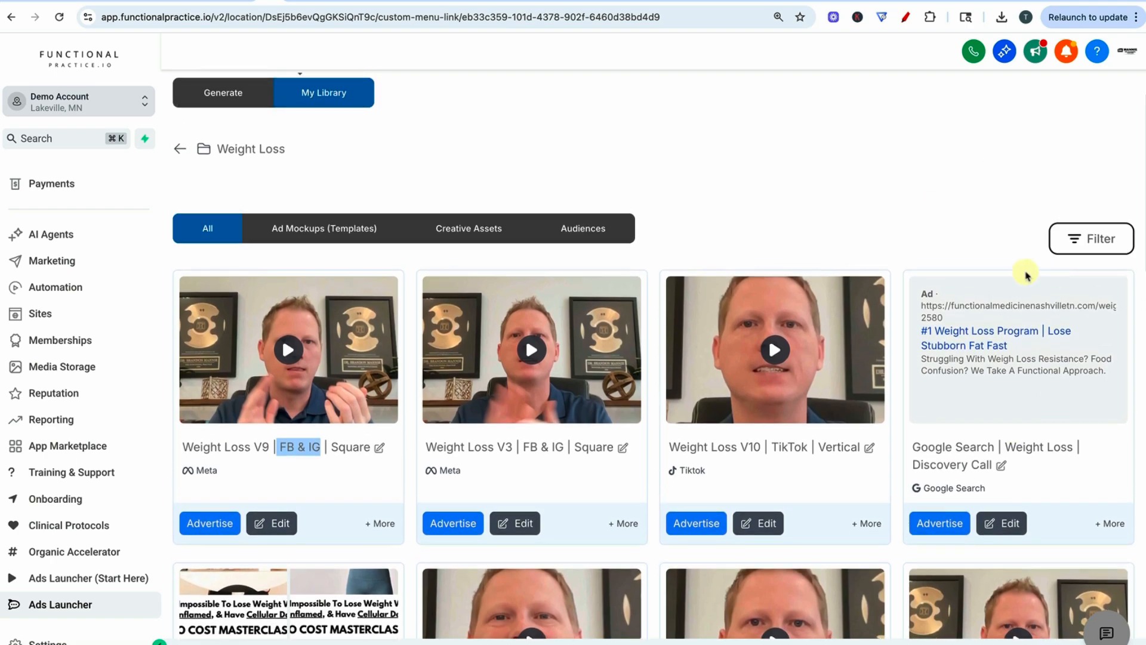
{"action": "scroll", "coordinate": [960, 422], "scroll_direction": "down", "scroll_amount": 14}
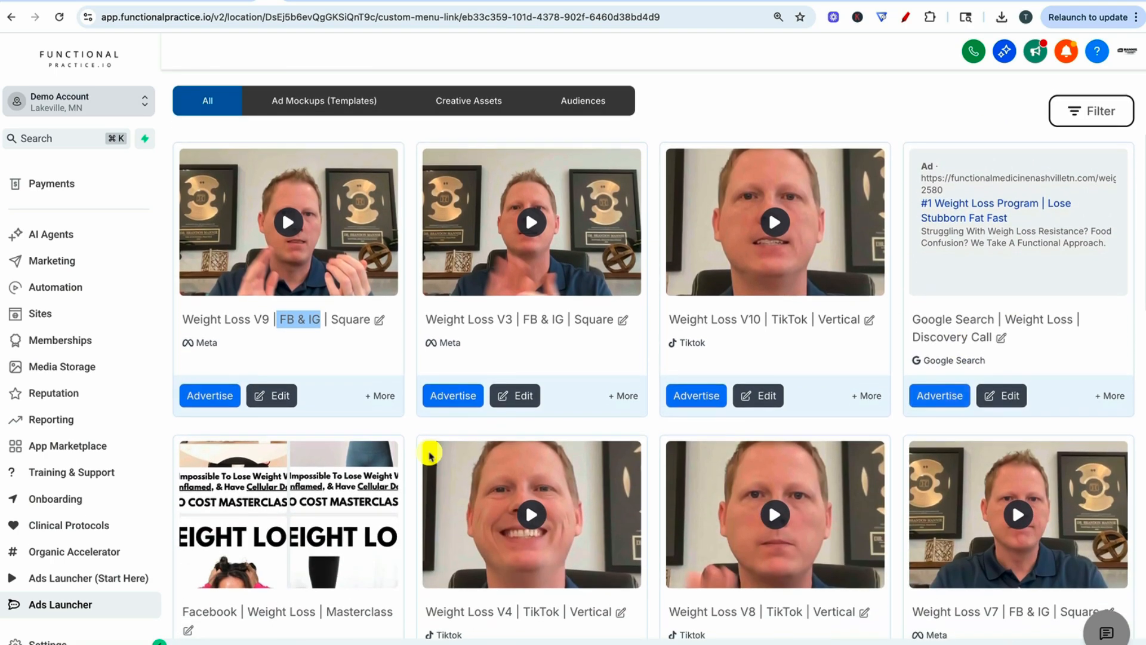
{"action": "scroll", "coordinate": [570, 453], "scroll_direction": "down", "scroll_amount": 2}
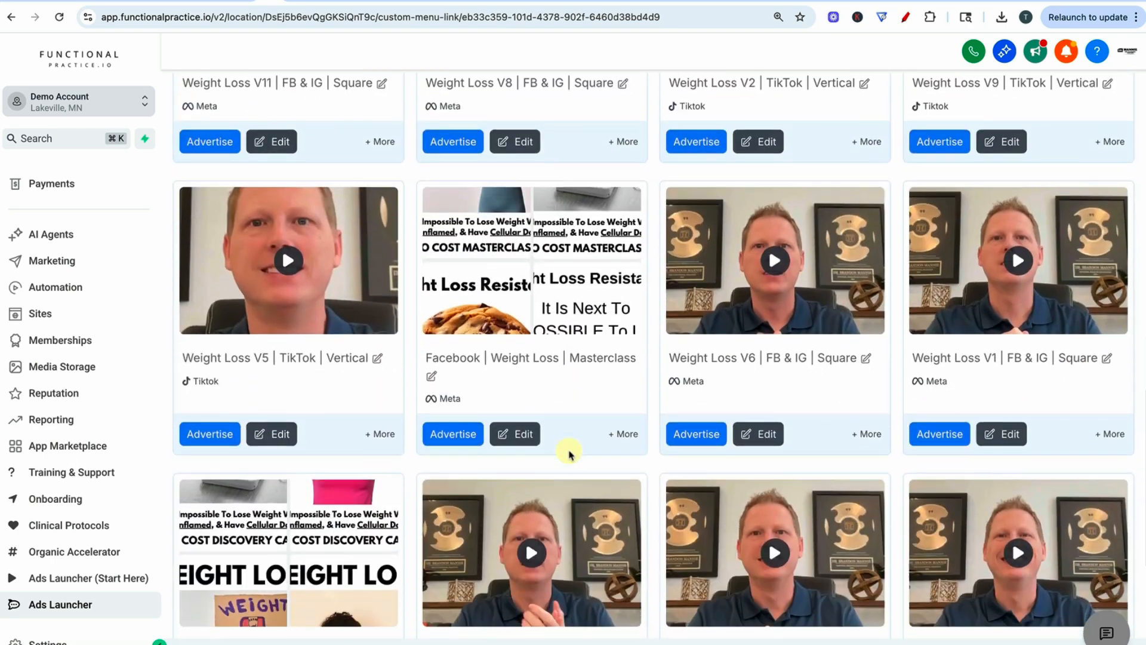
{"action": "scroll", "coordinate": [615, 353], "scroll_direction": "up", "scroll_amount": 15}
{"action": "scroll", "coordinate": [615, 358], "scroll_direction": "down", "scroll_amount": 2}
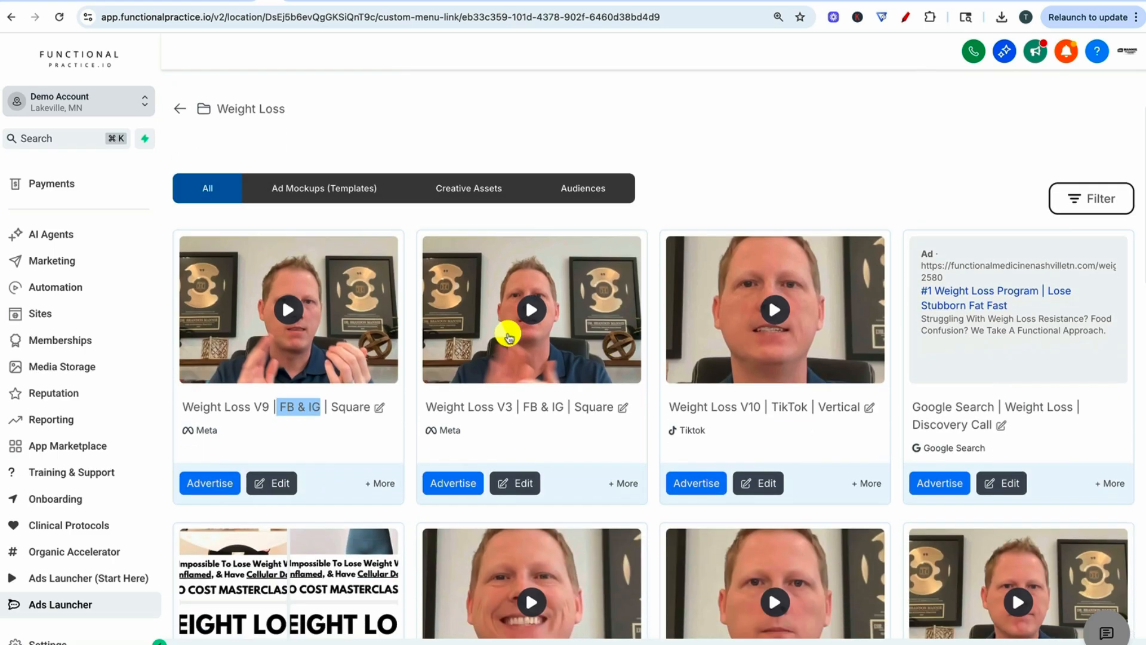
- Start a campaign from the Weight Loss V9 | FB & IG | Square ad
{"action": "left_click", "coordinate": [207, 475]}
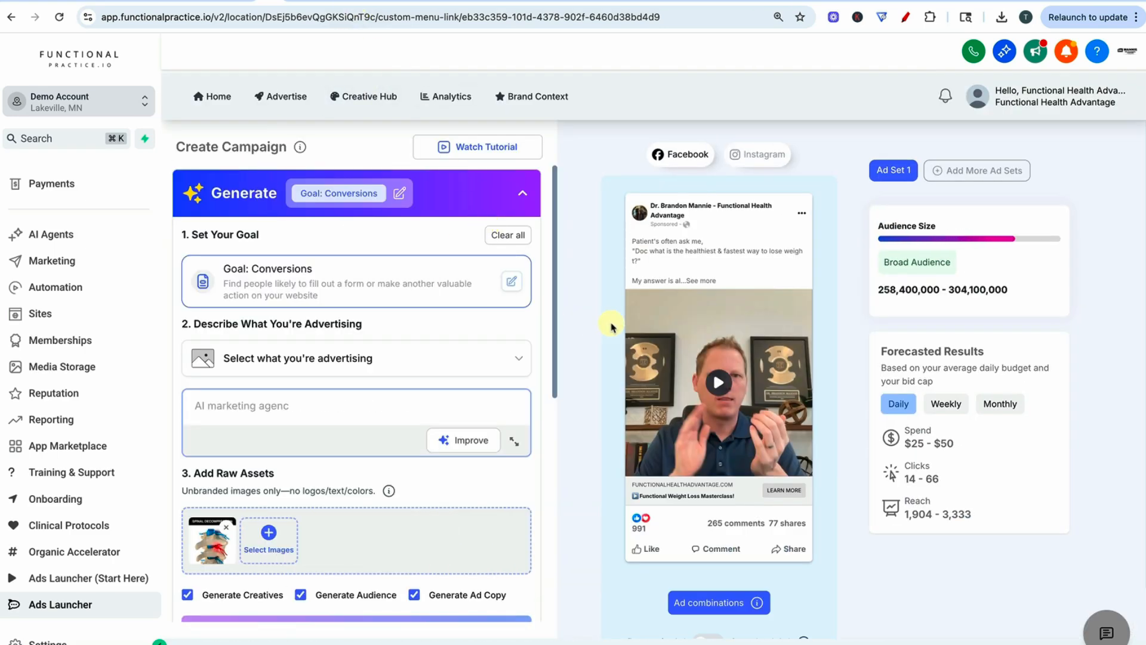
{"action": "left_click", "coordinate": [428, 191]}
{"action": "left_click", "coordinate": [250, 197]}
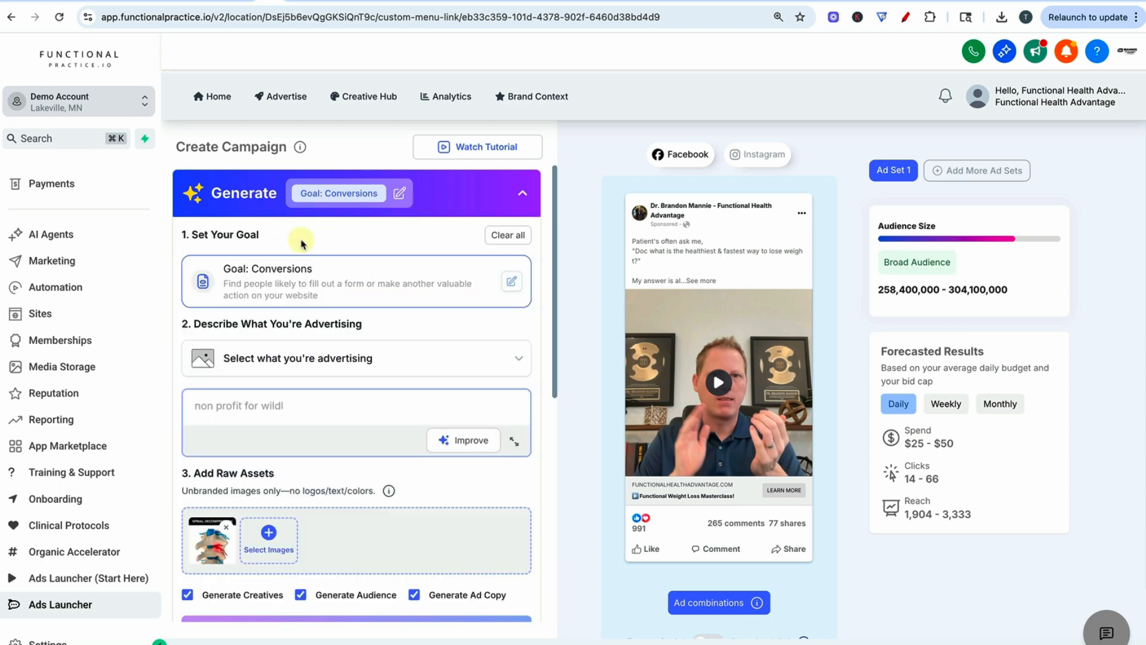
- Open the campaign goal settings and review the website action goals and the available Facebook pixels for Conversions
{"action": "left_click", "coordinate": [276, 292]}
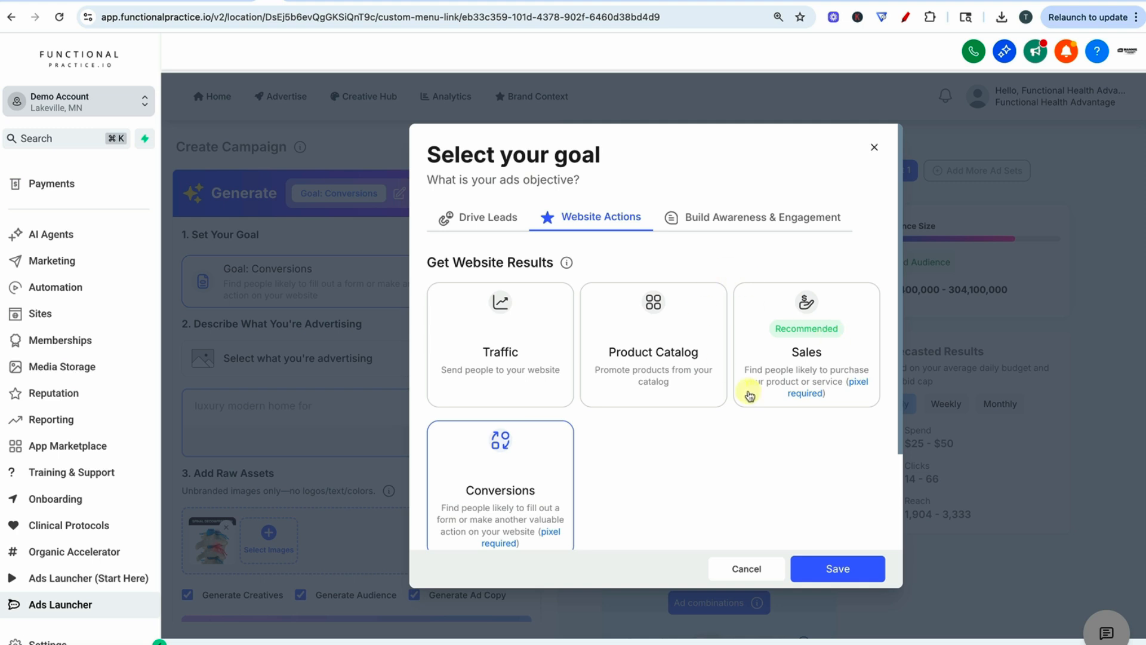
{"action": "scroll", "coordinate": [490, 460], "scroll_direction": "down", "scroll_amount": 1}
{"action": "scroll", "coordinate": [727, 332], "scroll_direction": "down", "scroll_amount": 1}
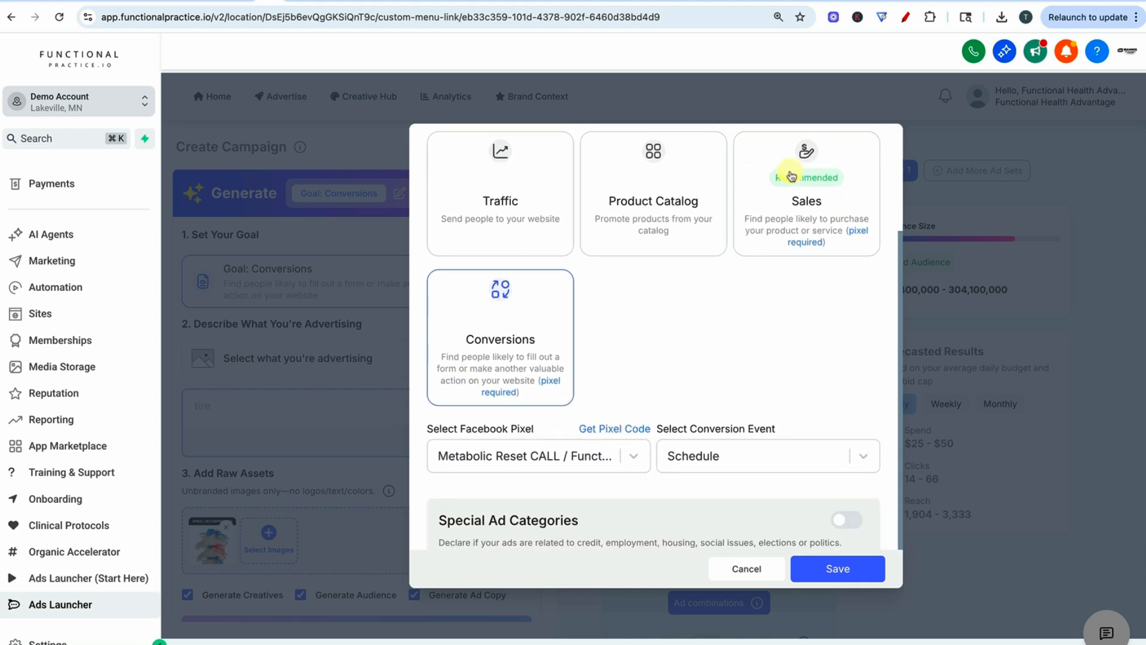
{"action": "scroll", "coordinate": [537, 364], "scroll_direction": "down", "scroll_amount": 1}
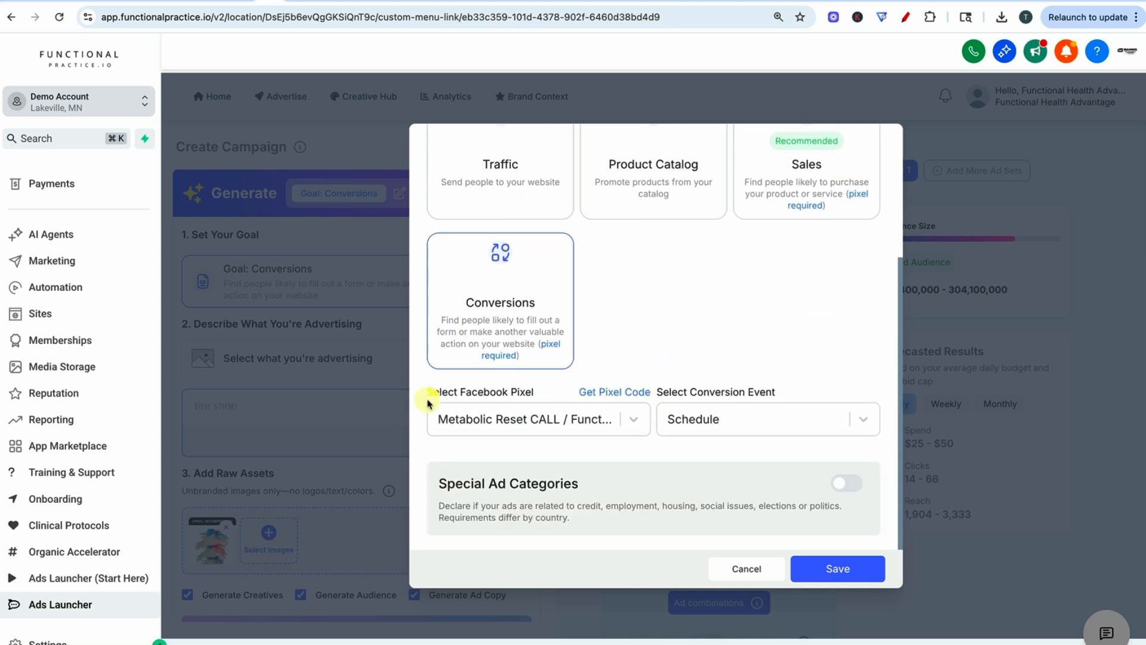
{"action": "left_click", "coordinate": [563, 418]}
{"action": "scroll", "coordinate": [576, 555], "scroll_direction": "down", "scroll_amount": 10}
{"action": "scroll", "coordinate": [580, 554], "scroll_direction": "up", "scroll_amount": 10}
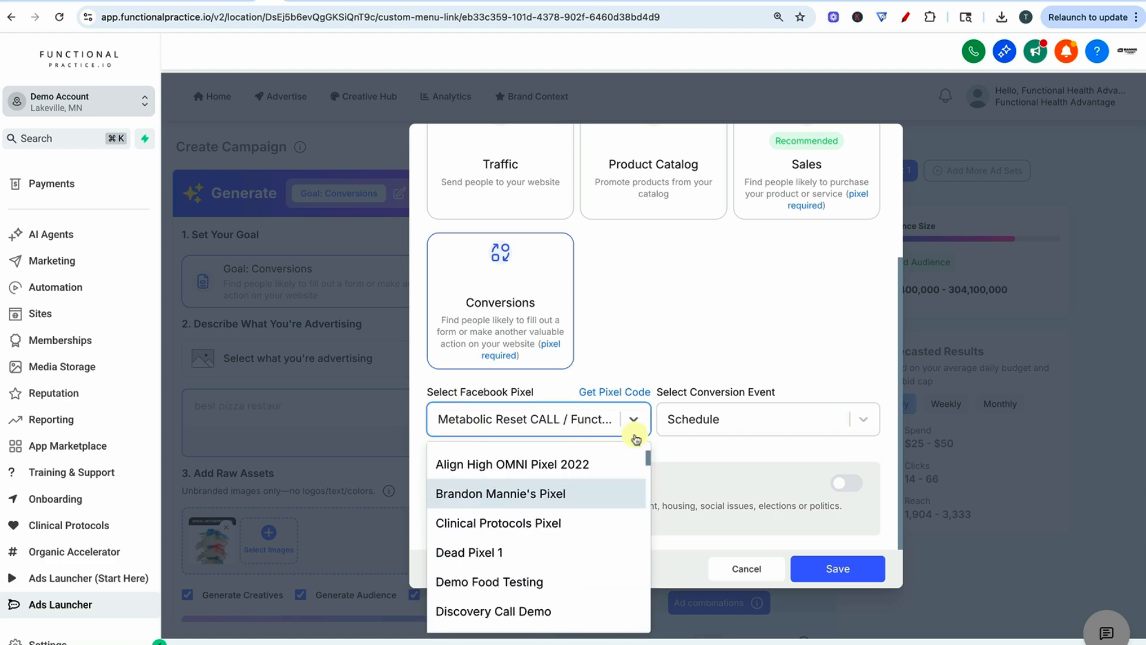
{"action": "left_click", "coordinate": [523, 306]}
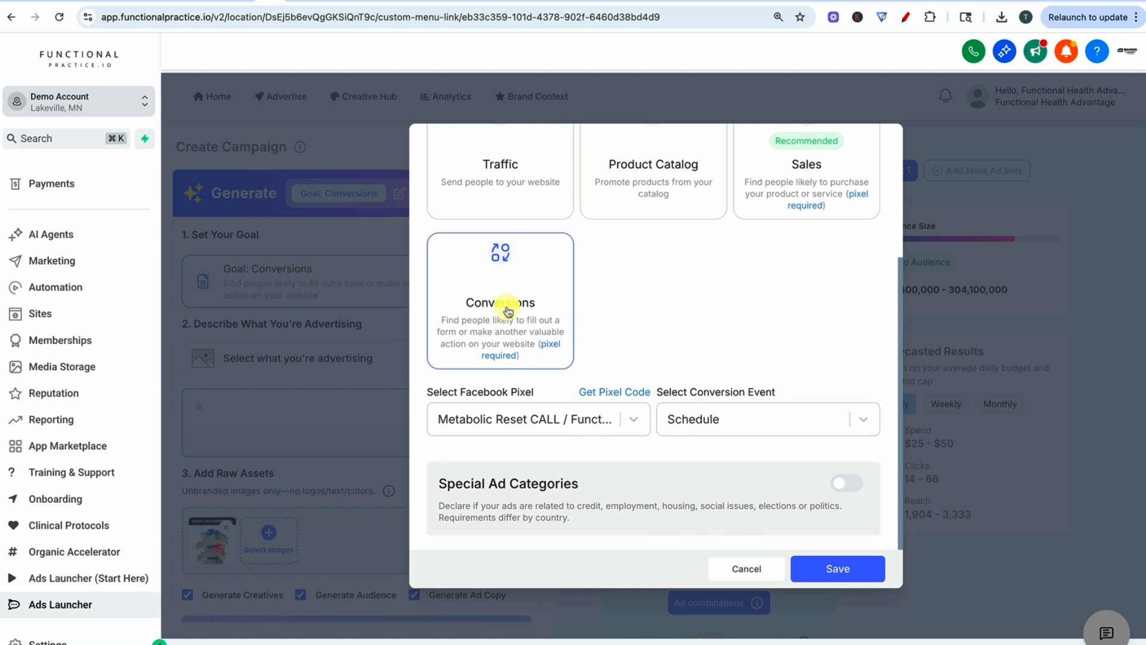
{"action": "scroll", "coordinate": [507, 311], "scroll_direction": "up", "scroll_amount": 3}
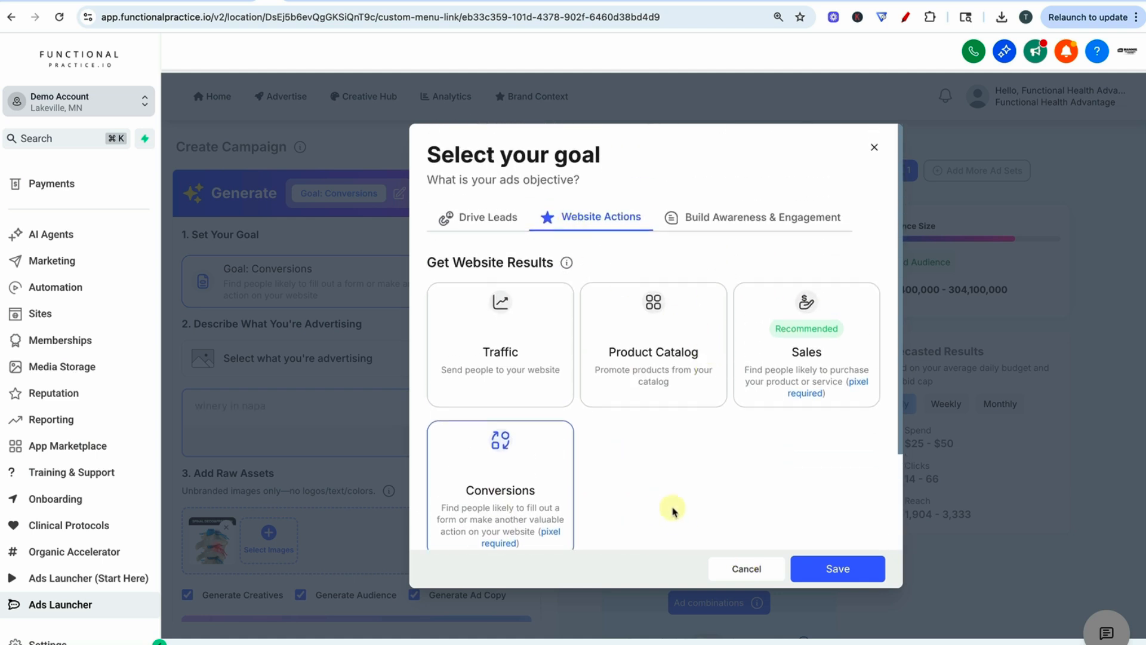
- Compare the Drive Leads, Build Awareness & Engagement and Website Actions goals, and leave the goal settings without saving
{"action": "left_click", "coordinate": [484, 217]}
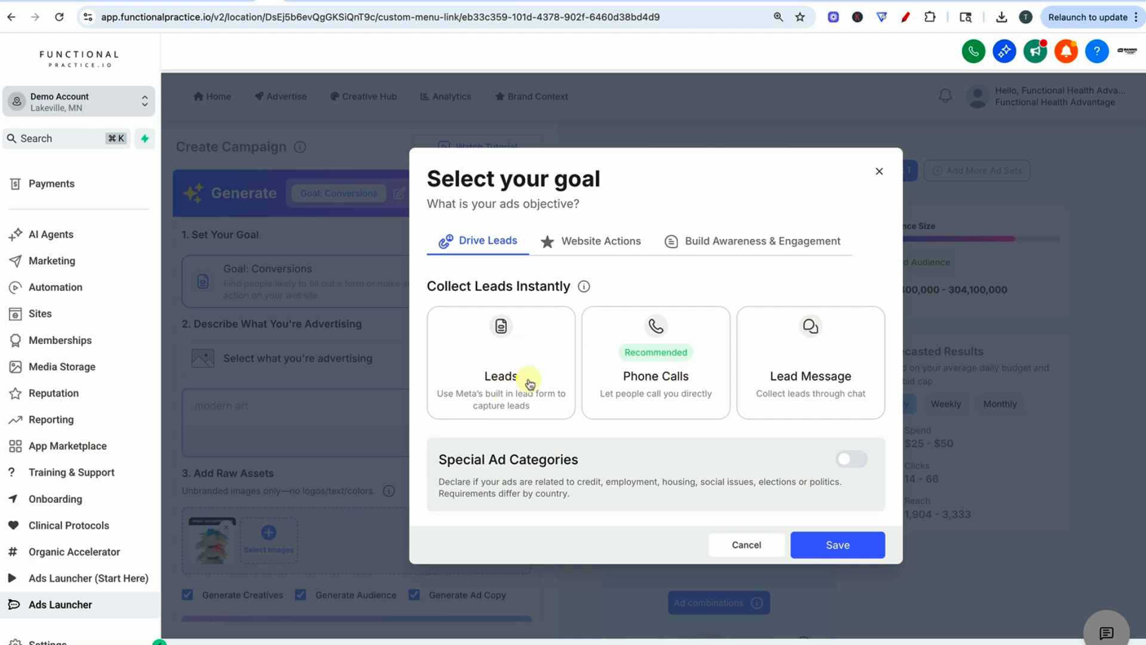
{"action": "left_click", "coordinate": [745, 242]}
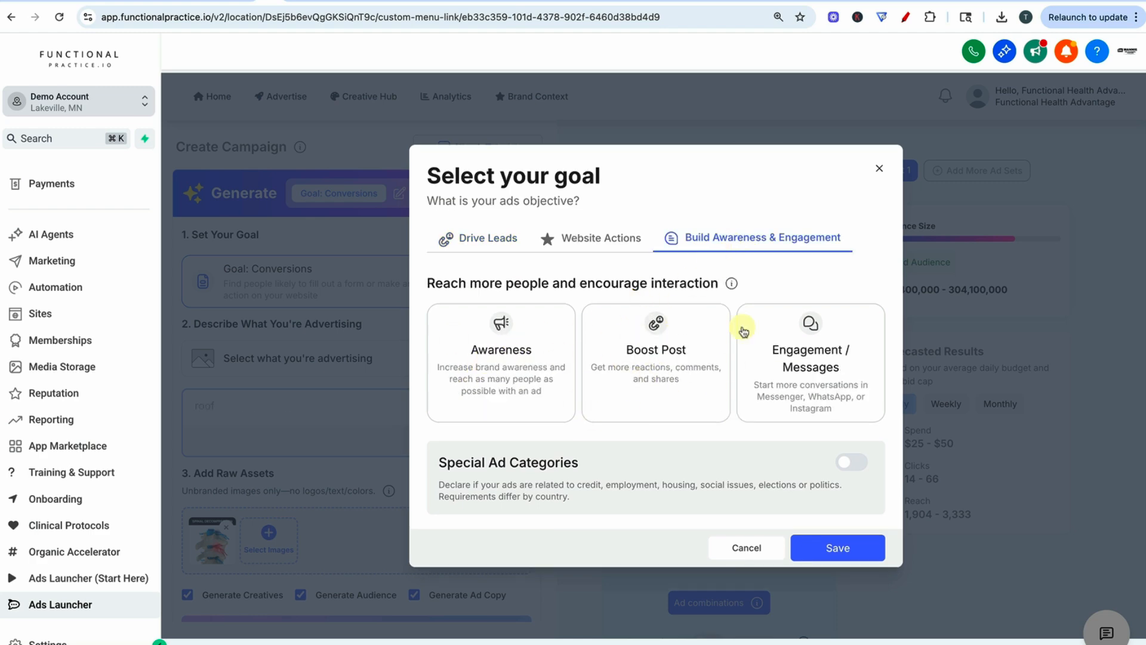
{"action": "left_click", "coordinate": [619, 247]}
{"action": "scroll", "coordinate": [597, 358], "scroll_direction": "down", "scroll_amount": 1}
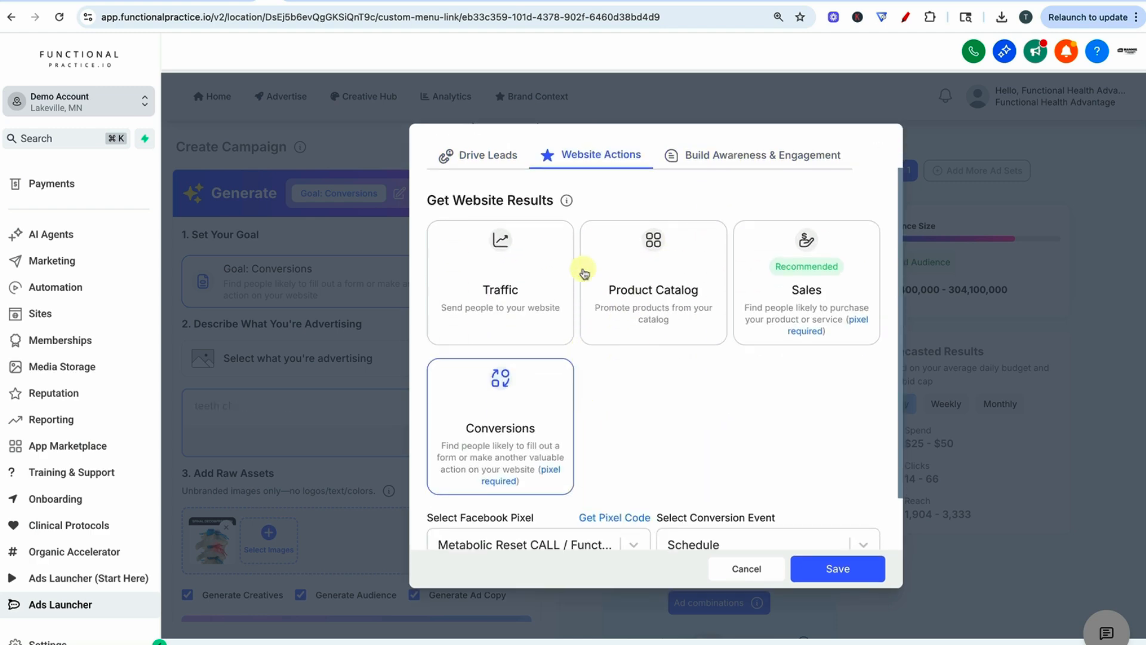
{"action": "left_click", "coordinate": [756, 578]}
{"action": "scroll", "coordinate": [352, 274], "scroll_direction": "down", "scroll_amount": 1}
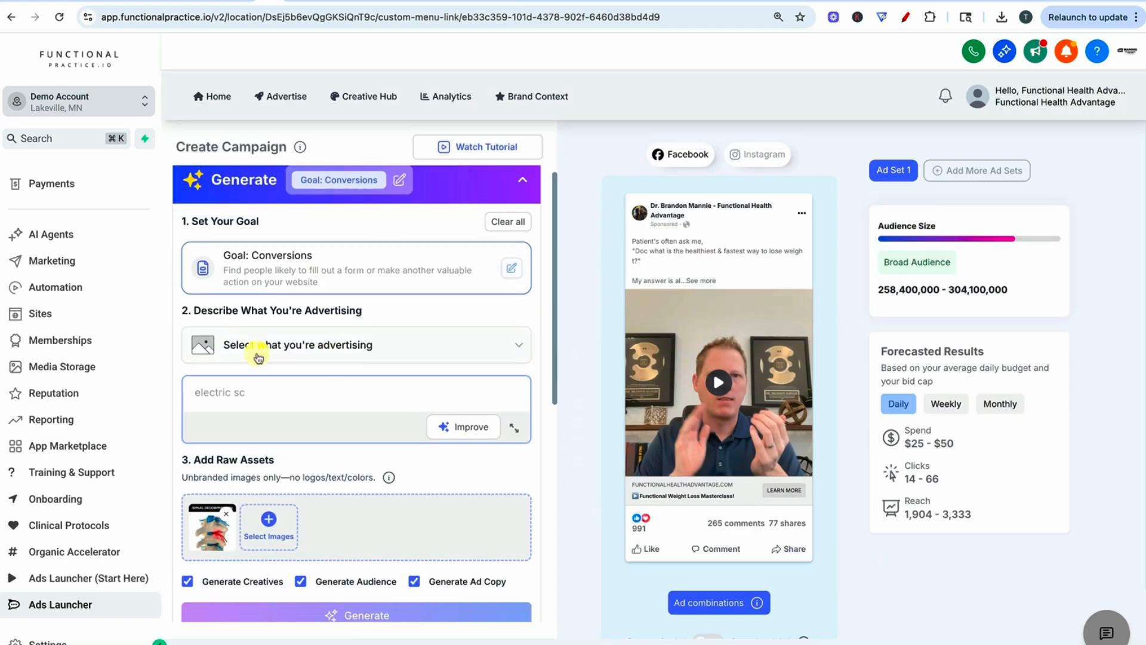
- Remove the existing image from the raw assets and review the Generate Creatives, Generate Audience and Generate Ad Copy options
{"action": "scroll", "coordinate": [257, 357], "scroll_direction": "down", "scroll_amount": 2}
{"action": "scroll", "coordinate": [328, 378], "scroll_direction": "down", "scroll_amount": 5}
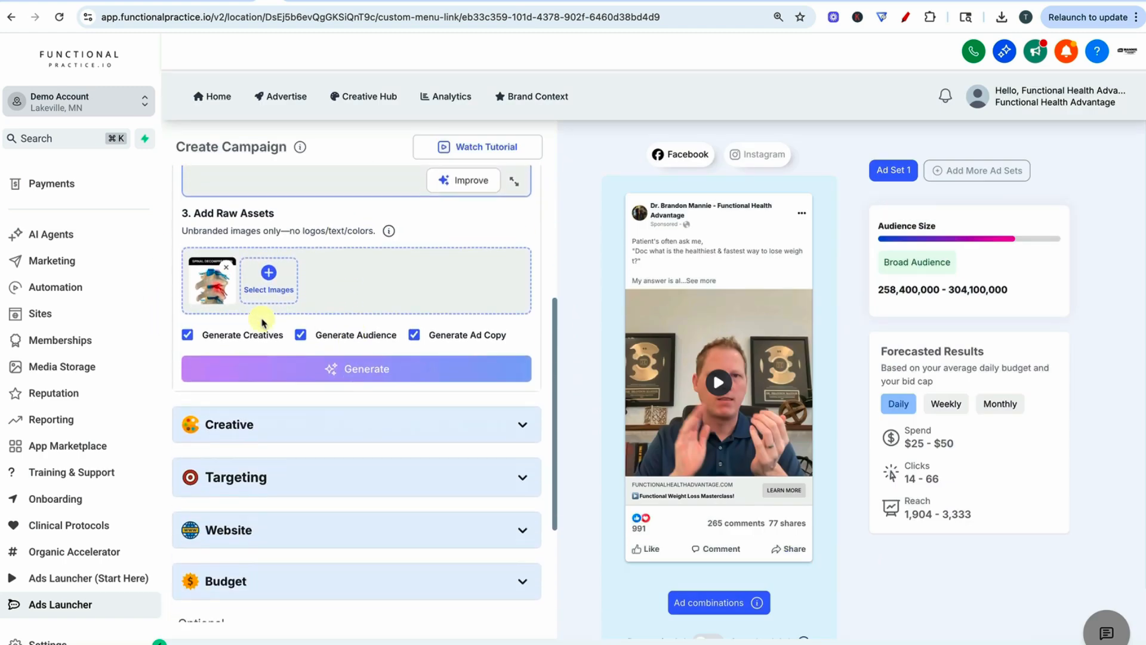
{"action": "left_click", "coordinate": [228, 209]}
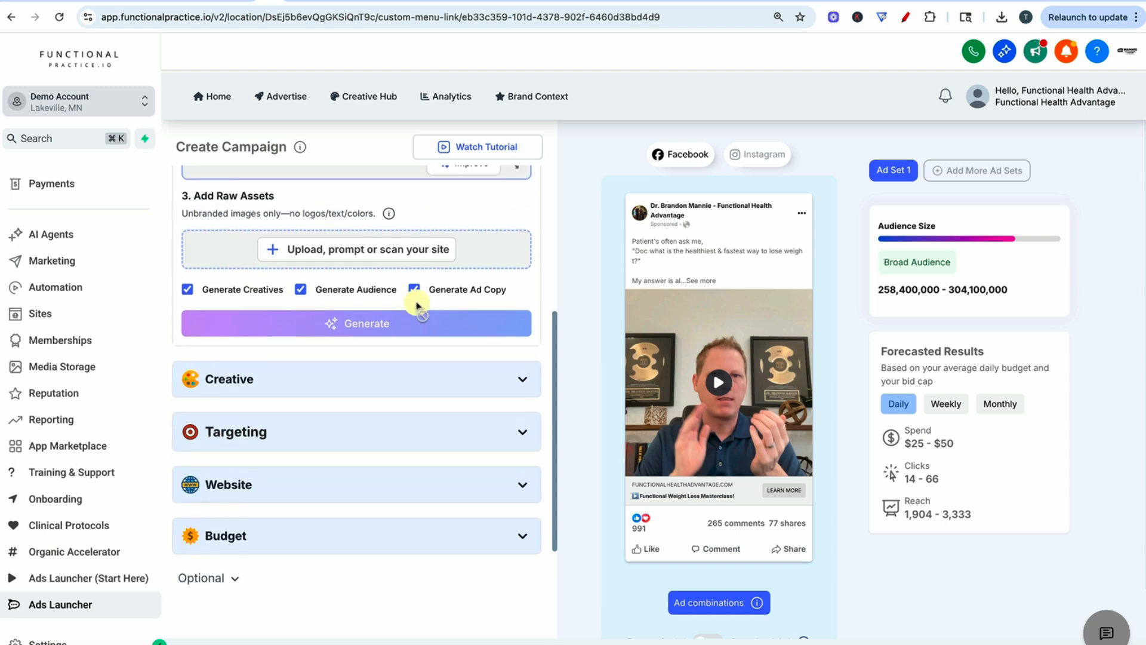
{"action": "scroll", "coordinate": [310, 266], "scroll_direction": "down", "scroll_amount": 1}
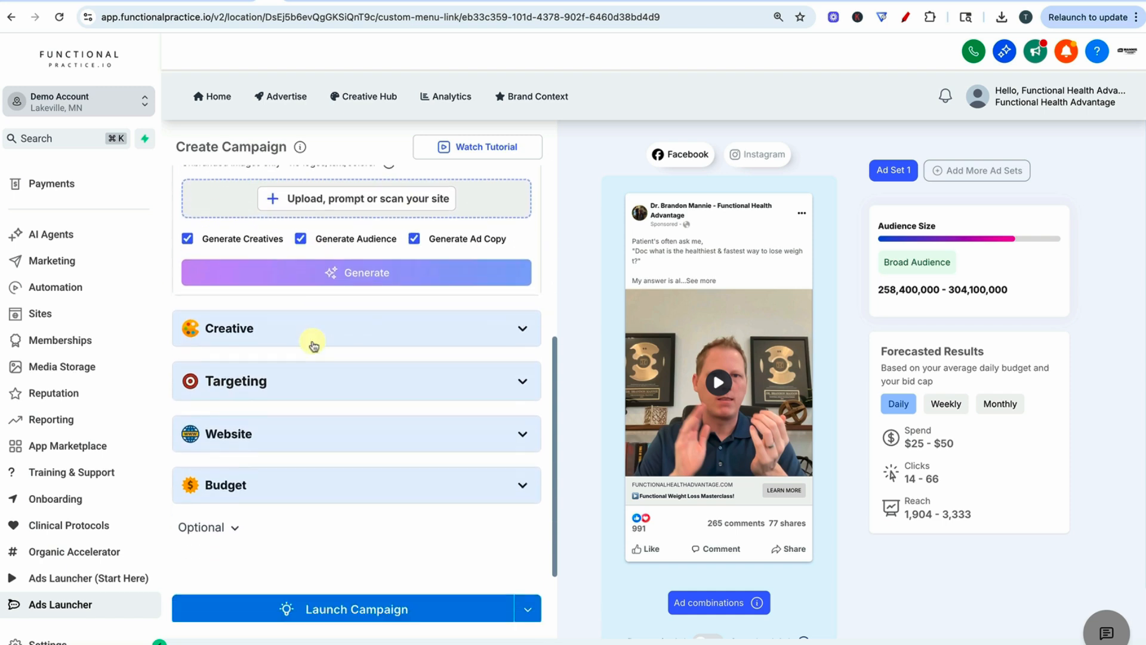
{"action": "mouse_move", "coordinate": [344, 245]}
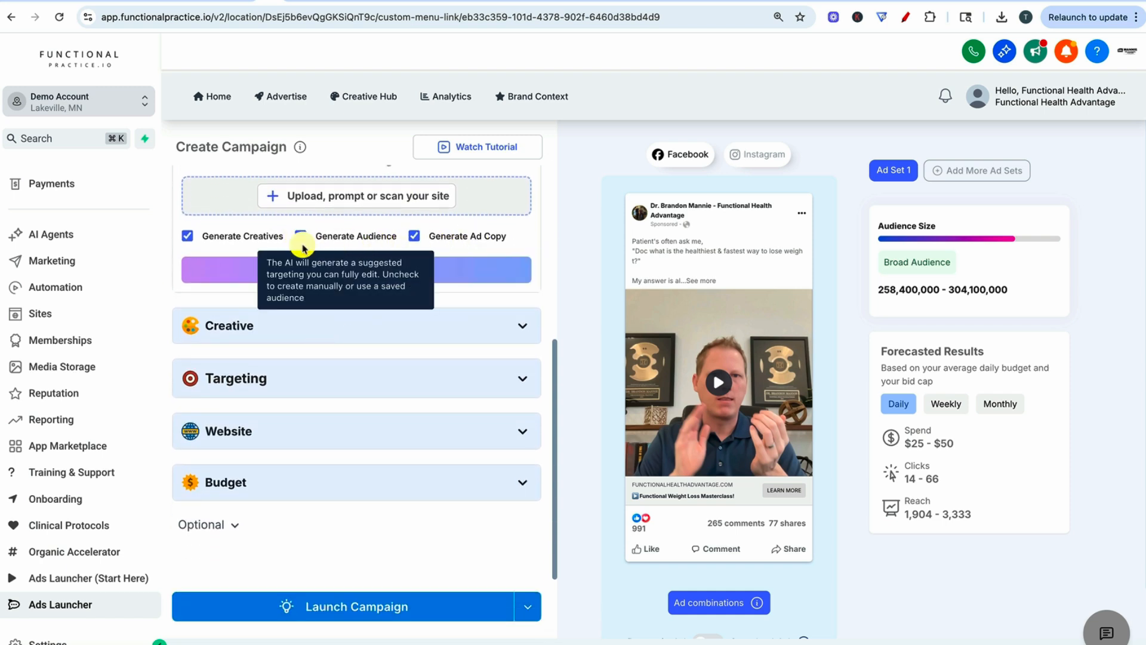
{"action": "mouse_move", "coordinate": [461, 235]}
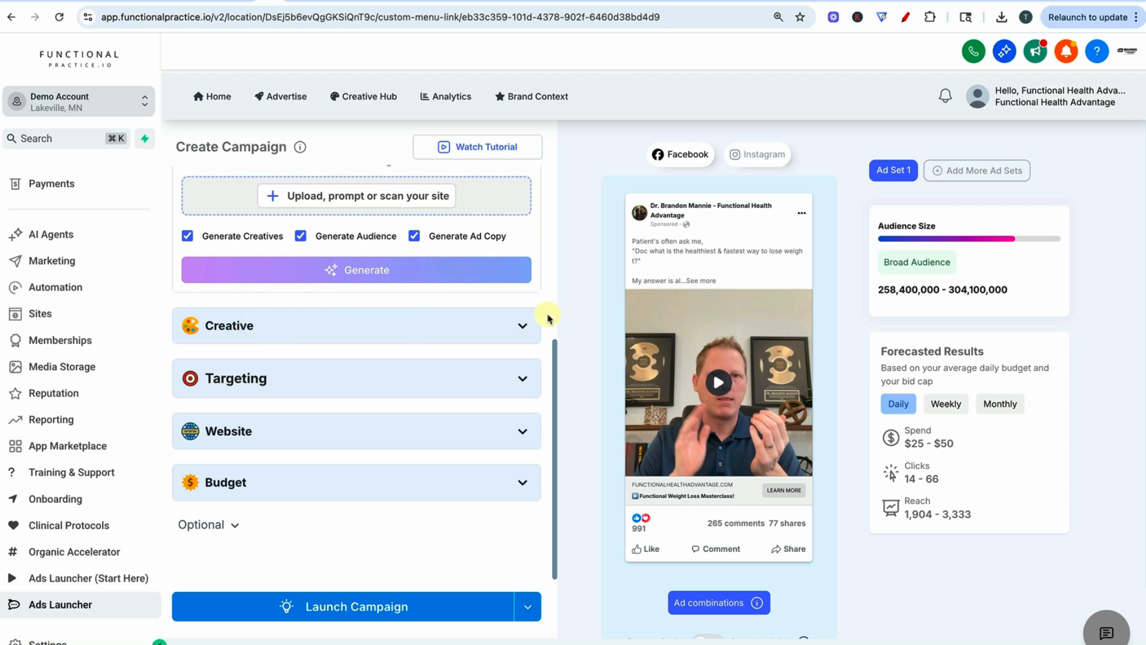
- Expand the Creative section and review the ad format, images, video and the full primary text
{"action": "scroll", "coordinate": [297, 263], "scroll_direction": "down", "scroll_amount": 1}
{"action": "left_click", "coordinate": [227, 273]}
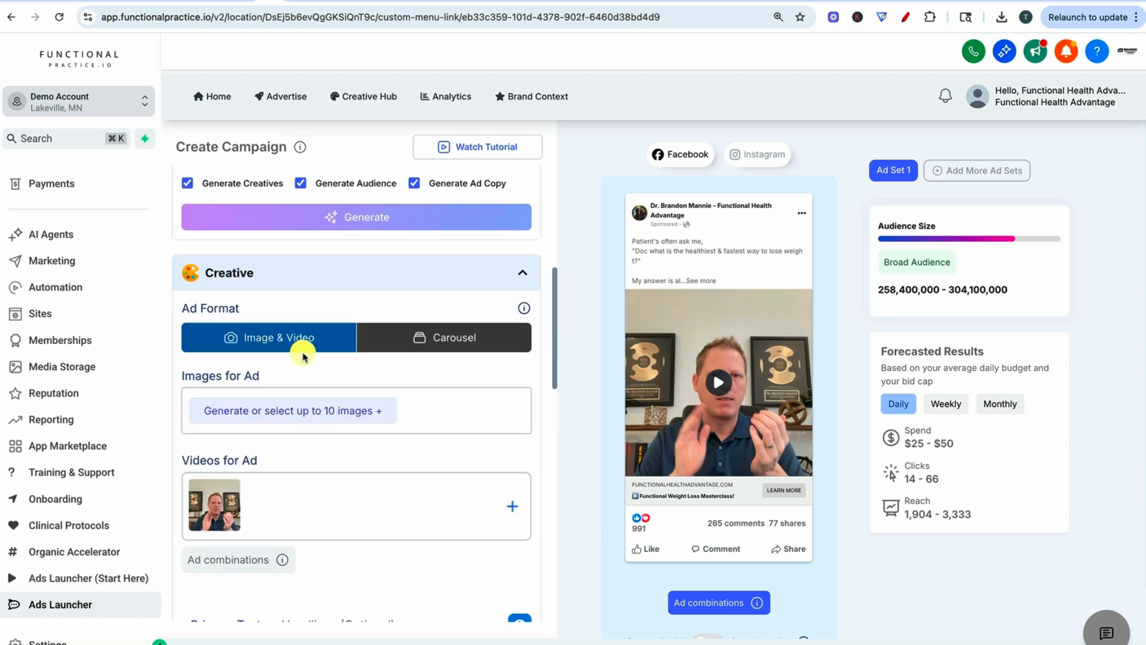
{"action": "scroll", "coordinate": [422, 440], "scroll_direction": "down", "scroll_amount": 5}
{"action": "scroll", "coordinate": [343, 458], "scroll_direction": "down", "scroll_amount": 2}
{"action": "left_click_drag", "start_coordinate": [262, 456], "coordinate": [188, 210]}
{"action": "scroll", "coordinate": [401, 320], "scroll_direction": "up", "scroll_amount": 1}
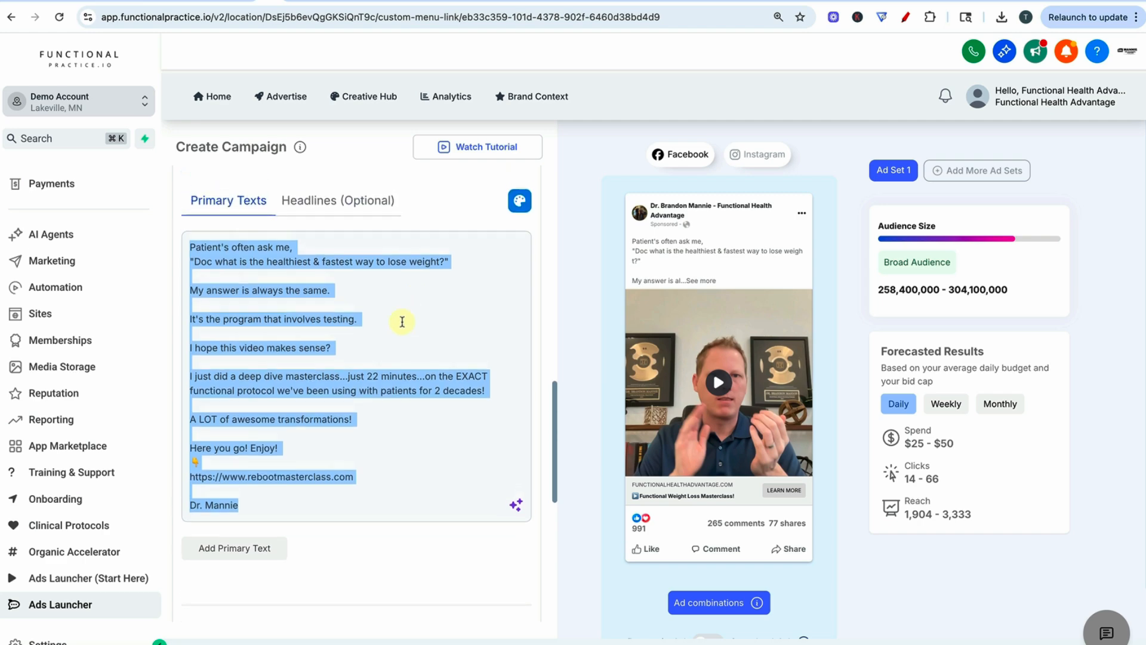
{"action": "left_click", "coordinate": [384, 322]}
{"action": "scroll", "coordinate": [382, 325], "scroll_direction": "up", "scroll_amount": 3}
{"action": "scroll", "coordinate": [257, 400], "scroll_direction": "up", "scroll_amount": 4}
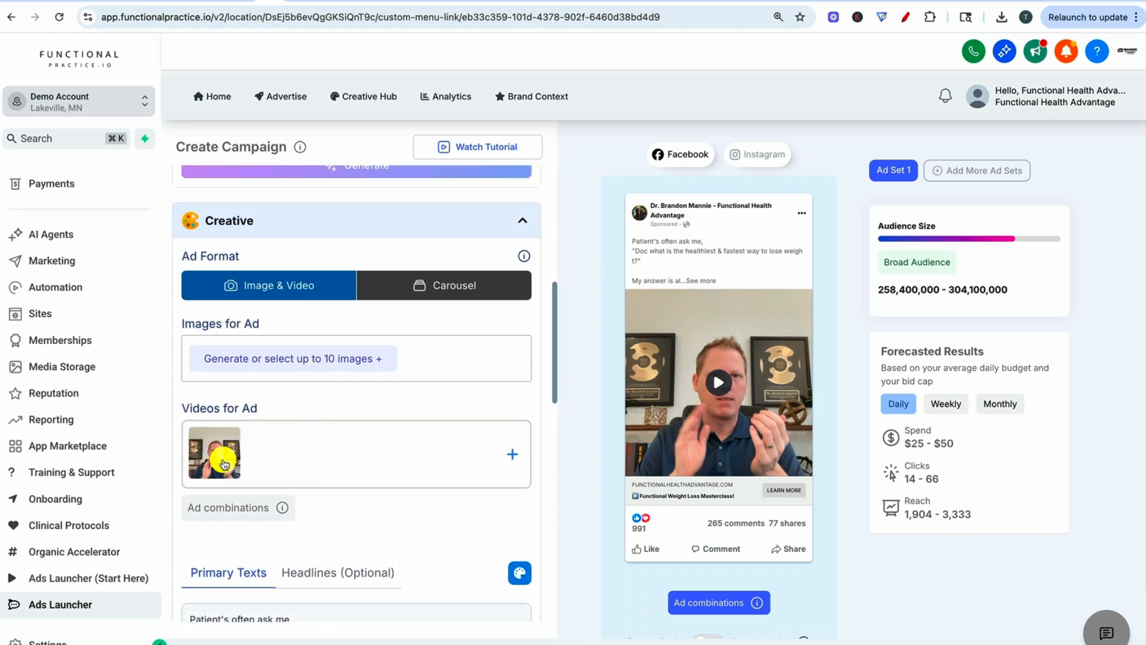
- Remove the selected video from the ad creatives and return to the campaign form
{"action": "left_click", "coordinate": [220, 452]}
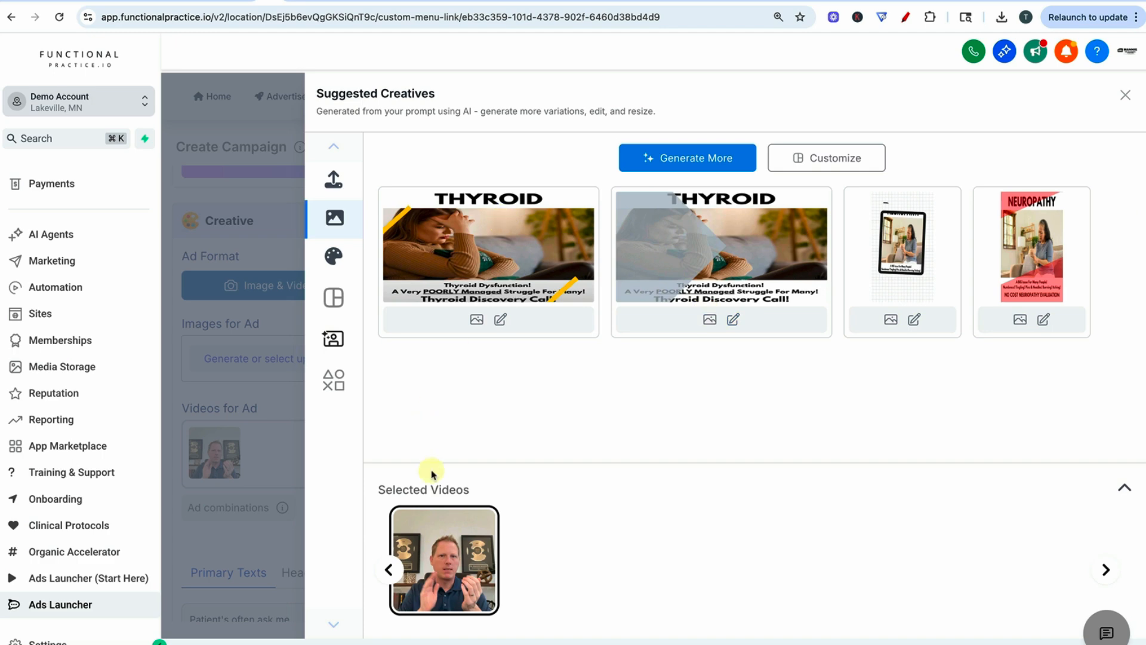
{"action": "left_click", "coordinate": [487, 524]}
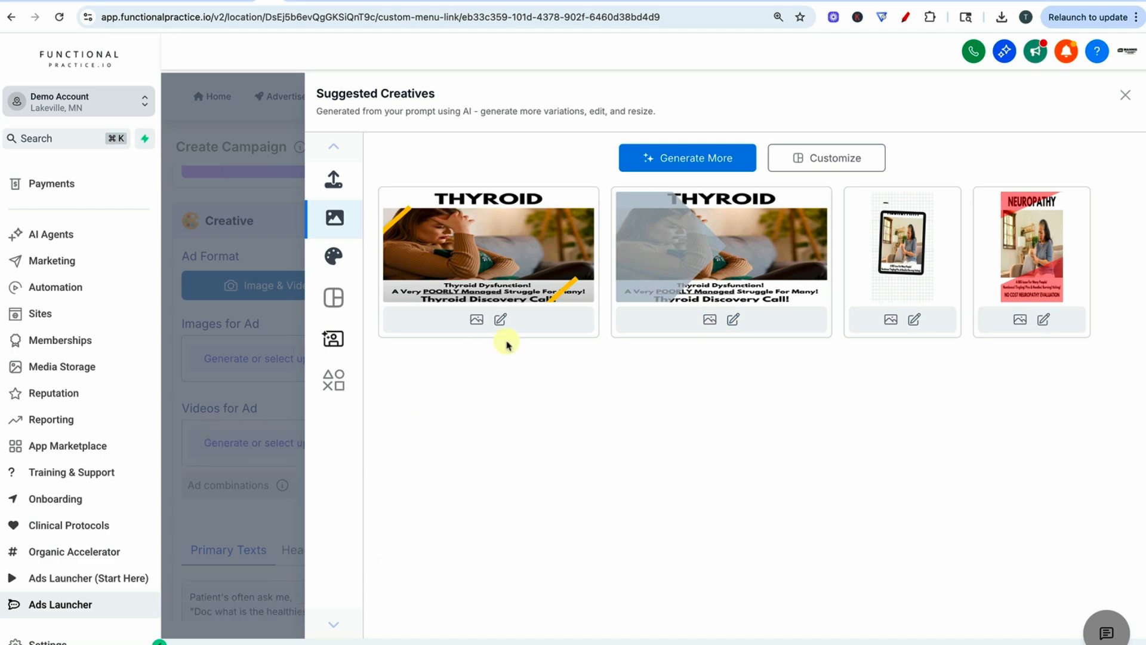
{"action": "left_click", "coordinate": [1129, 99]}
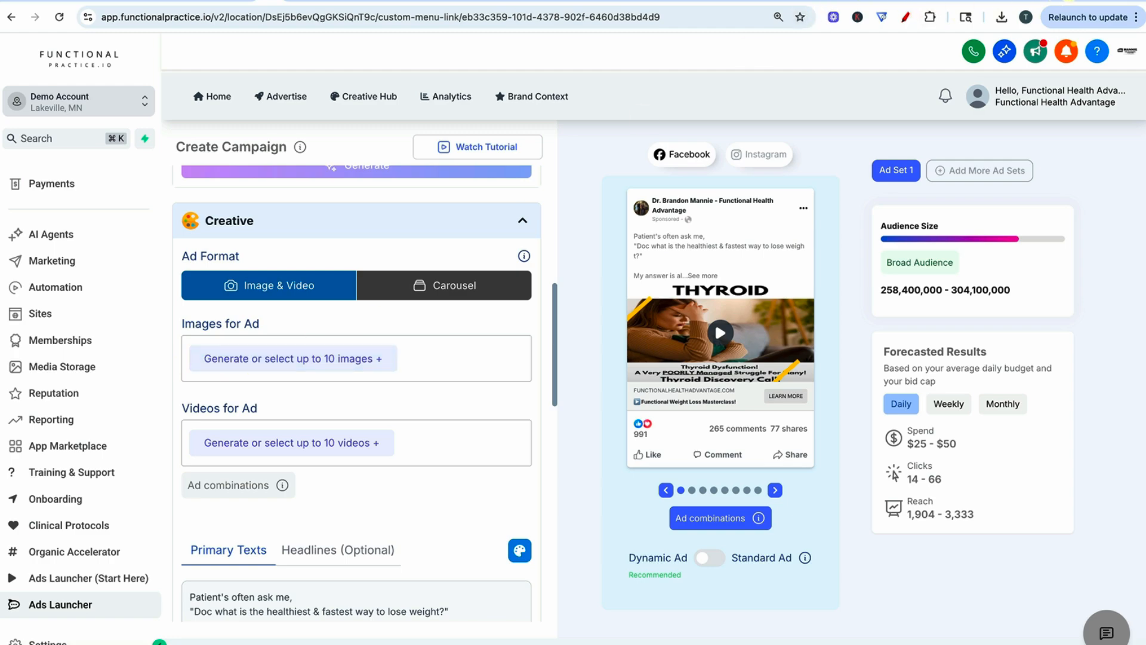
- Switch to the Weight Loss project in Typeset and examine the first slide's heading and body text against its design
{"action": "left_click", "coordinate": [1068, 1]}
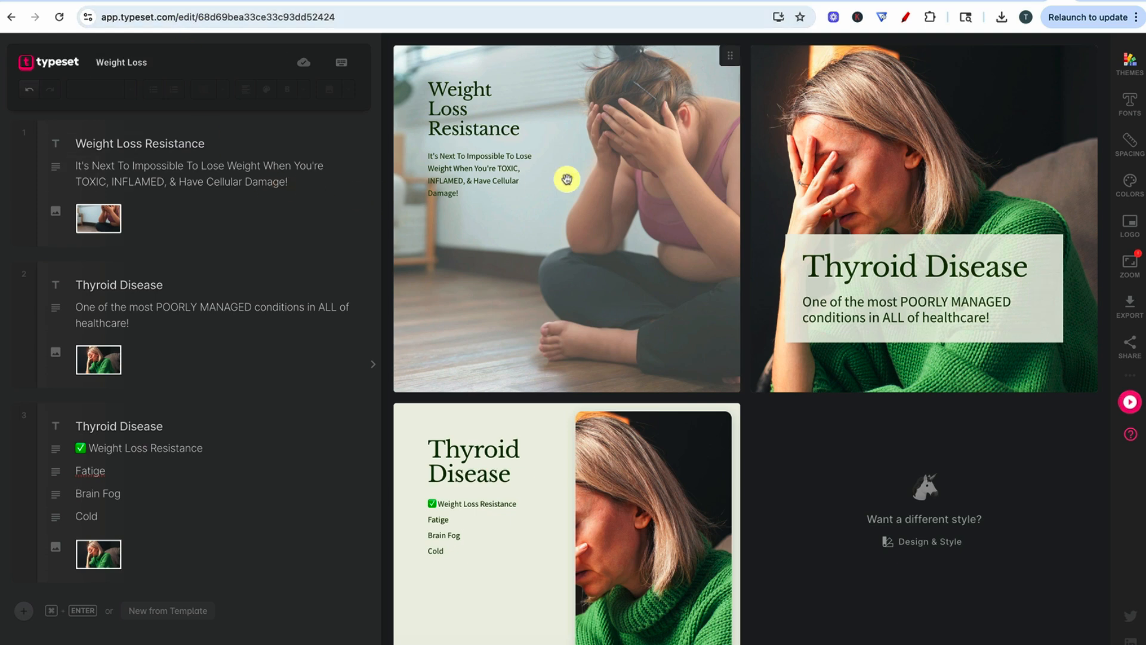
{"action": "mouse_move", "coordinate": [576, 178]}
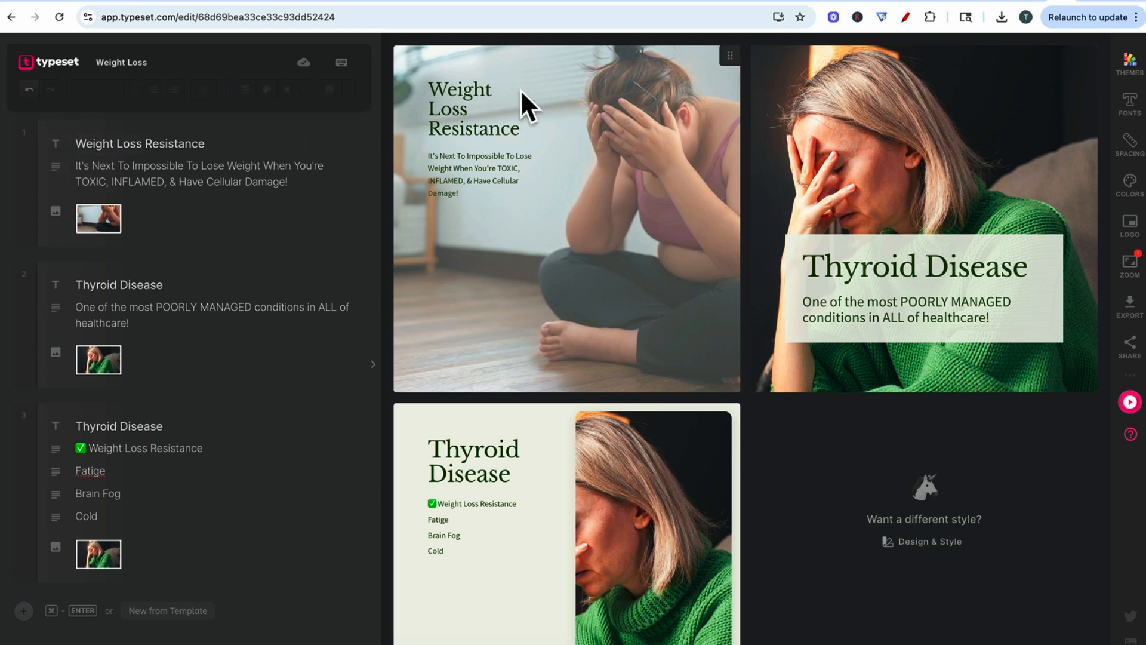
{"action": "mouse_move", "coordinate": [428, 98]}
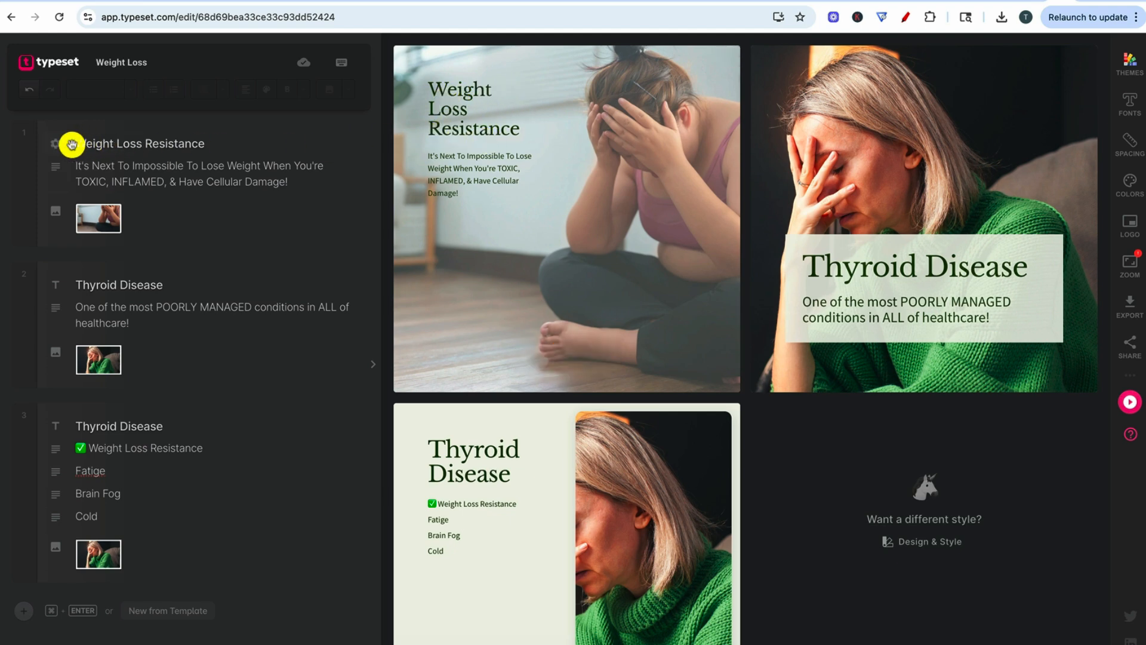
{"action": "left_click_drag", "start_coordinate": [224, 145], "coordinate": [64, 145]}
{"action": "left_click_drag", "start_coordinate": [305, 183], "coordinate": [66, 171]}
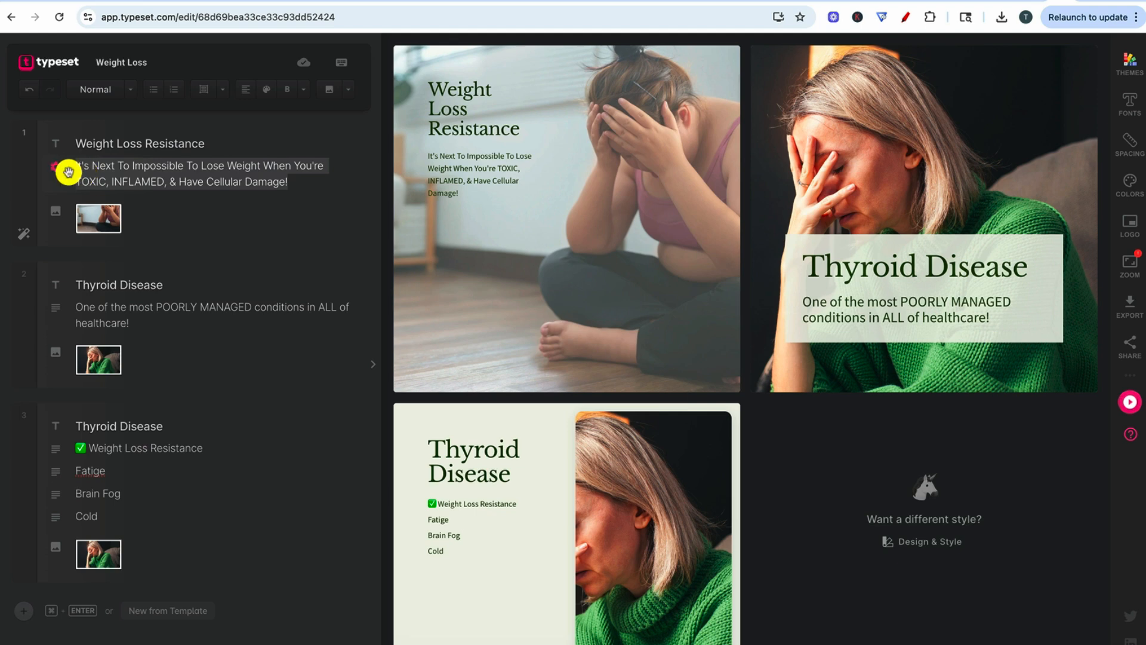
{"action": "mouse_move", "coordinate": [483, 161]}
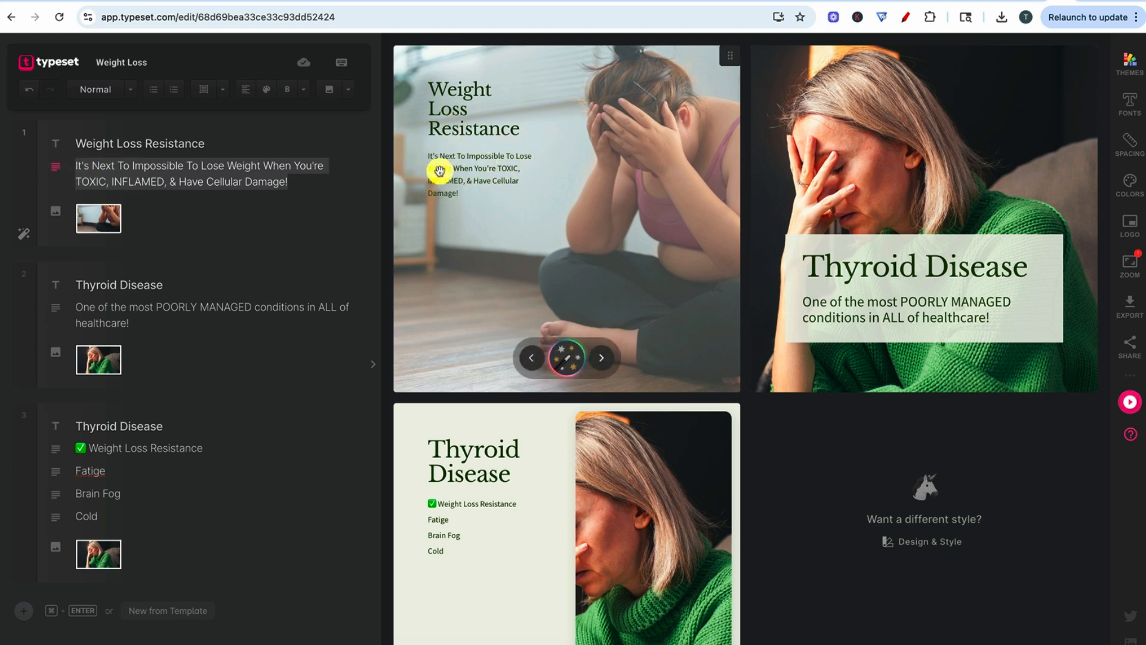
- Open the layout variations for the Weight Loss Resistance slide and try the highlighted-text, boxed-caption and split-photo layouts
{"action": "left_click", "coordinate": [567, 358]}
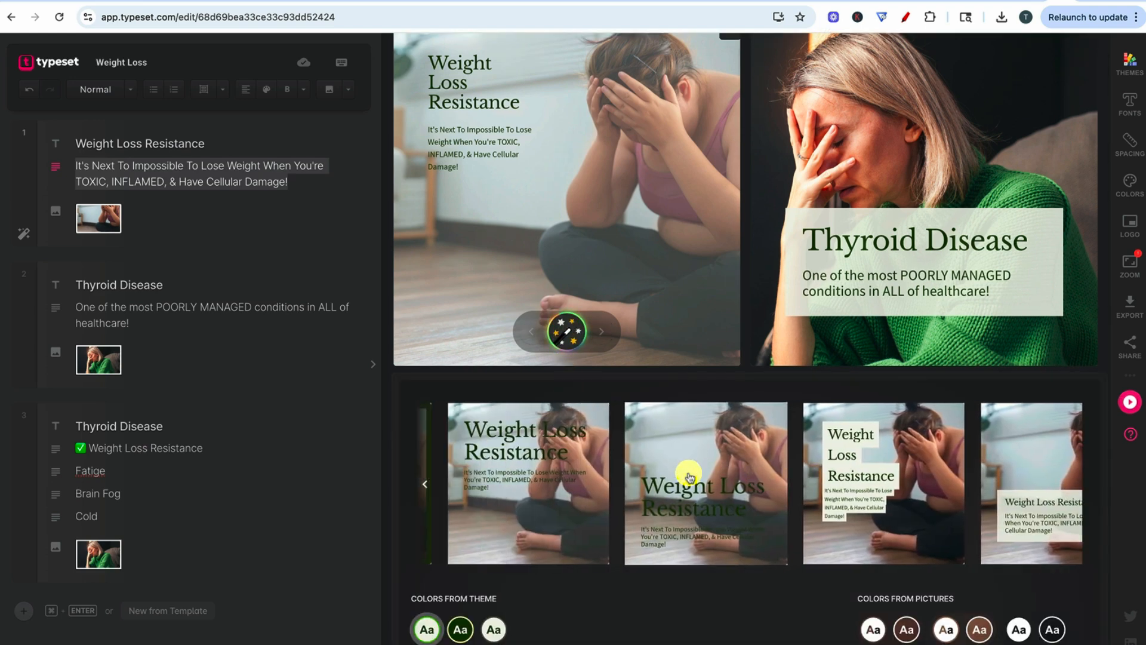
{"action": "left_click", "coordinate": [695, 474]}
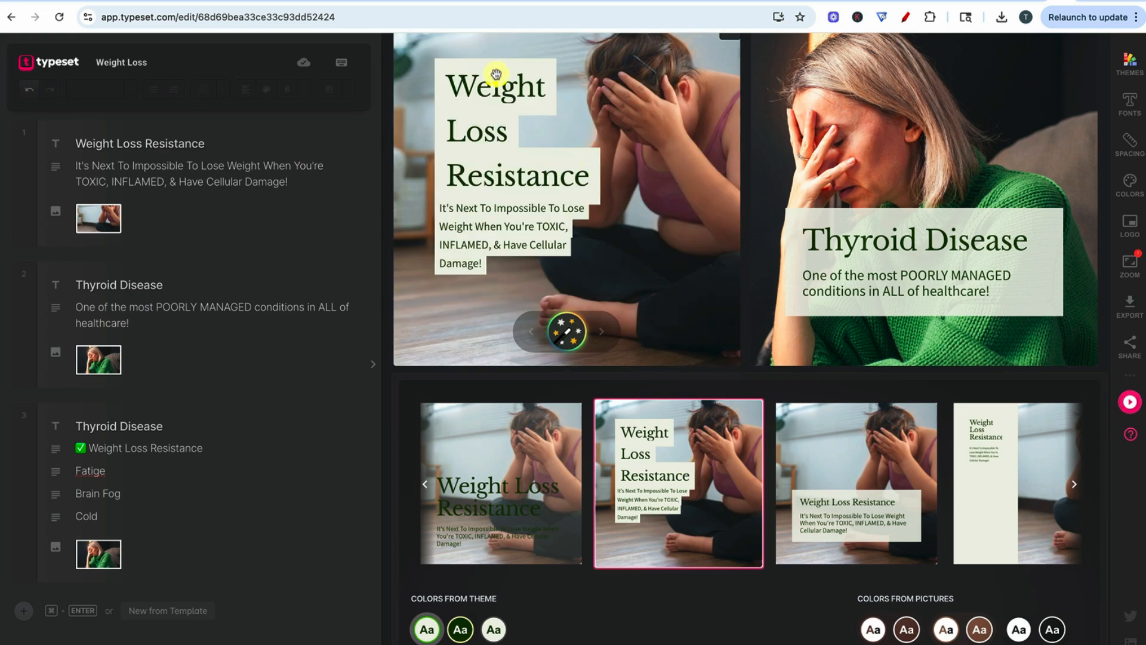
{"action": "left_click", "coordinate": [852, 465]}
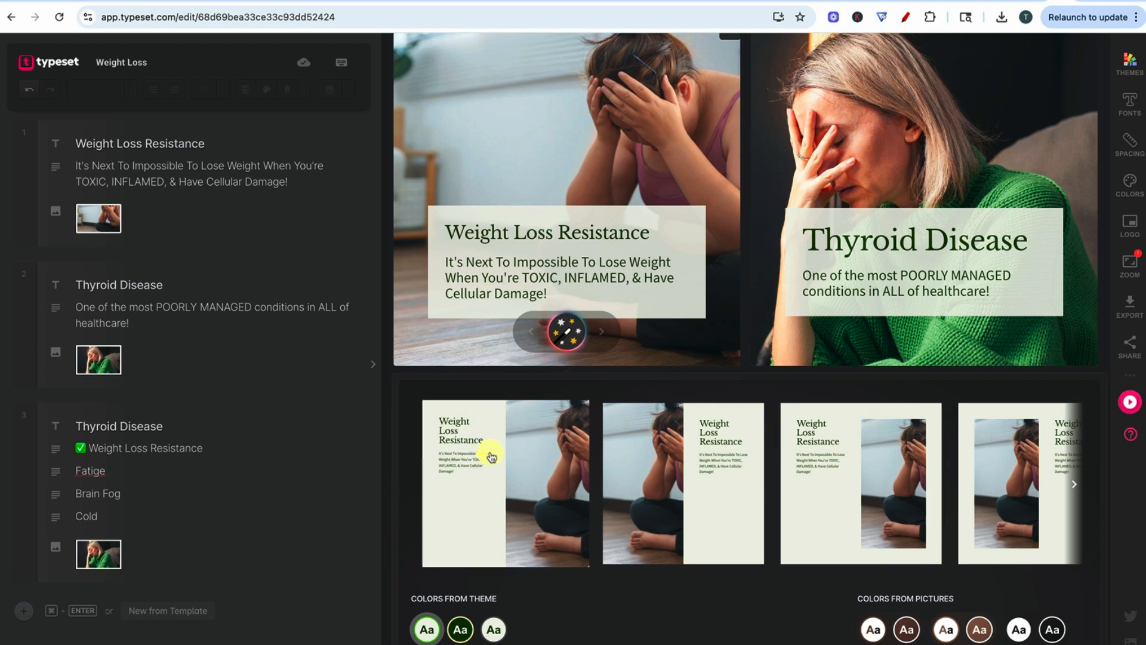
{"action": "left_click", "coordinate": [492, 457]}
{"action": "left_click", "coordinate": [650, 471]}
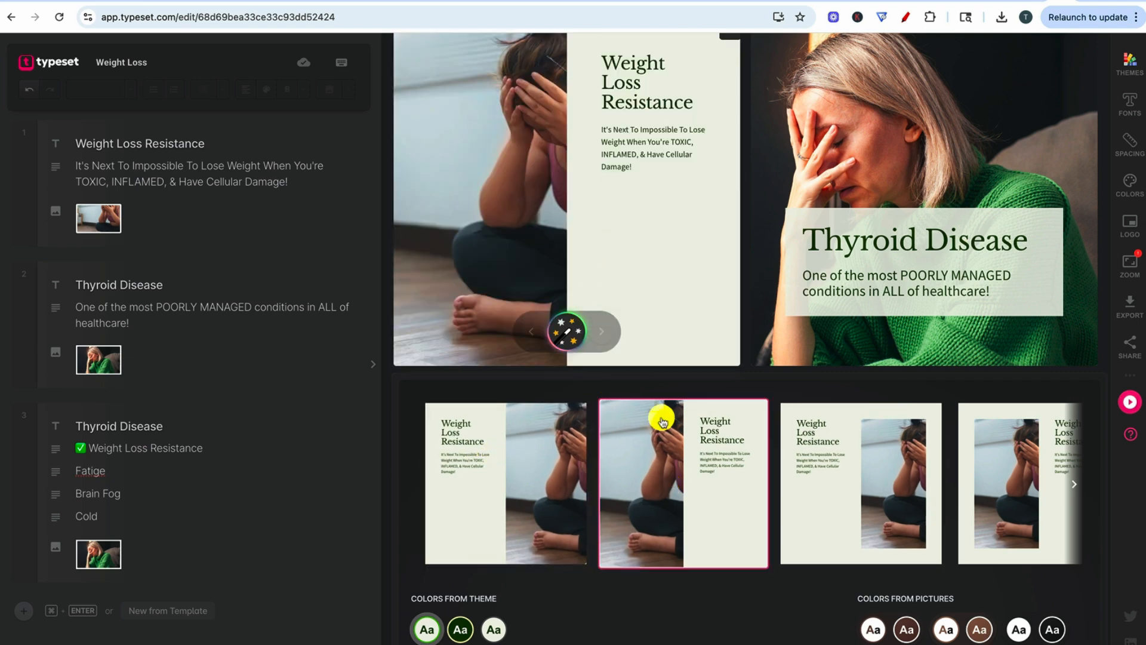
{"action": "scroll", "coordinate": [638, 314], "scroll_direction": "up", "scroll_amount": 1}
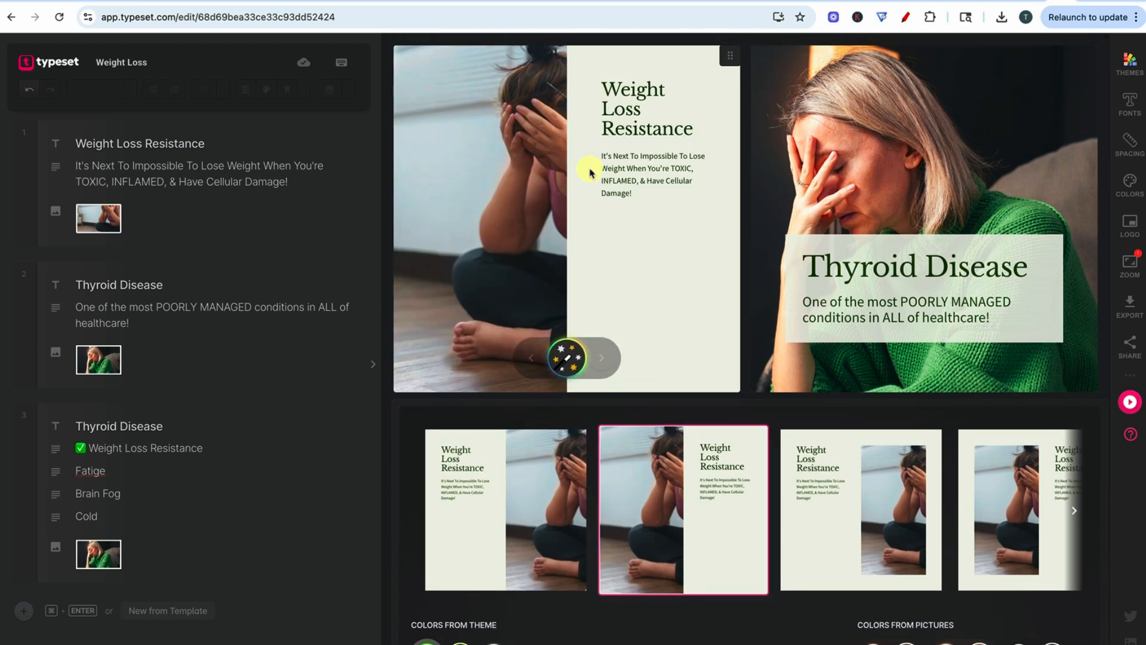
- Try the inset-photo, left-aligned, centred and green-framed layouts on the first slide, ending with the large heading at the photo's top
{"action": "left_click", "coordinate": [776, 499]}
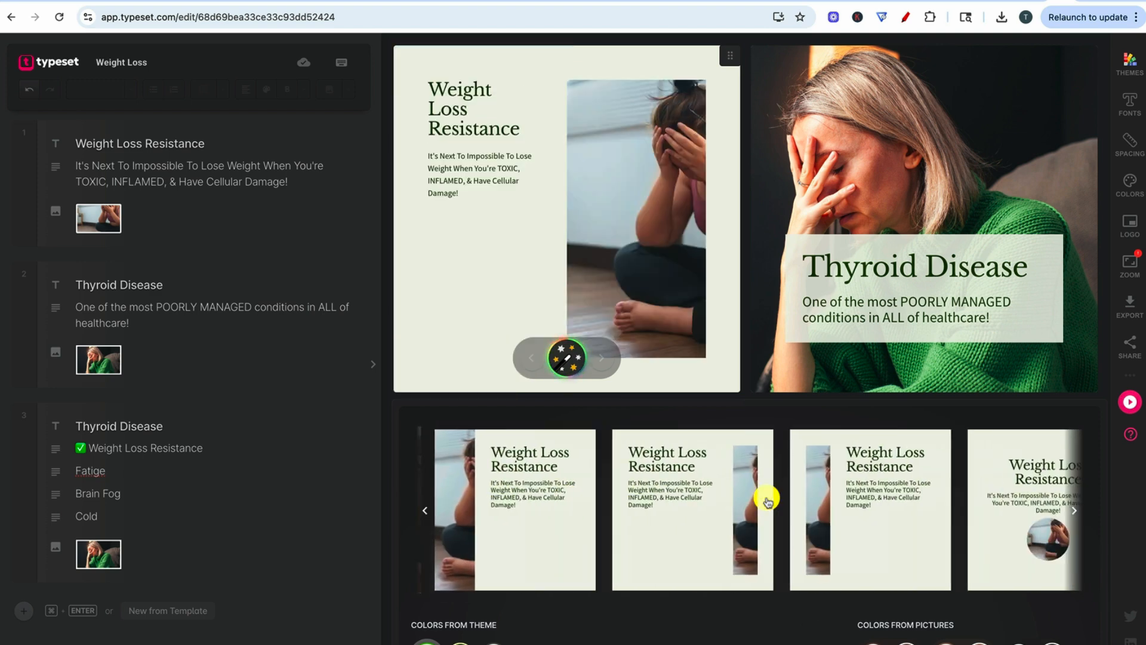
{"action": "left_click", "coordinate": [718, 486]}
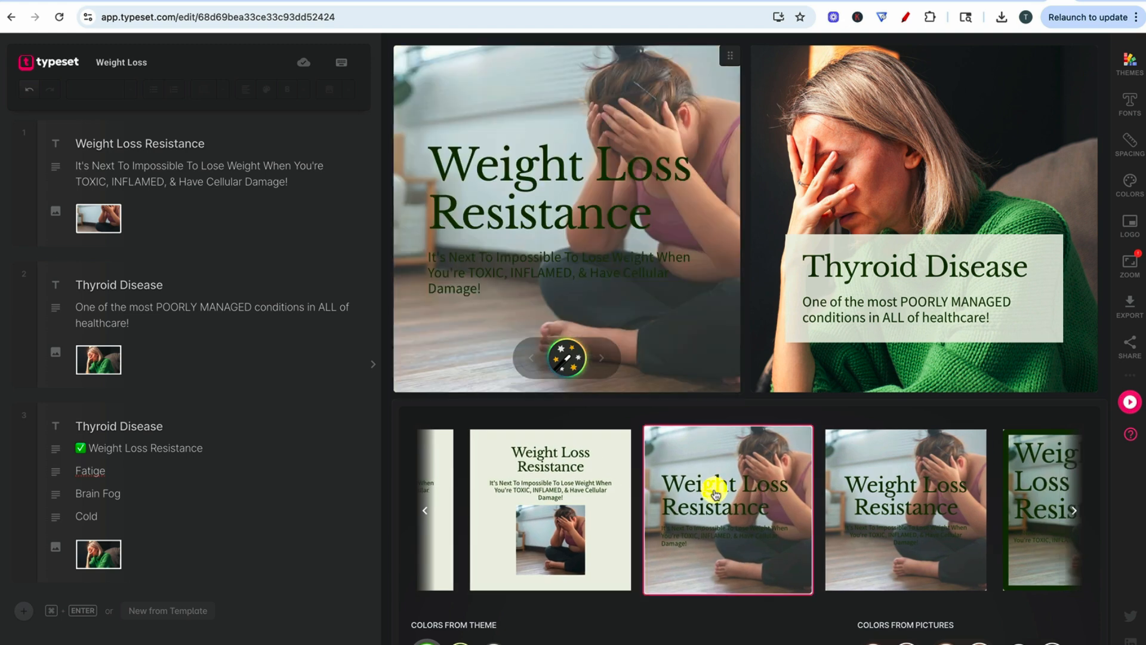
{"action": "left_click", "coordinate": [878, 508]}
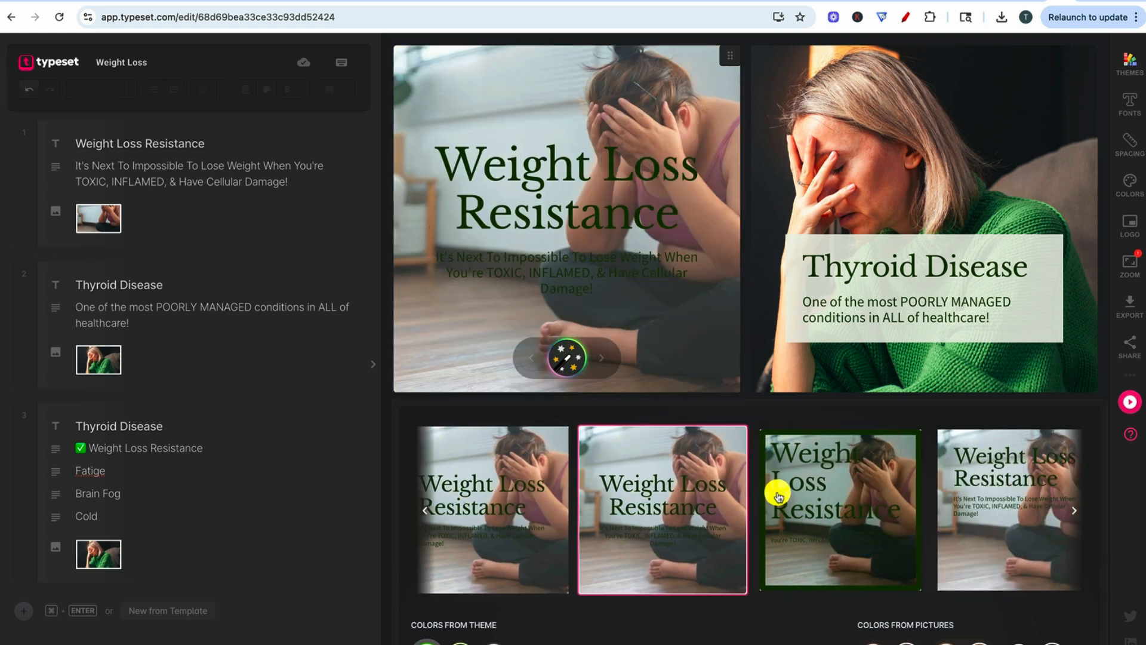
{"action": "left_click", "coordinate": [775, 488]}
{"action": "left_click", "coordinate": [877, 503]}
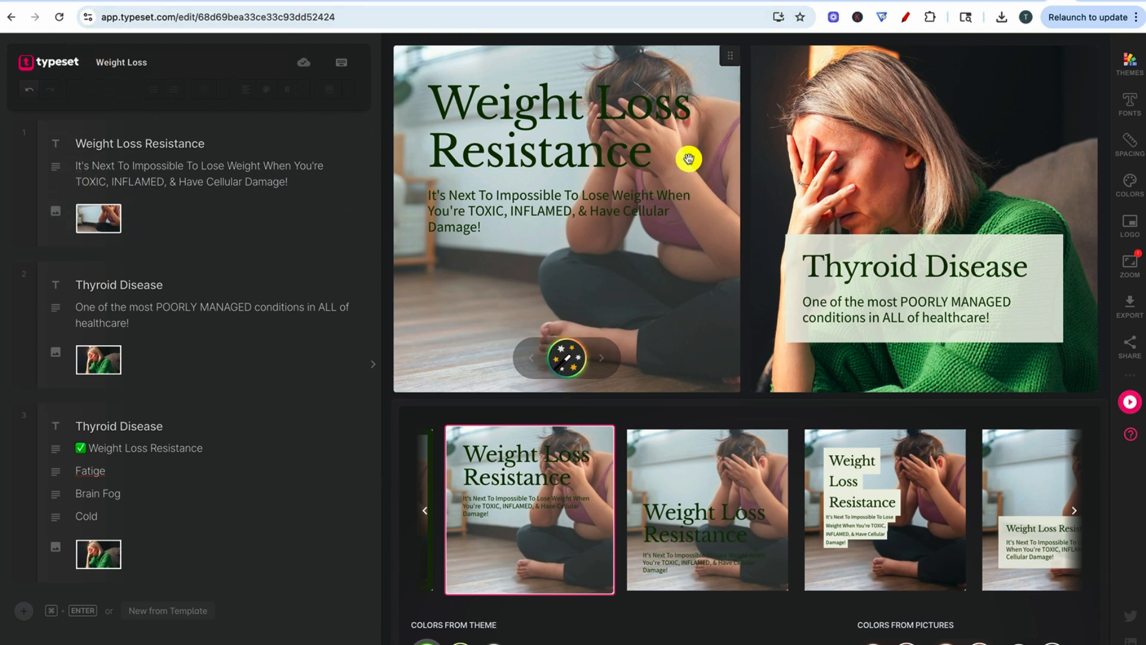
- Browse further layout variations and apply the full-photo layout with a small heading and text in the upper-left corner
{"action": "scroll", "coordinate": [862, 474], "scroll_direction": "right", "scroll_amount": 3}
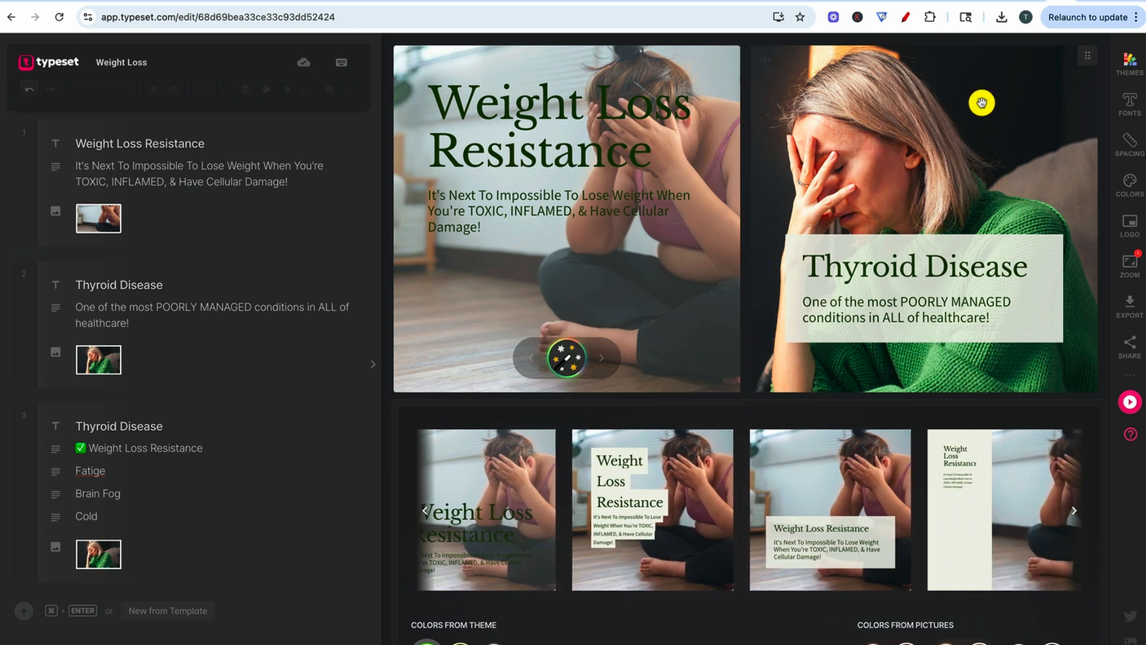
{"action": "scroll", "coordinate": [915, 496], "scroll_direction": "right", "scroll_amount": 5}
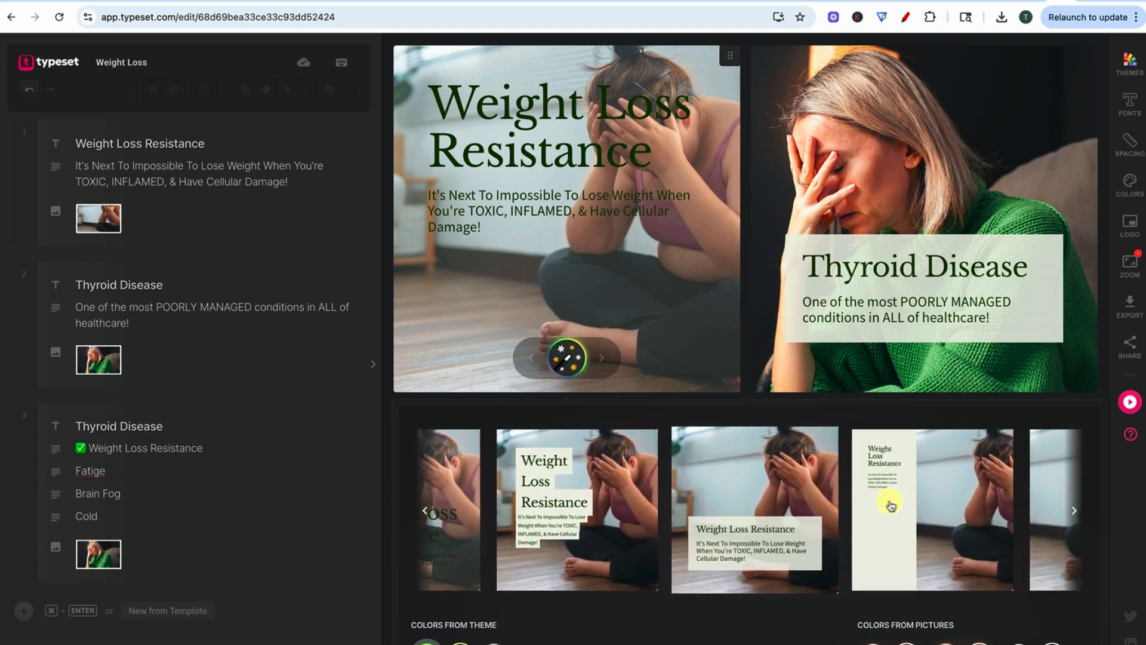
{"action": "scroll", "coordinate": [889, 506], "scroll_direction": "right", "scroll_amount": 8}
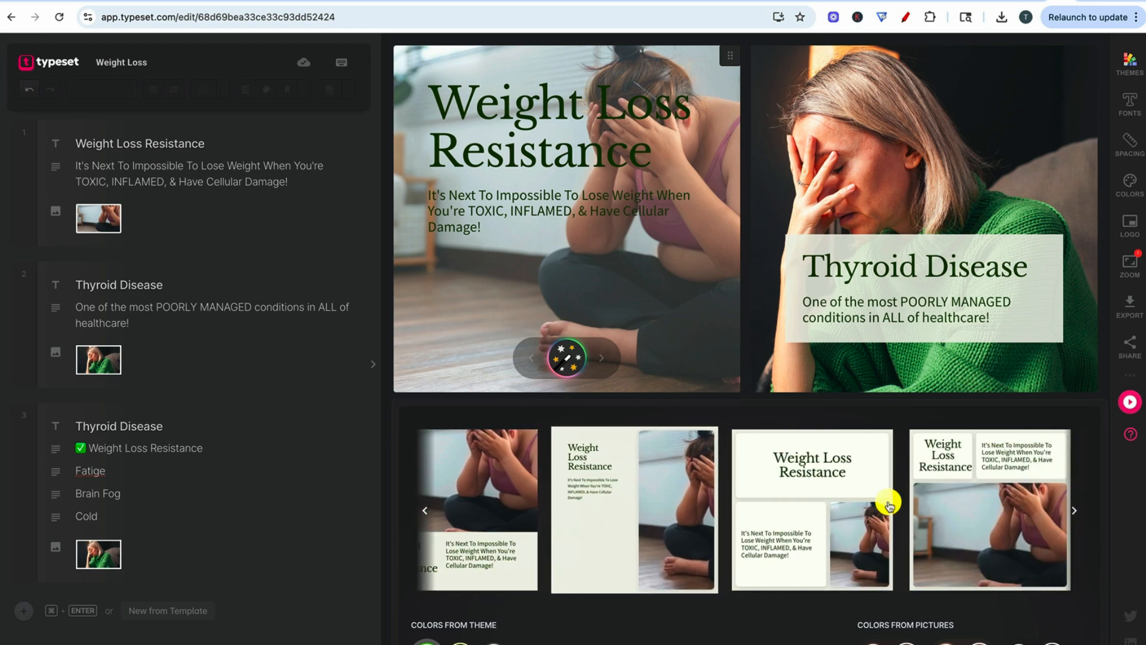
{"action": "left_click", "coordinate": [857, 504]}
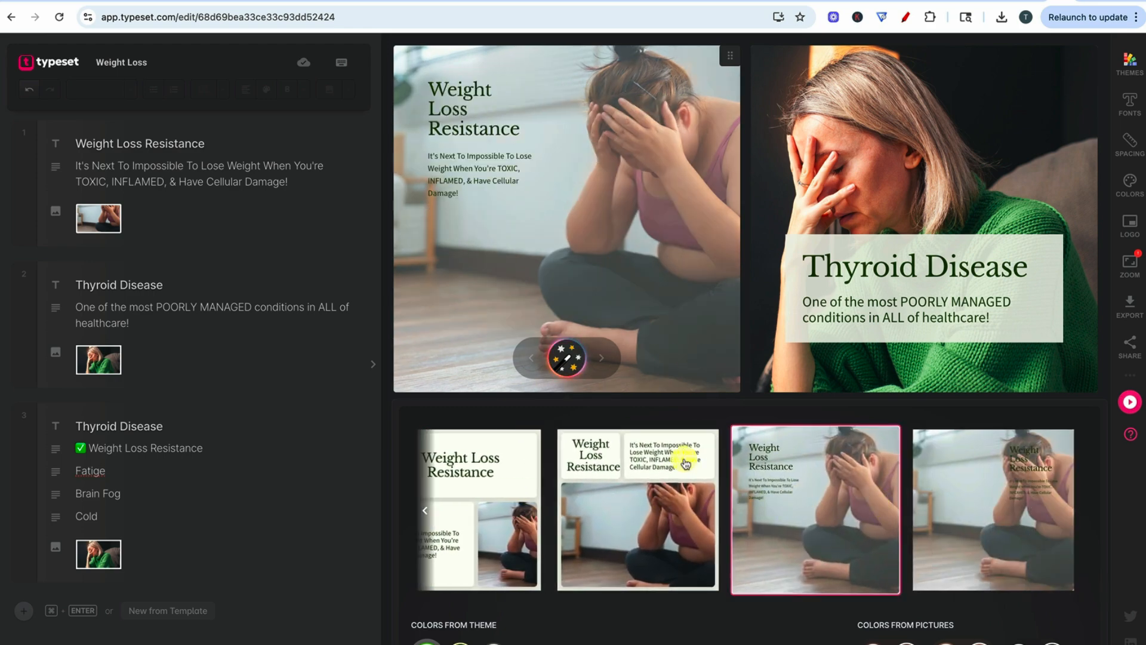
- Try the highlighted-text and lower-heading layouts on the first slide and apply the full-photo layout with the large top heading
{"action": "scroll", "coordinate": [836, 528], "scroll_direction": "right", "scroll_amount": 6}
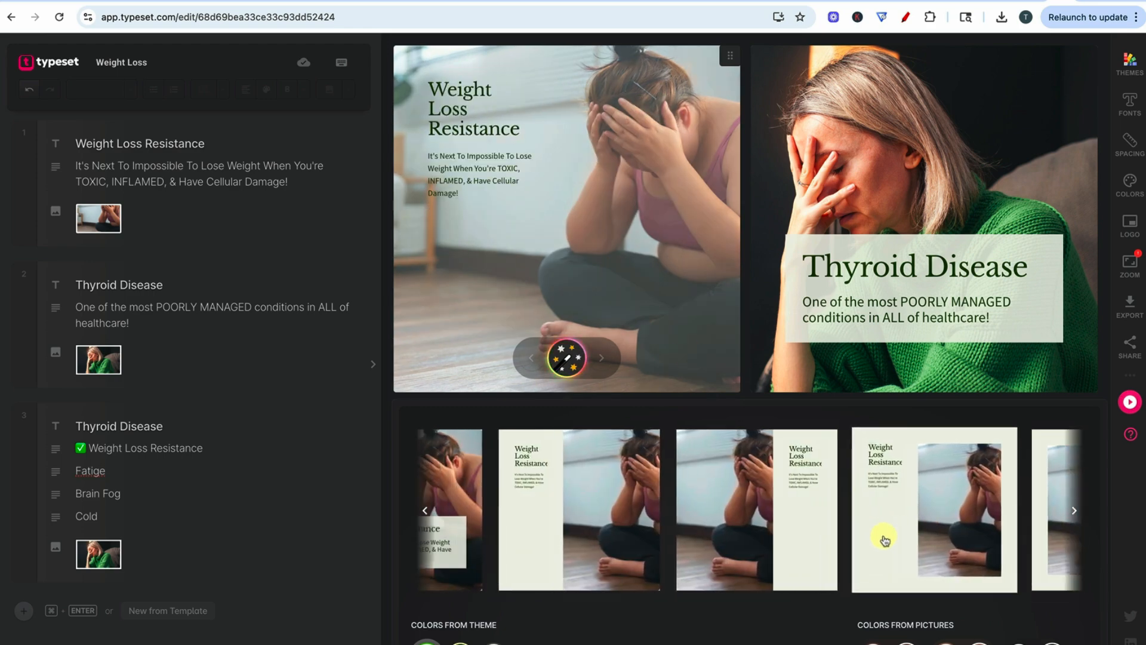
{"action": "scroll", "coordinate": [893, 542], "scroll_direction": "right", "scroll_amount": 3}
{"action": "left_click", "coordinate": [954, 496]}
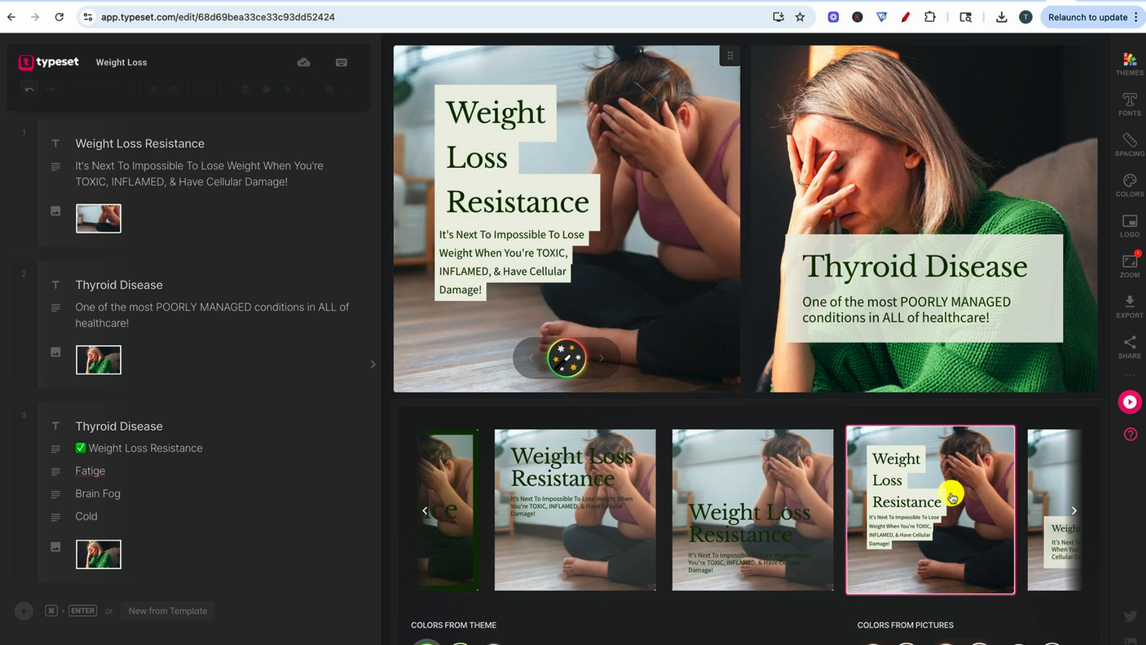
{"action": "left_click", "coordinate": [808, 506]}
{"action": "left_click", "coordinate": [588, 505]}
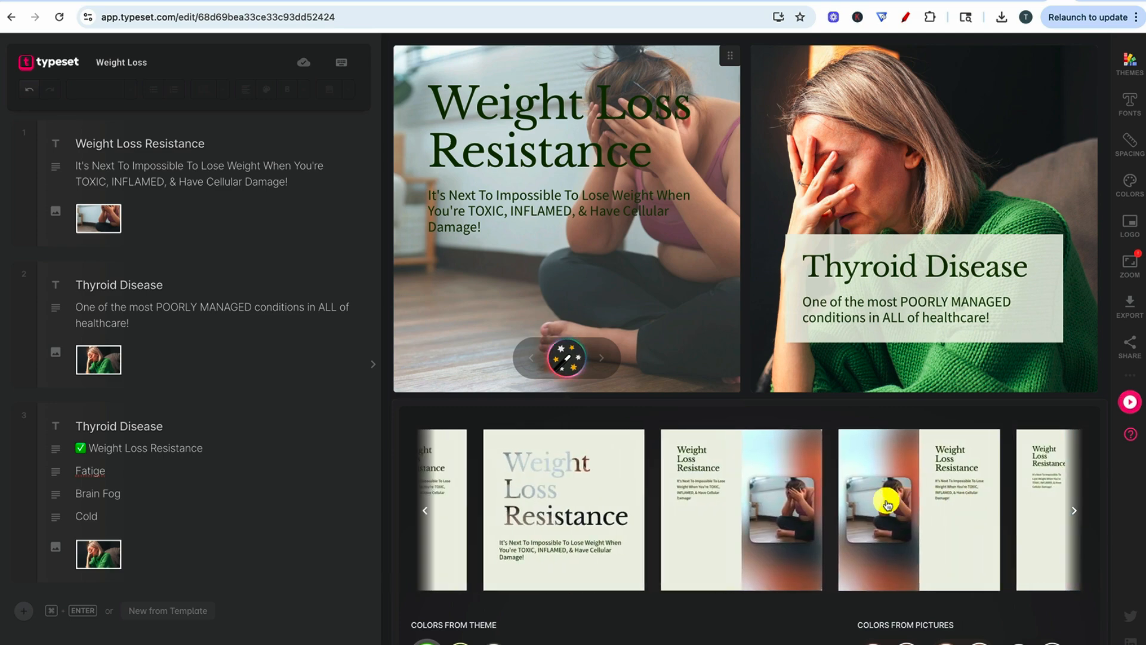
- Compare the split-photo and mid-photo heading layouts, and apply the full-photo layout with the large heading at the top
{"action": "left_click", "coordinate": [518, 483]}
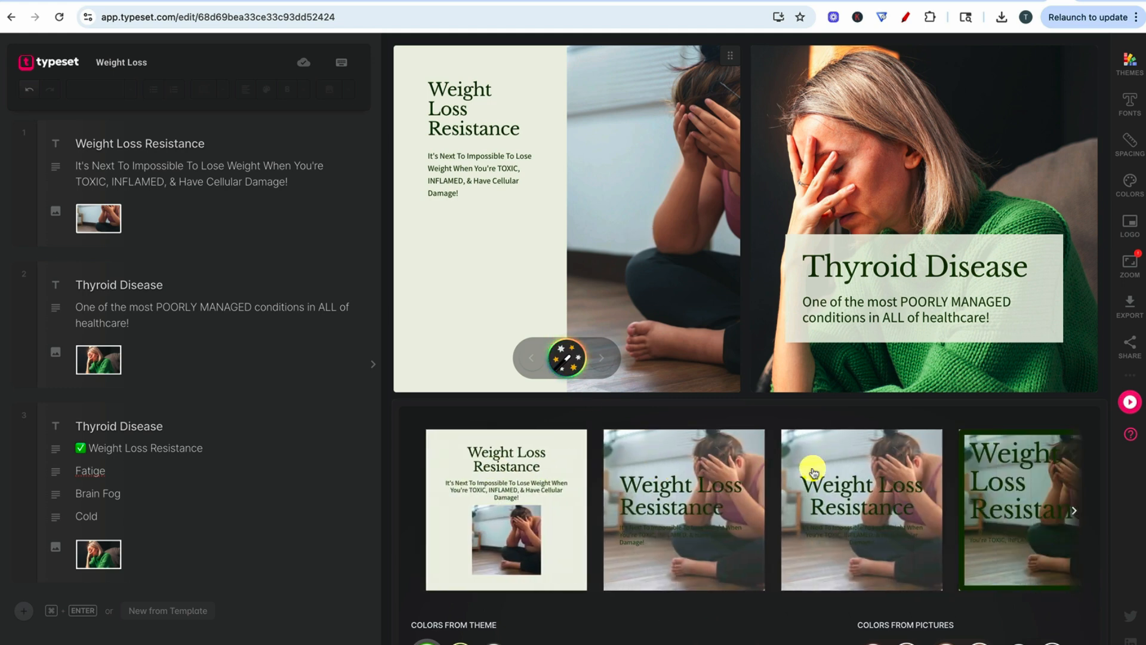
{"action": "left_click", "coordinate": [632, 500]}
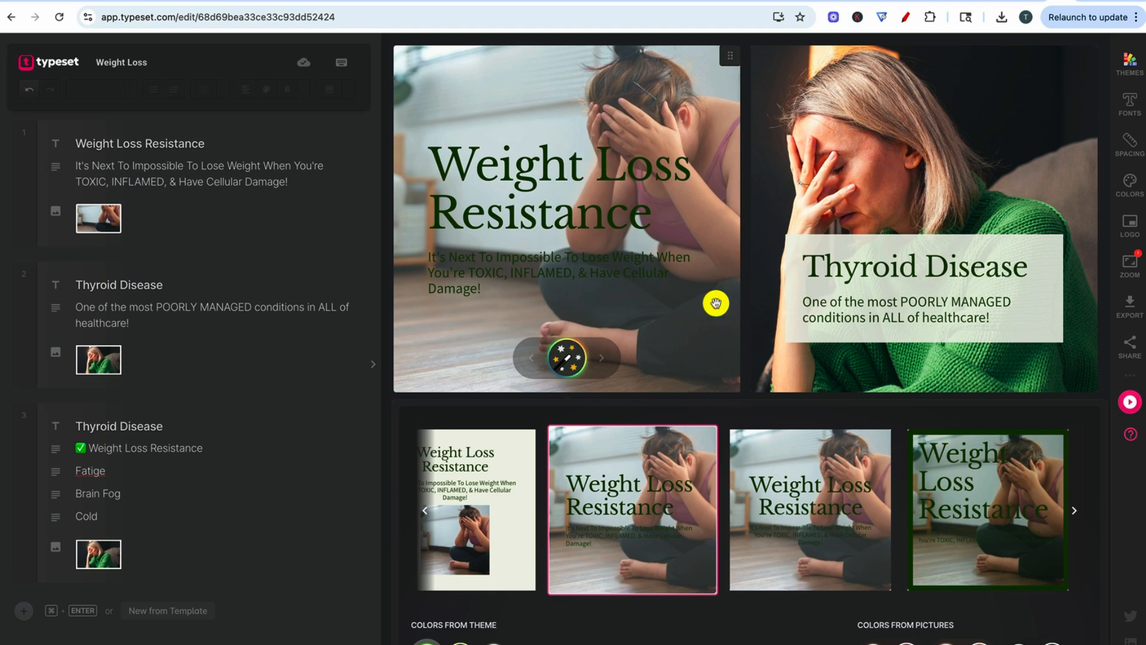
{"action": "scroll", "coordinate": [917, 510], "scroll_direction": "right", "scroll_amount": 3}
{"action": "left_click", "coordinate": [919, 511]}
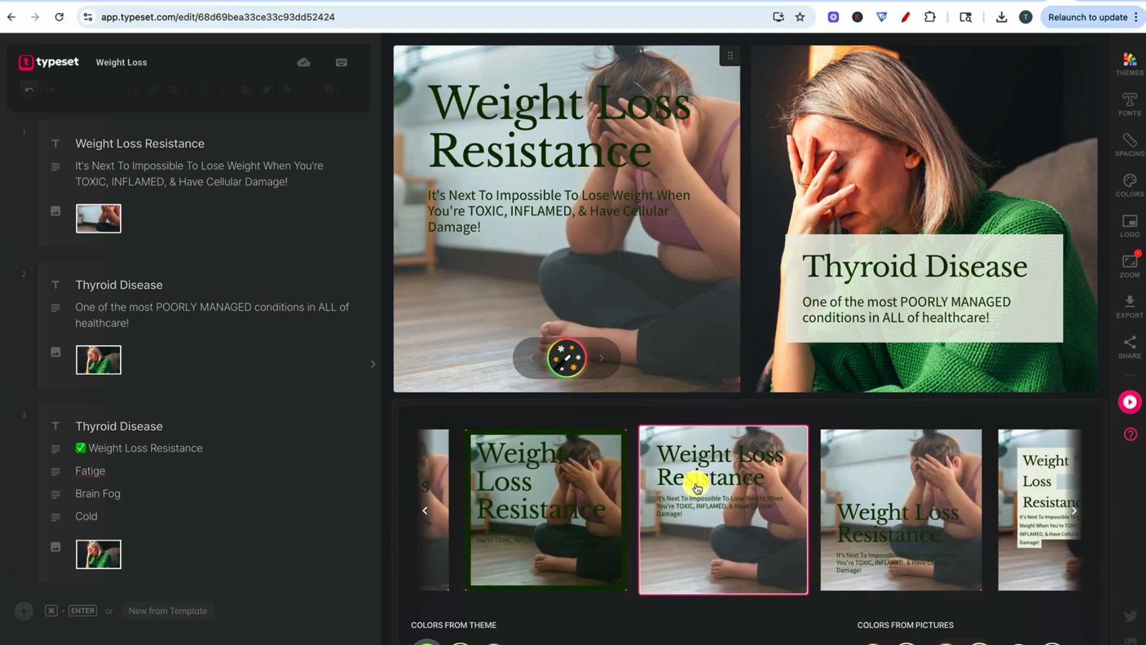
- Set up a JPEG export of only the Weight Loss Resistance slide, previewing the Wide 1200 x 630 format and choosing Tall 9:16
{"action": "scroll", "coordinate": [922, 522], "scroll_direction": "right", "scroll_amount": 10}
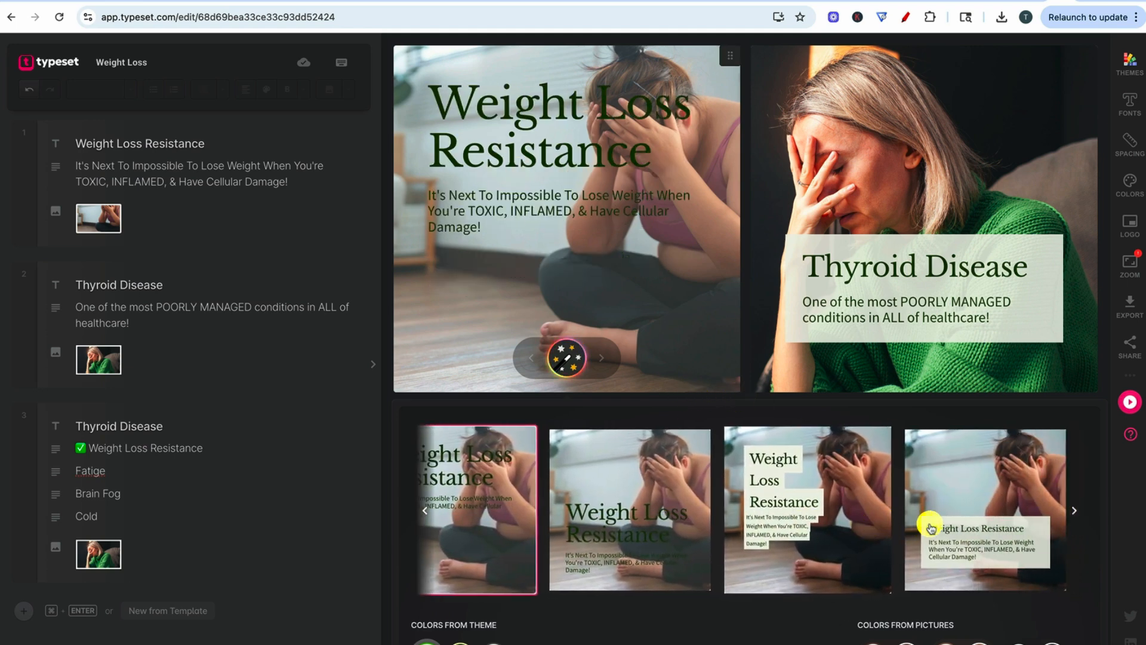
{"action": "scroll", "coordinate": [896, 524], "scroll_direction": "left", "scroll_amount": 3}
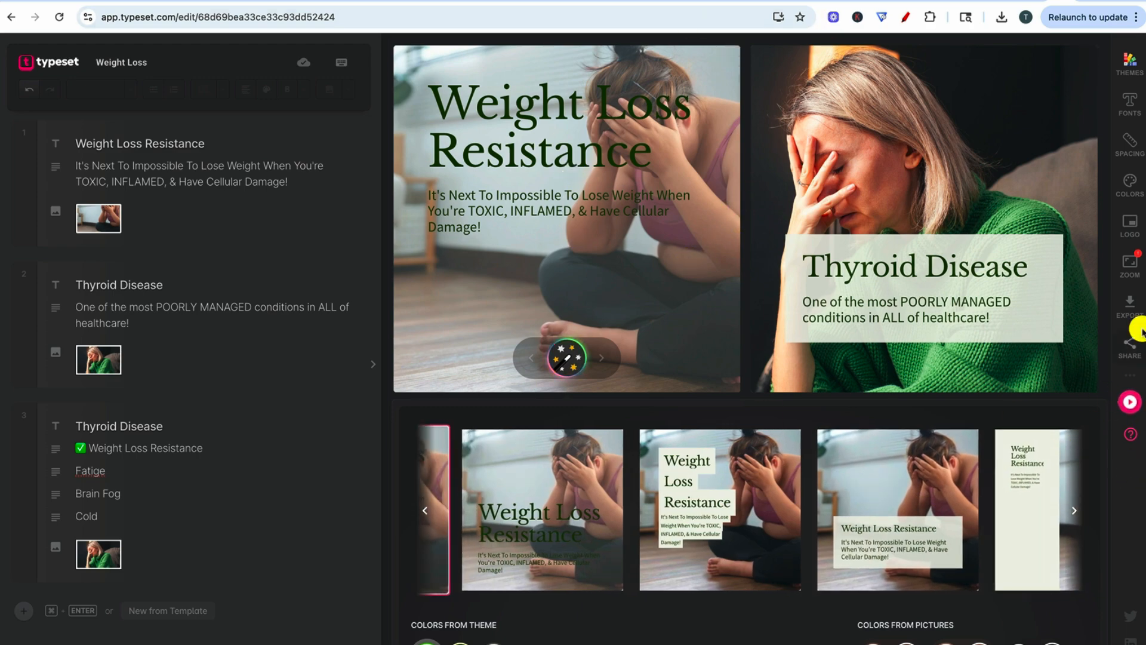
{"action": "left_click", "coordinate": [1128, 302]}
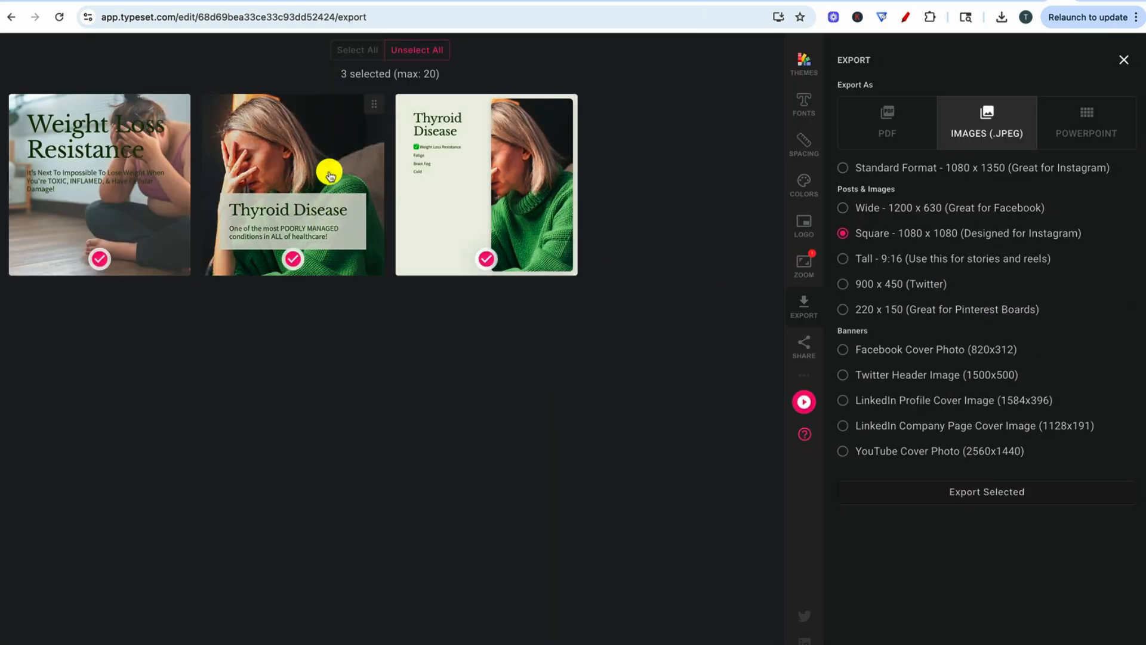
{"action": "left_click", "coordinate": [398, 51]}
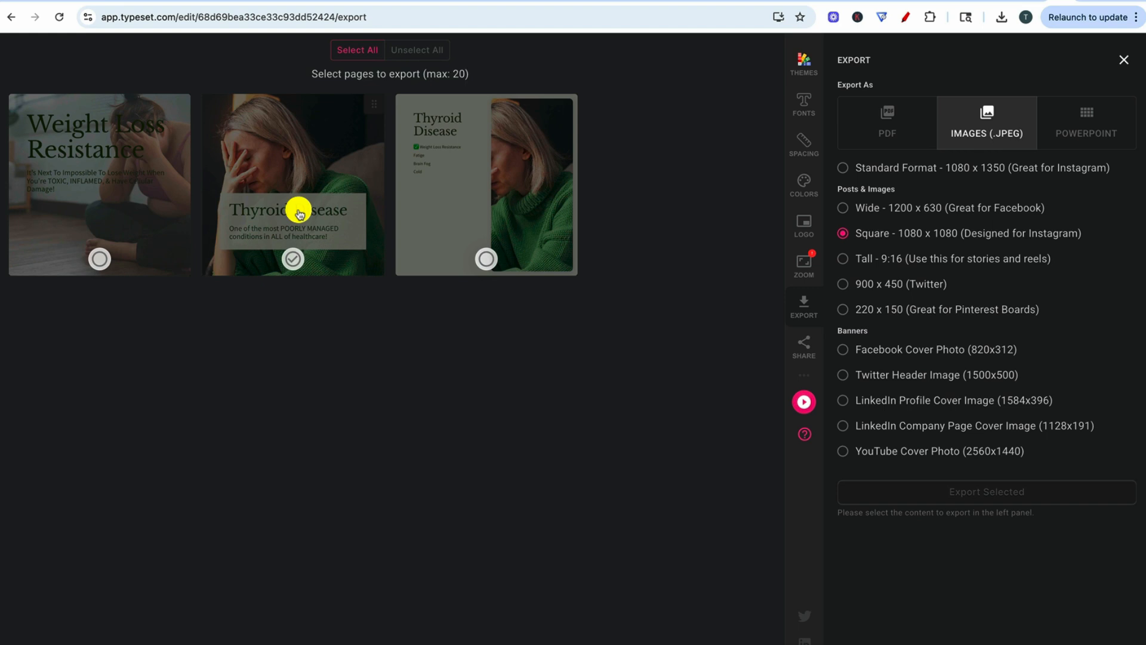
{"action": "left_click", "coordinate": [99, 258]}
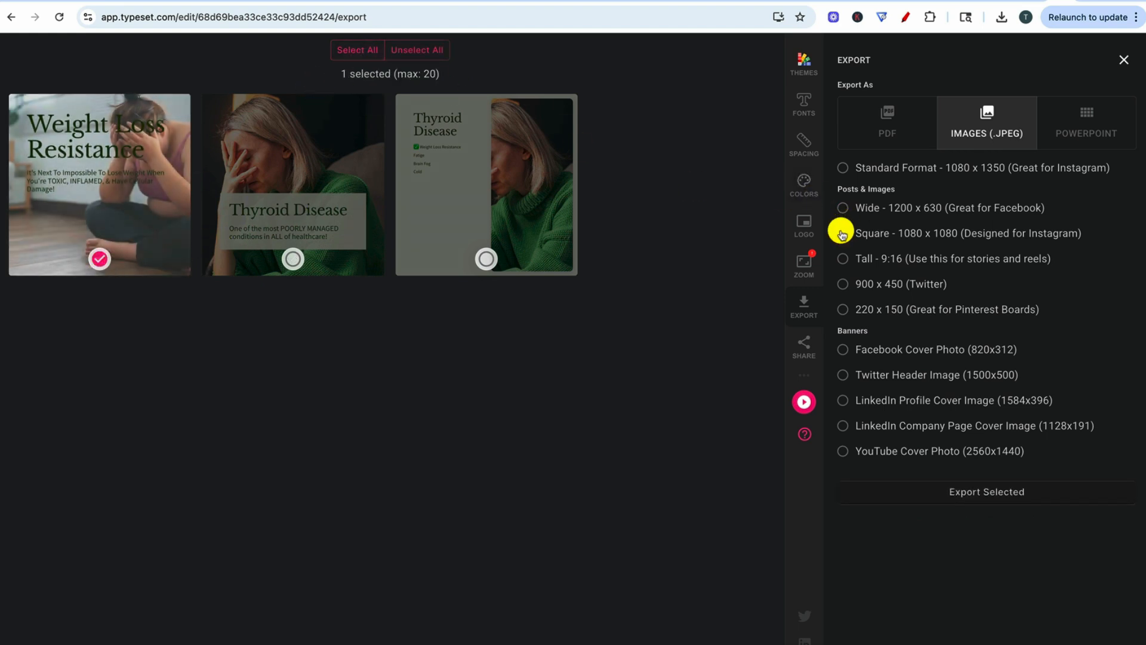
{"action": "left_click", "coordinate": [842, 207]}
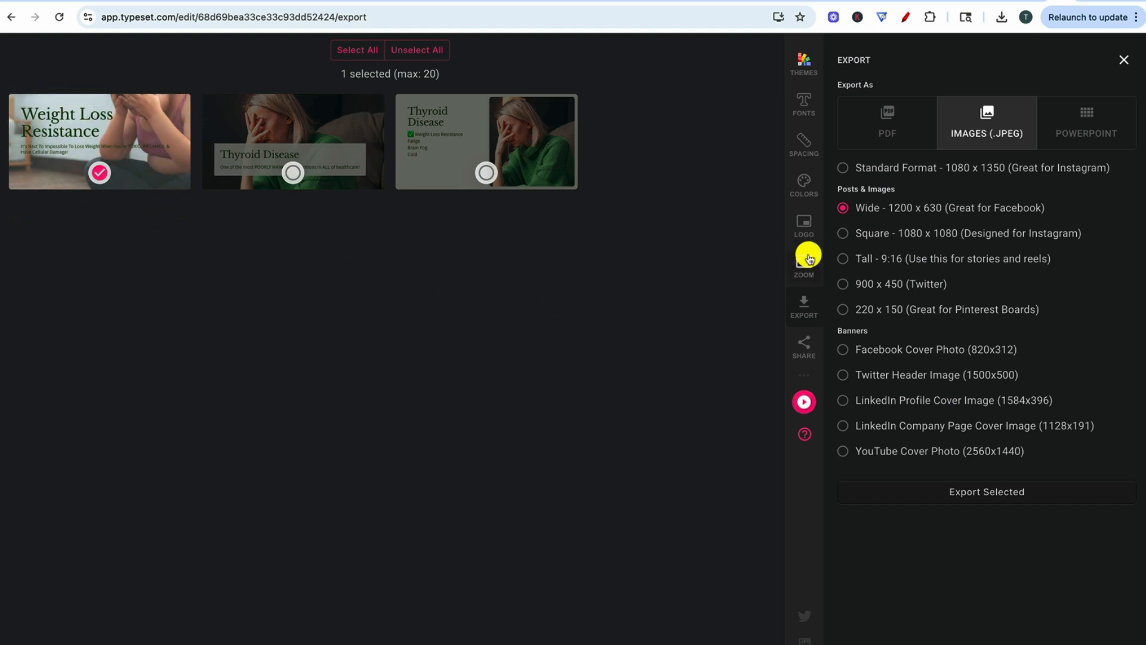
{"action": "left_click", "coordinate": [843, 258]}
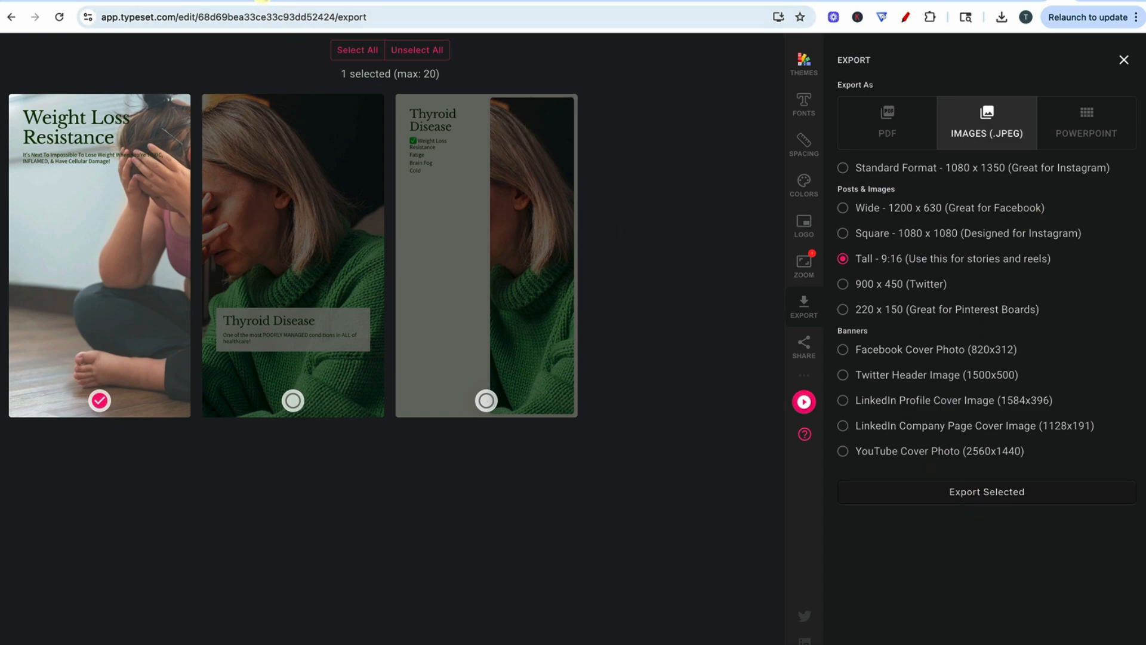
- Switch to the Ads Launcher and add the Weight Loss Resistance image from My Media to the ad's images
{"action": "left_click", "coordinate": [272, 1]}
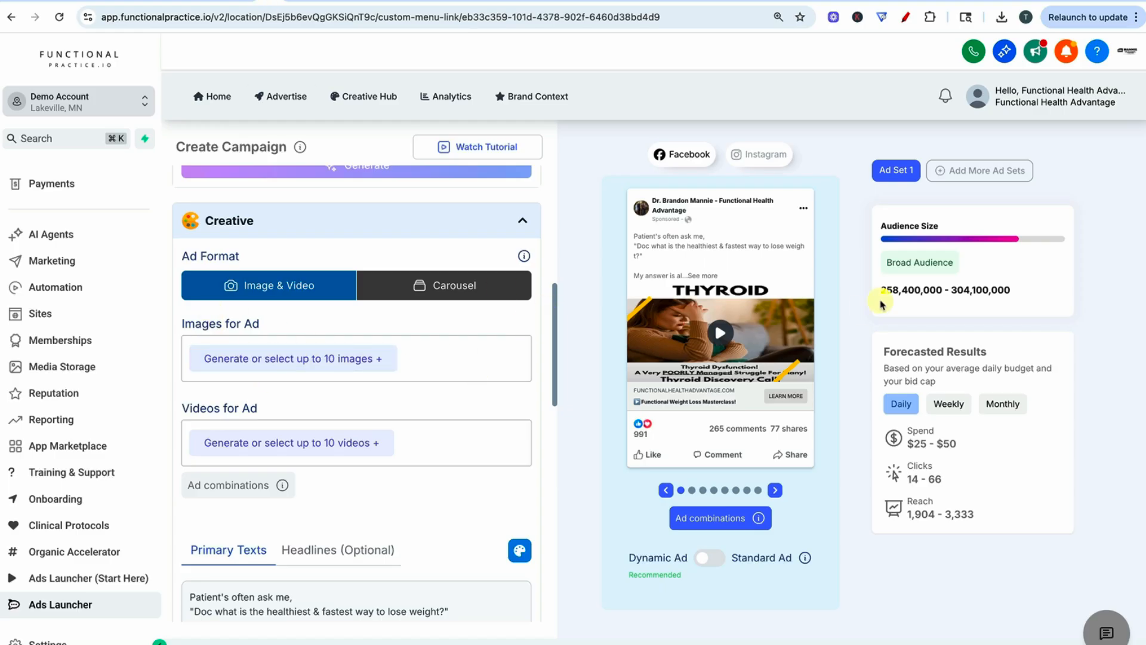
{"action": "left_click", "coordinate": [266, 359]}
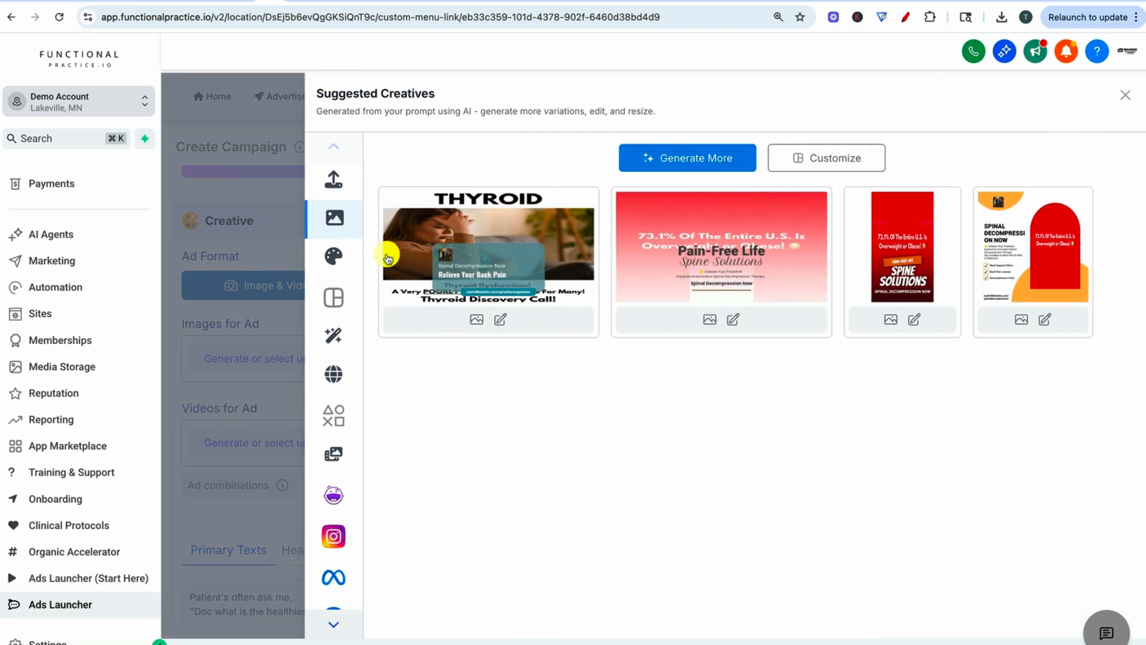
{"action": "left_click", "coordinate": [333, 183]}
{"action": "left_click", "coordinate": [592, 220]}
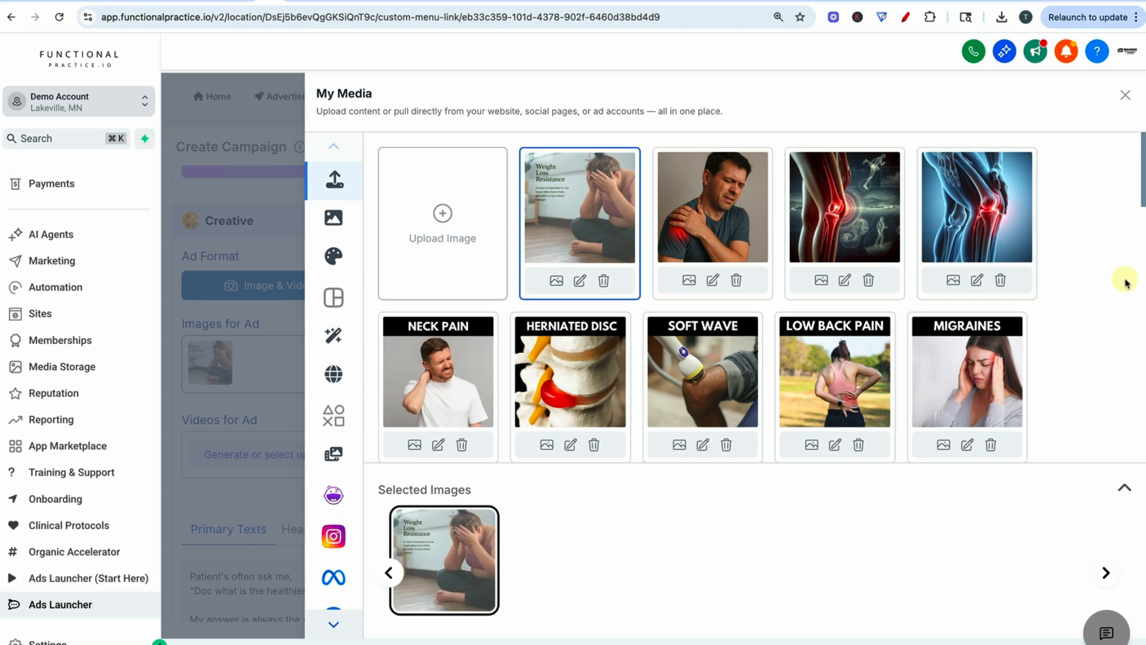
{"action": "left_click", "coordinate": [1126, 103]}
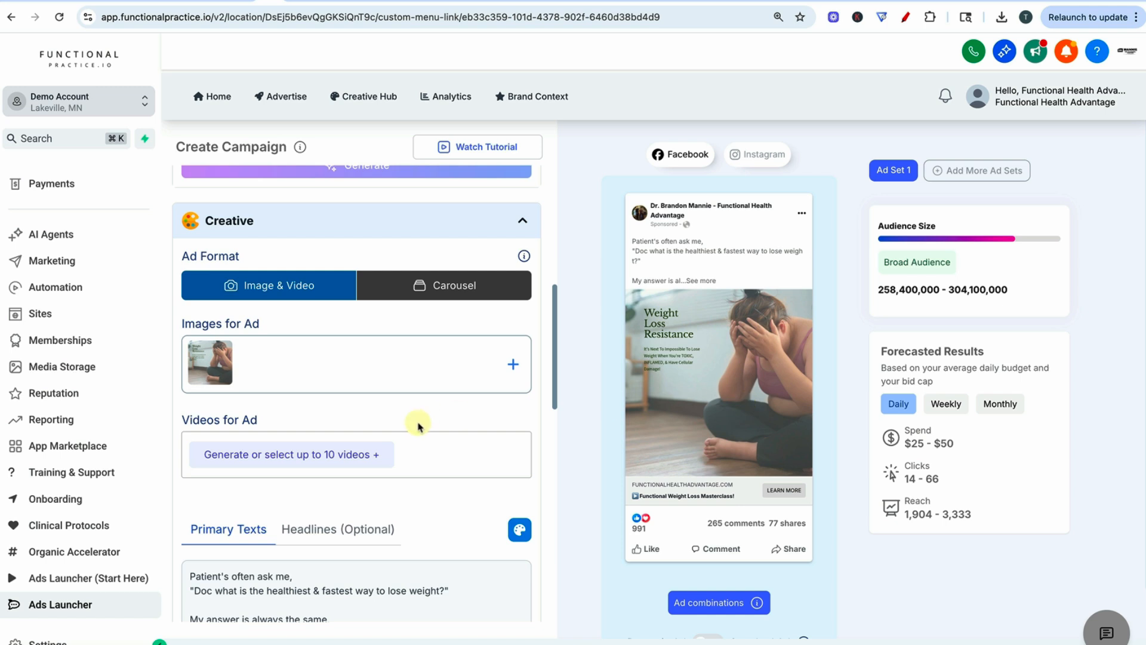
- Review the ad's primary text from the opening patient question through the sign-off and the call to action
{"action": "scroll", "coordinate": [418, 425], "scroll_direction": "down", "scroll_amount": 5}
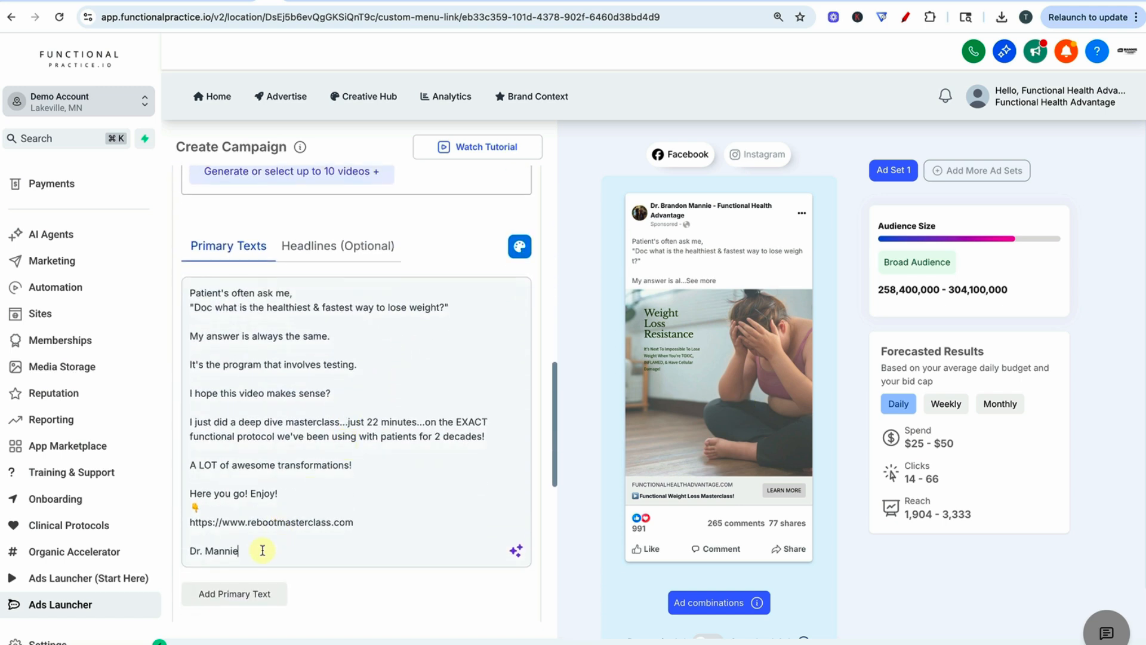
{"action": "left_click_drag", "start_coordinate": [263, 550], "coordinate": [194, 295]}
{"action": "left_click", "coordinate": [196, 294]}
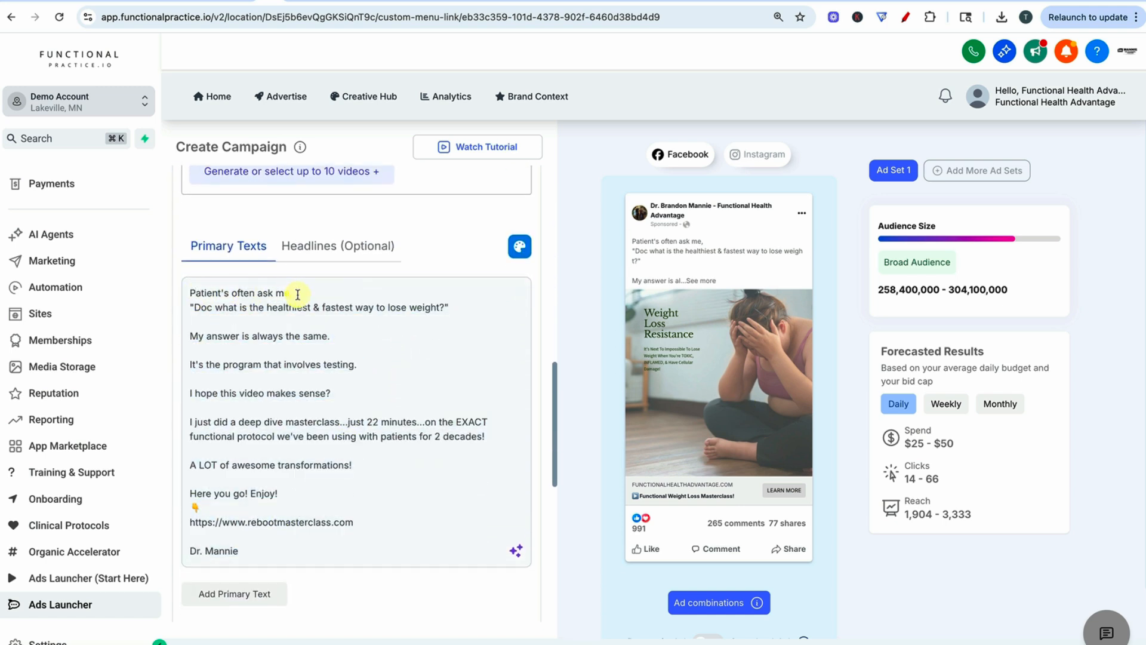
{"action": "scroll", "coordinate": [264, 501], "scroll_direction": "down", "scroll_amount": 2}
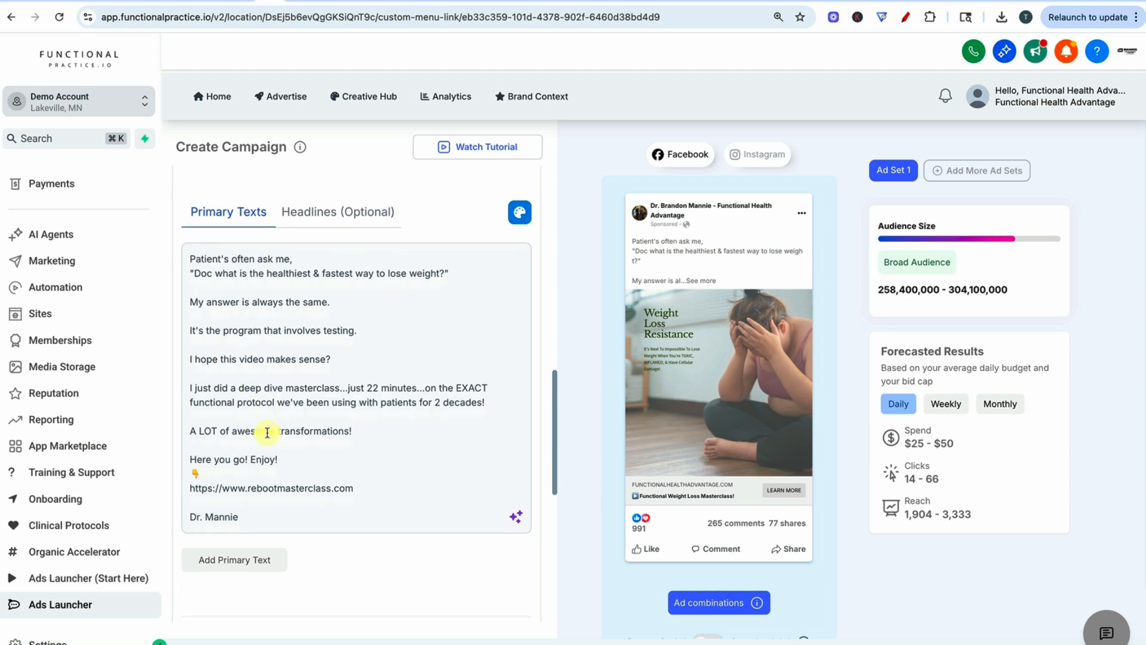
{"action": "scroll", "coordinate": [460, 346], "scroll_direction": "up", "scroll_amount": 3}
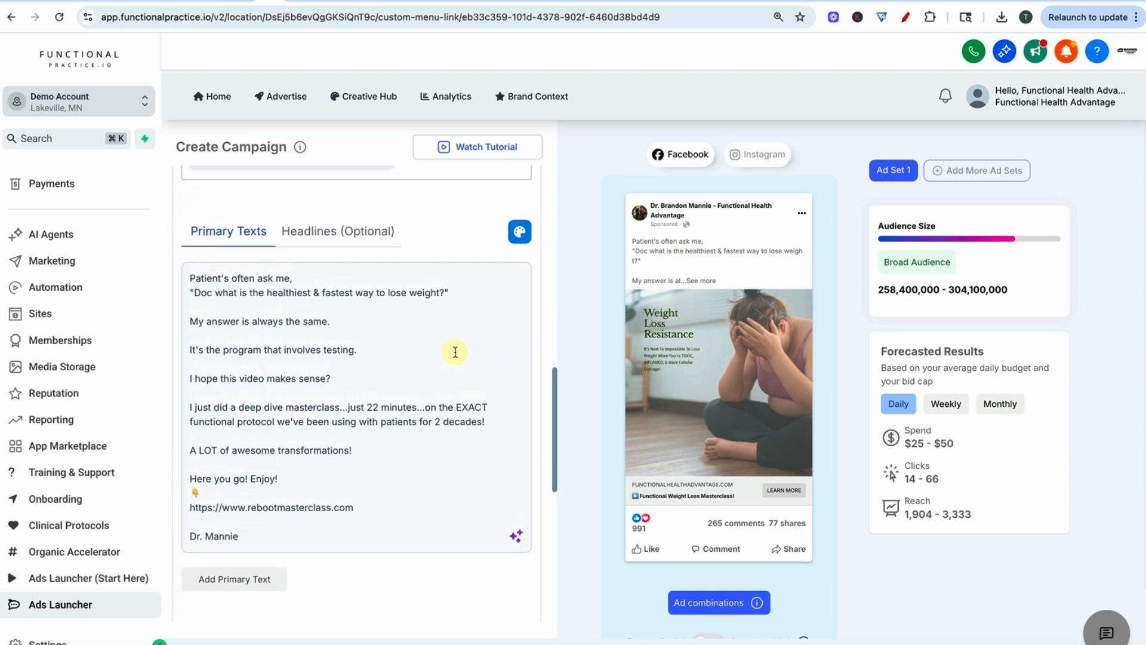
{"action": "scroll", "coordinate": [440, 430], "scroll_direction": "down", "scroll_amount": 1}
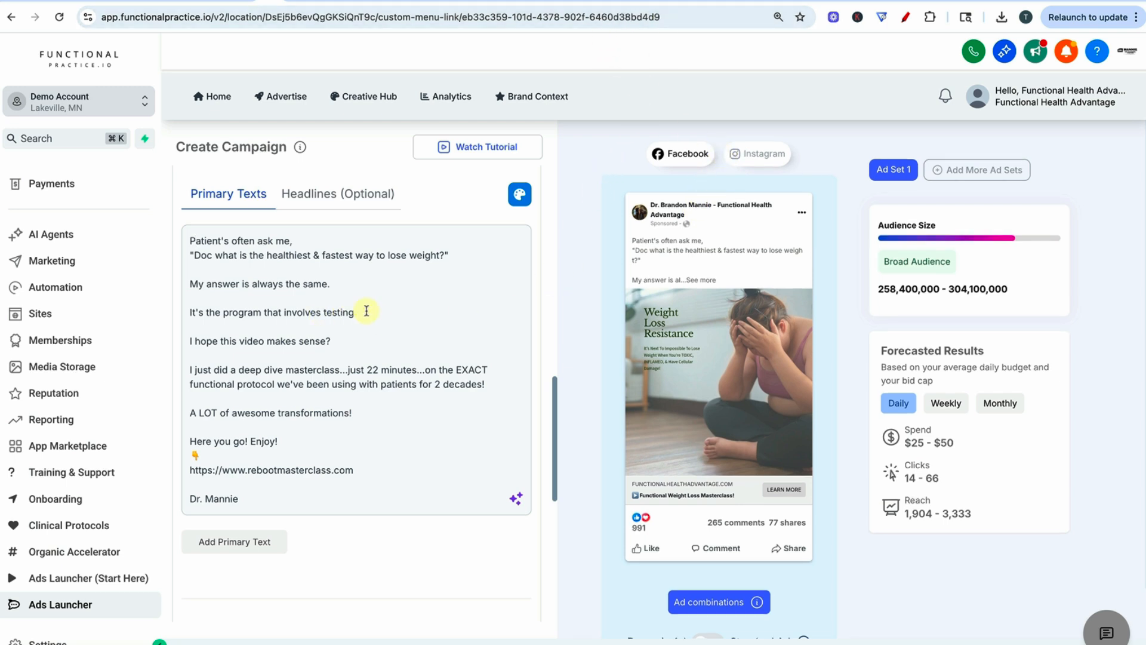
{"action": "scroll", "coordinate": [367, 311], "scroll_direction": "down", "scroll_amount": 3}
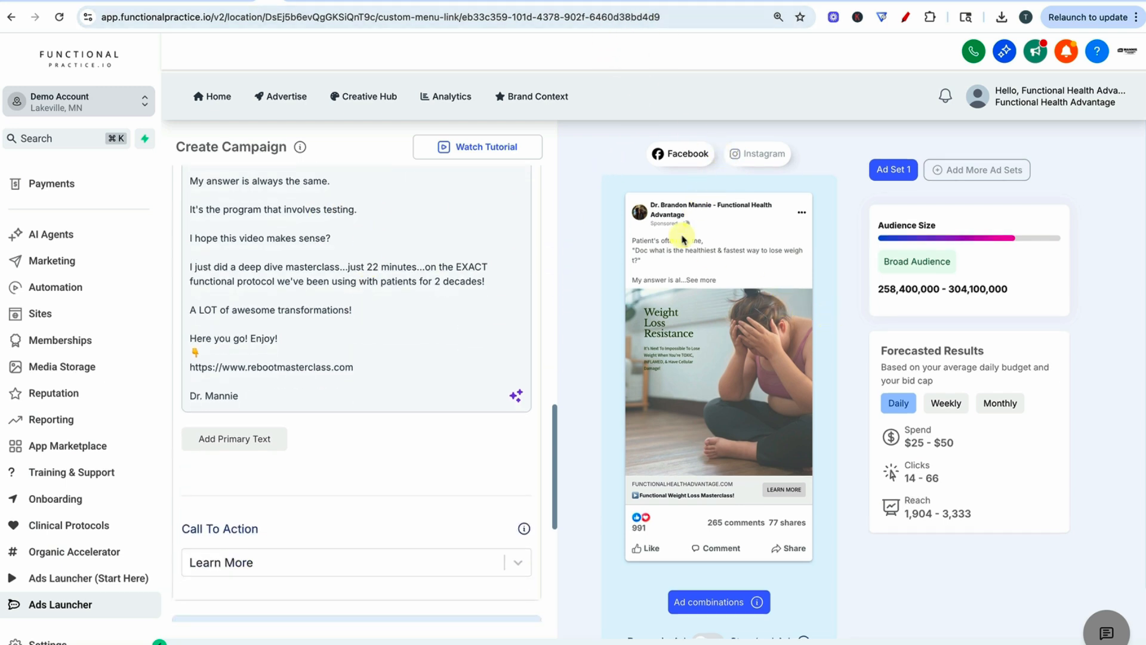
- View the ad combinations preview for feeds and close it
{"action": "scroll", "coordinate": [839, 369], "scroll_direction": "down", "scroll_amount": 1}
{"action": "left_click", "coordinate": [717, 549]}
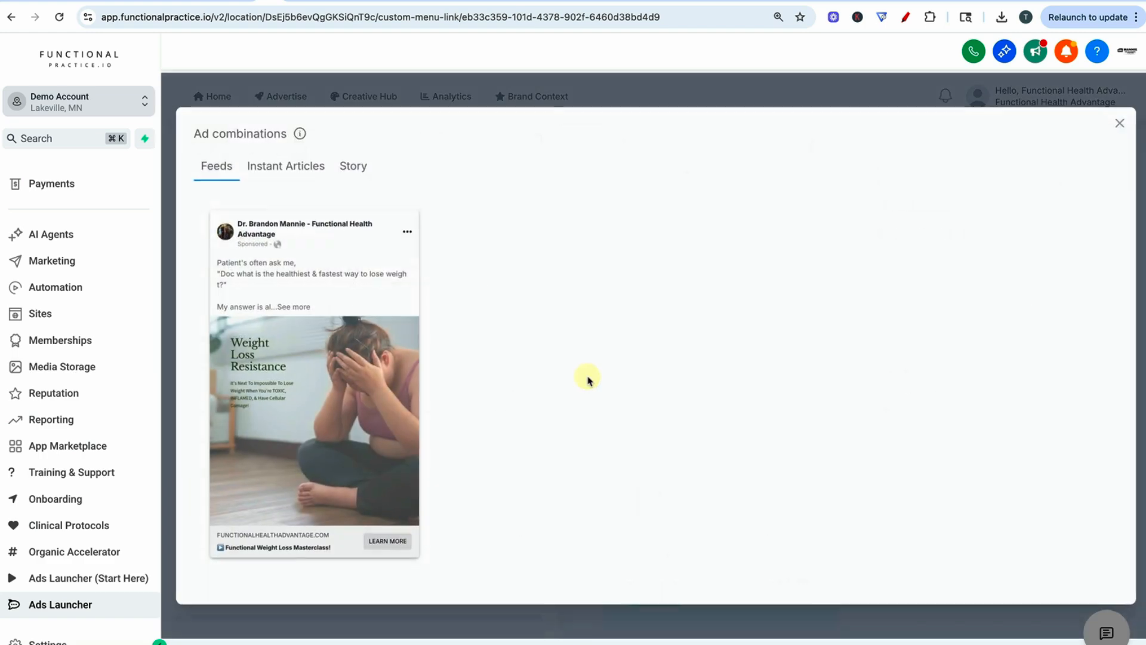
{"action": "left_click", "coordinate": [1120, 123]}
- Open the campaign's targeting settings for editing and limit the audience's gender to Female
{"action": "scroll", "coordinate": [348, 330], "scroll_direction": "down", "scroll_amount": 2}
{"action": "scroll", "coordinate": [239, 430], "scroll_direction": "down", "scroll_amount": 2}
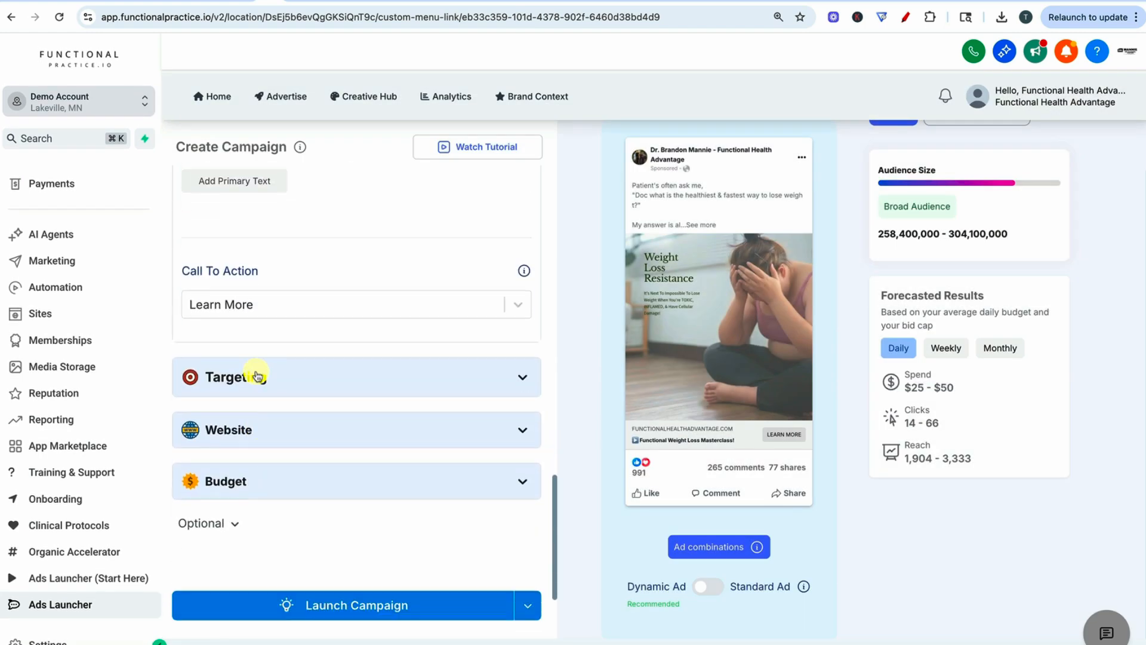
{"action": "left_click", "coordinate": [255, 376]}
{"action": "scroll", "coordinate": [234, 359], "scroll_direction": "down", "scroll_amount": 2}
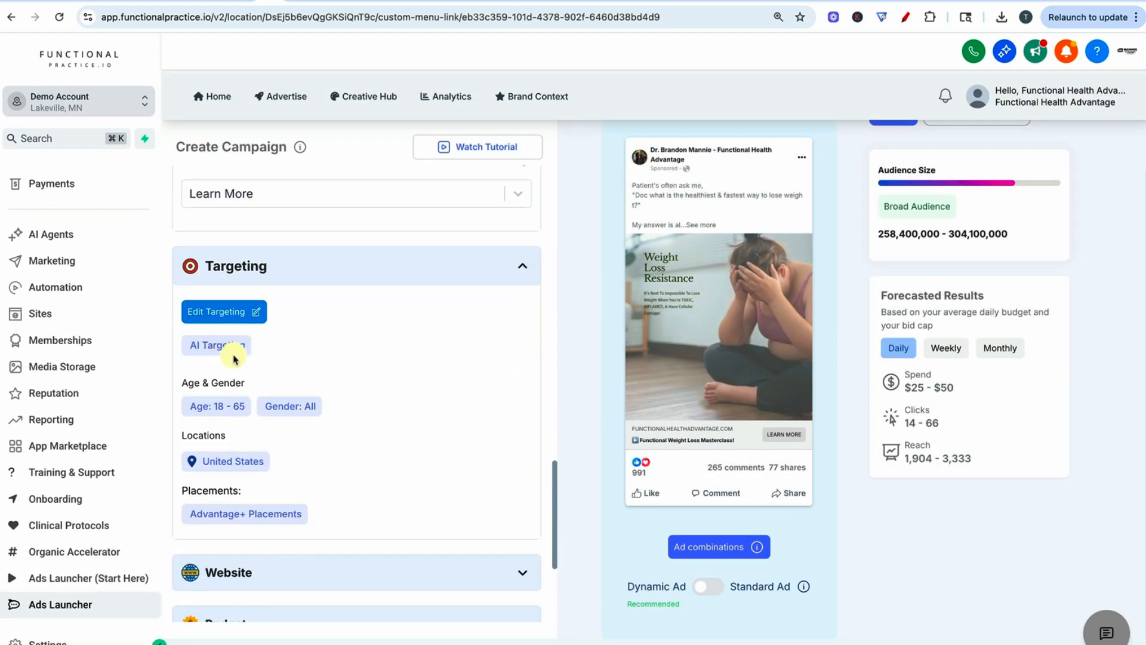
{"action": "left_click", "coordinate": [221, 416]}
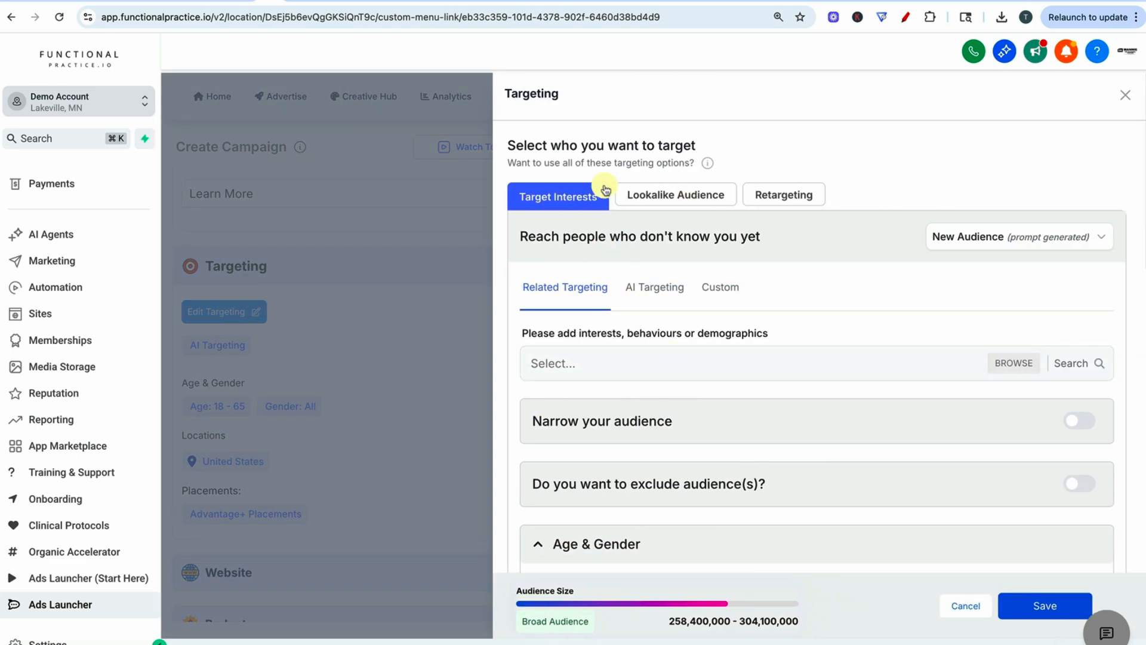
{"action": "scroll", "coordinate": [687, 334], "scroll_direction": "down", "scroll_amount": 4}
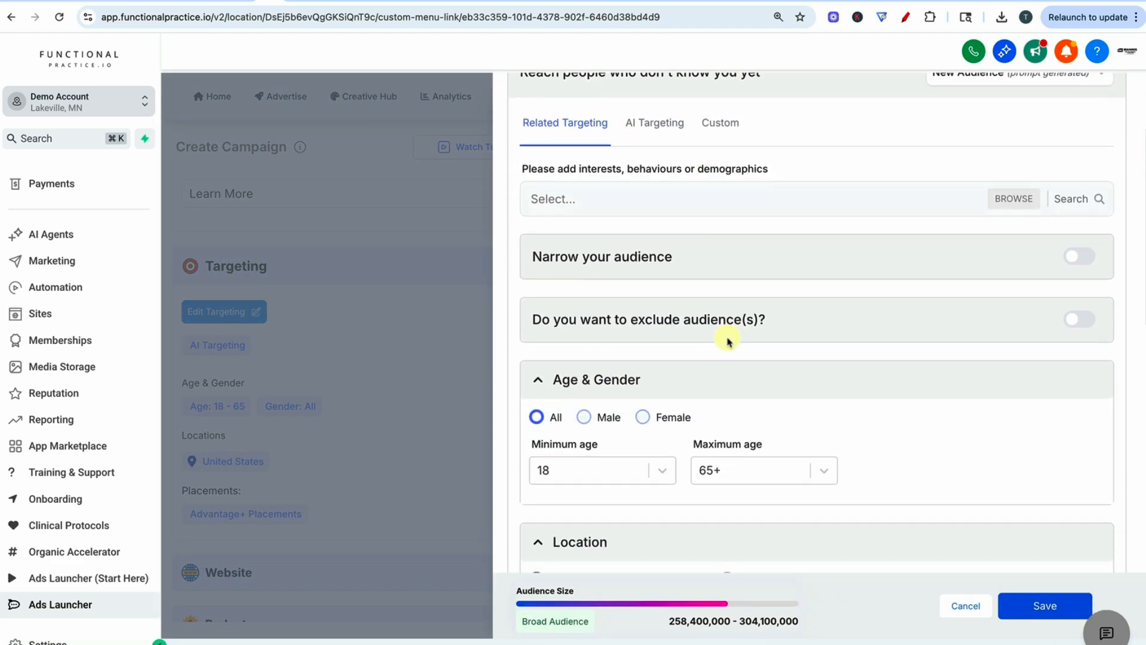
{"action": "left_click", "coordinate": [642, 328]}
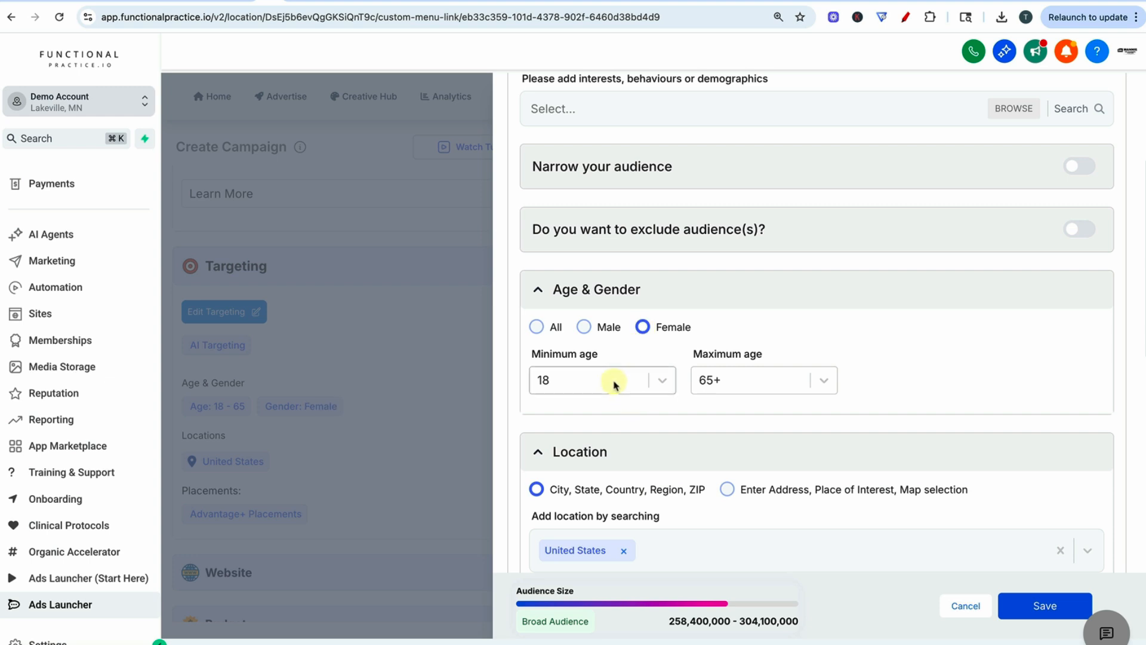
- Set the target audience's minimum age to 35 and maximum age to 55
{"action": "left_click", "coordinate": [614, 380]}
{"action": "scroll", "coordinate": [614, 472], "scroll_direction": "down", "scroll_amount": 8}
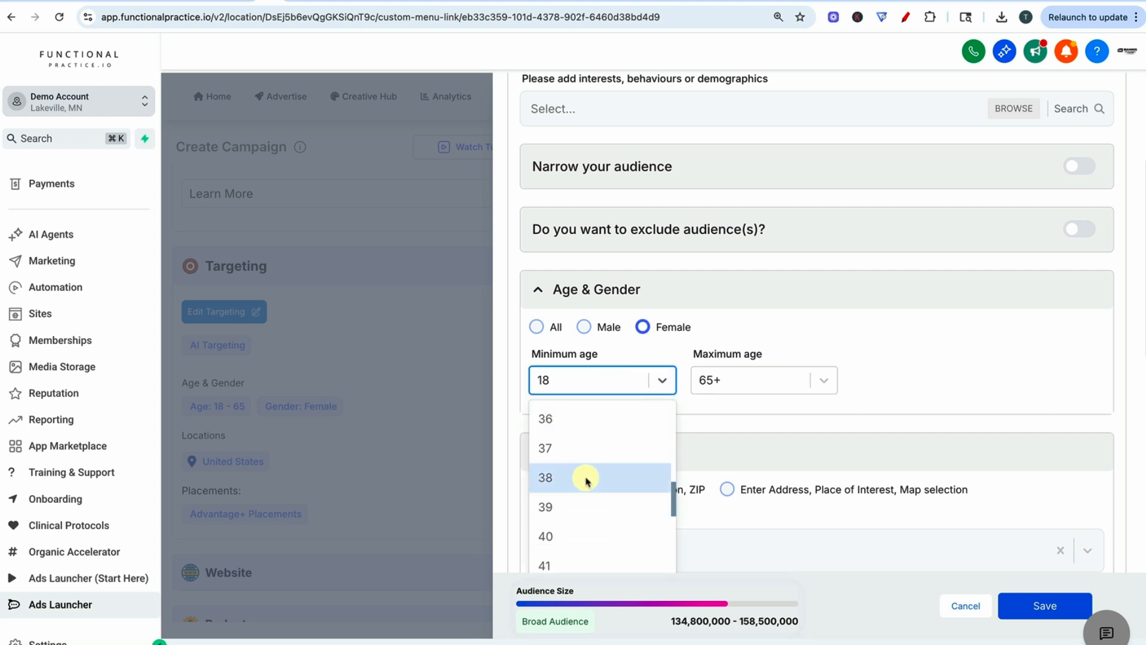
{"action": "scroll", "coordinate": [588, 418], "scroll_direction": "up", "scroll_amount": 1}
{"action": "left_click", "coordinate": [588, 416]}
{"action": "left_click", "coordinate": [695, 388]}
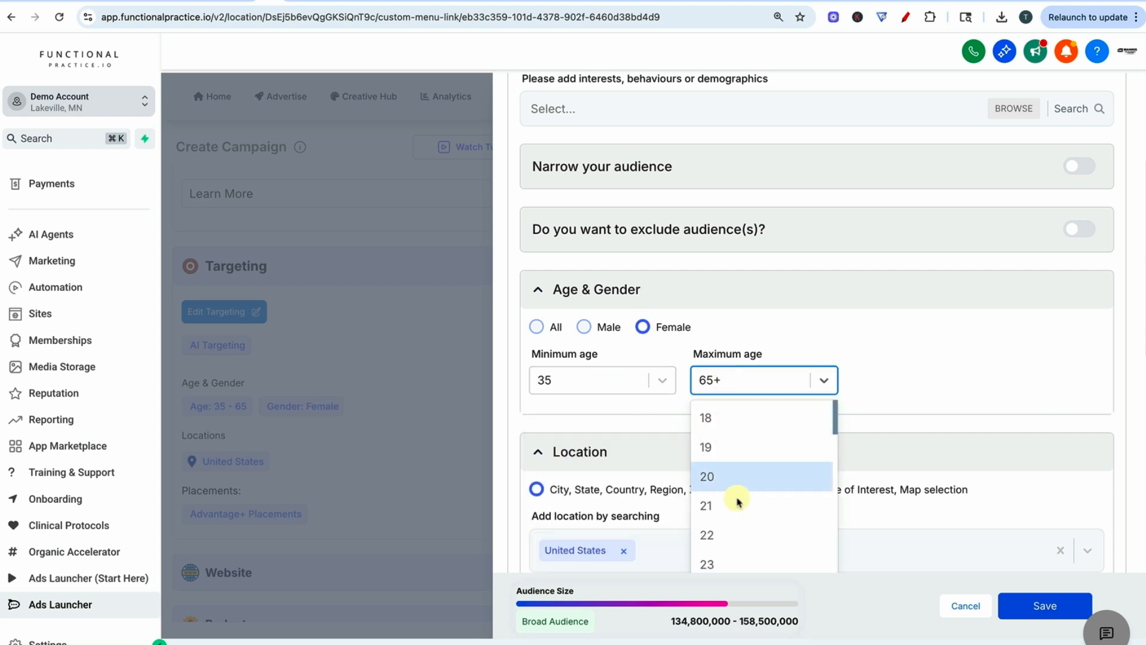
{"action": "scroll", "coordinate": [754, 502], "scroll_direction": "down", "scroll_amount": 8}
{"action": "scroll", "coordinate": [755, 502], "scroll_direction": "down", "scroll_amount": 5}
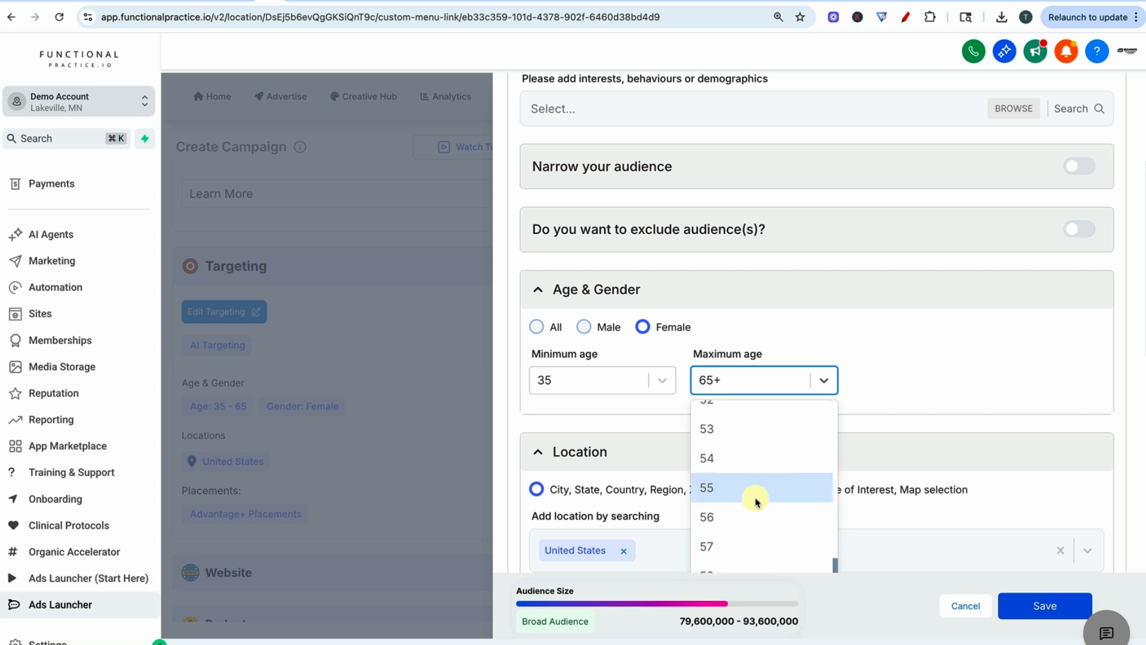
{"action": "left_click", "coordinate": [757, 500]}
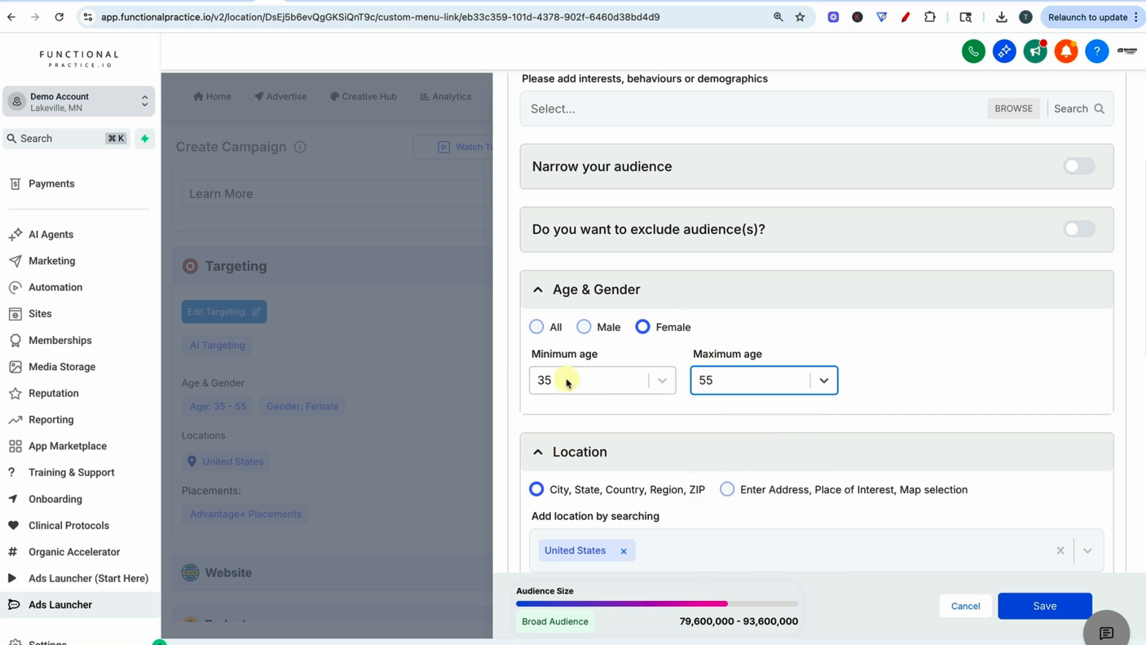
- Review the location, language, device and placement settings, and close the targeting editor
{"action": "scroll", "coordinate": [678, 366], "scroll_direction": "down", "scroll_amount": 5}
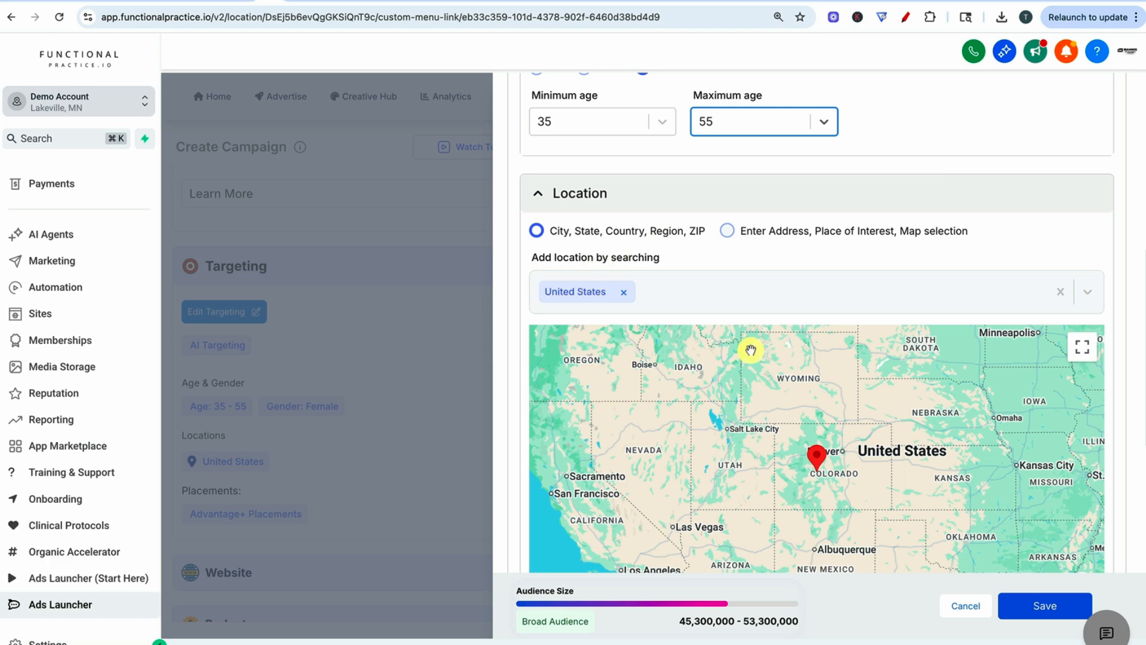
{"action": "scroll", "coordinate": [704, 478], "scroll_direction": "down", "scroll_amount": 8}
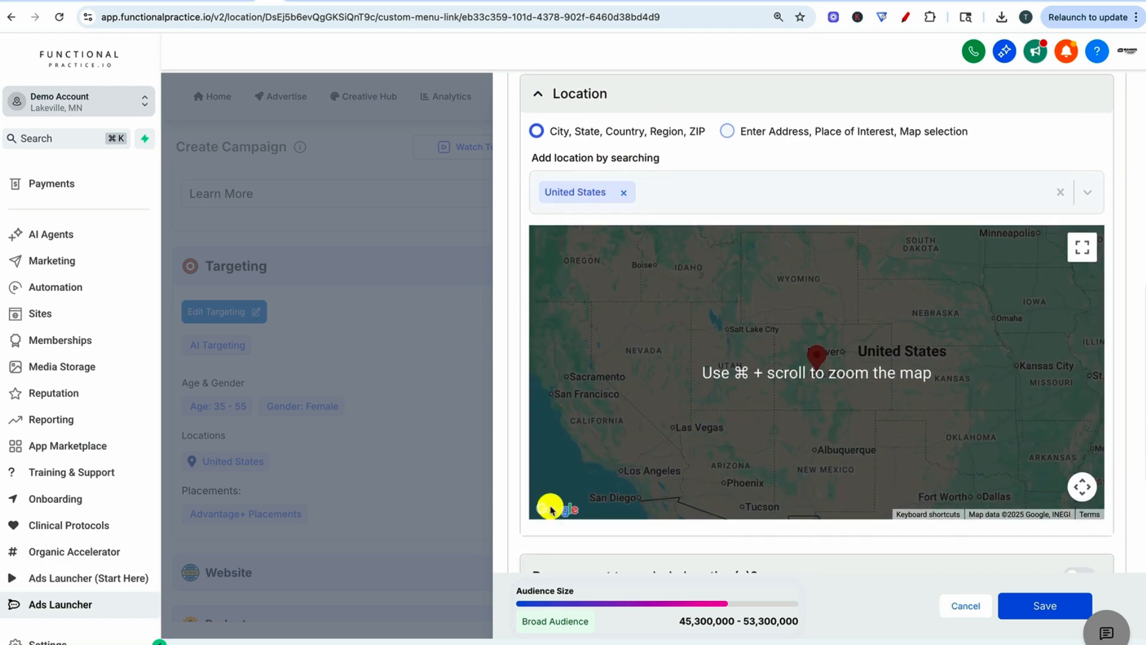
{"action": "scroll", "coordinate": [687, 466], "scroll_direction": "down", "scroll_amount": 1}
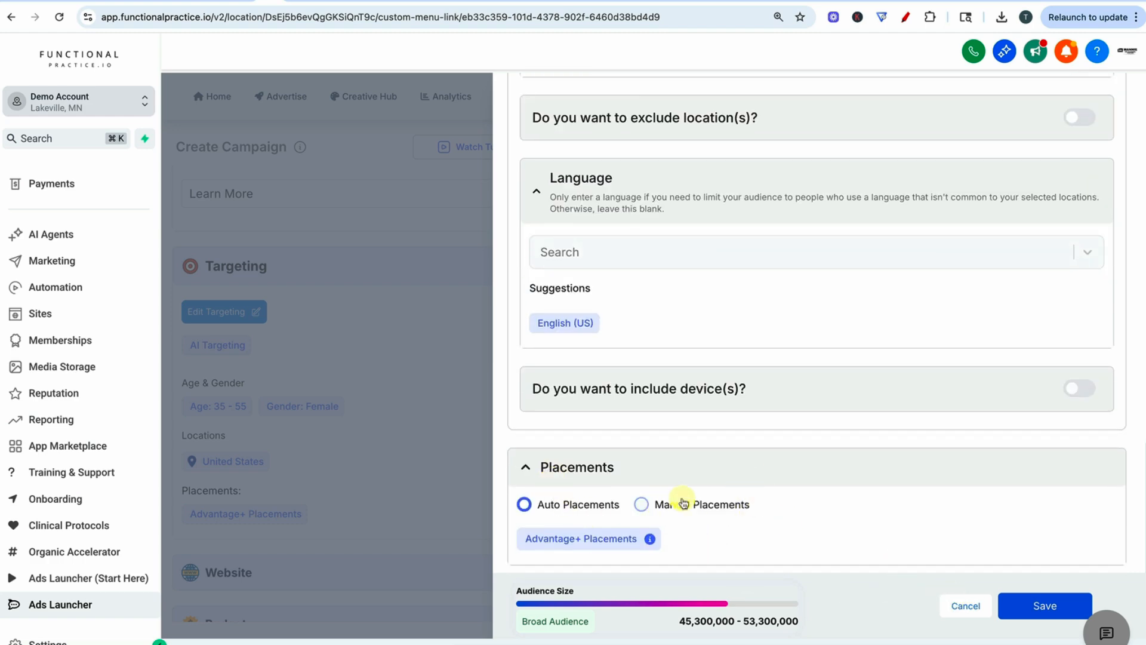
{"action": "left_click", "coordinate": [980, 607]}
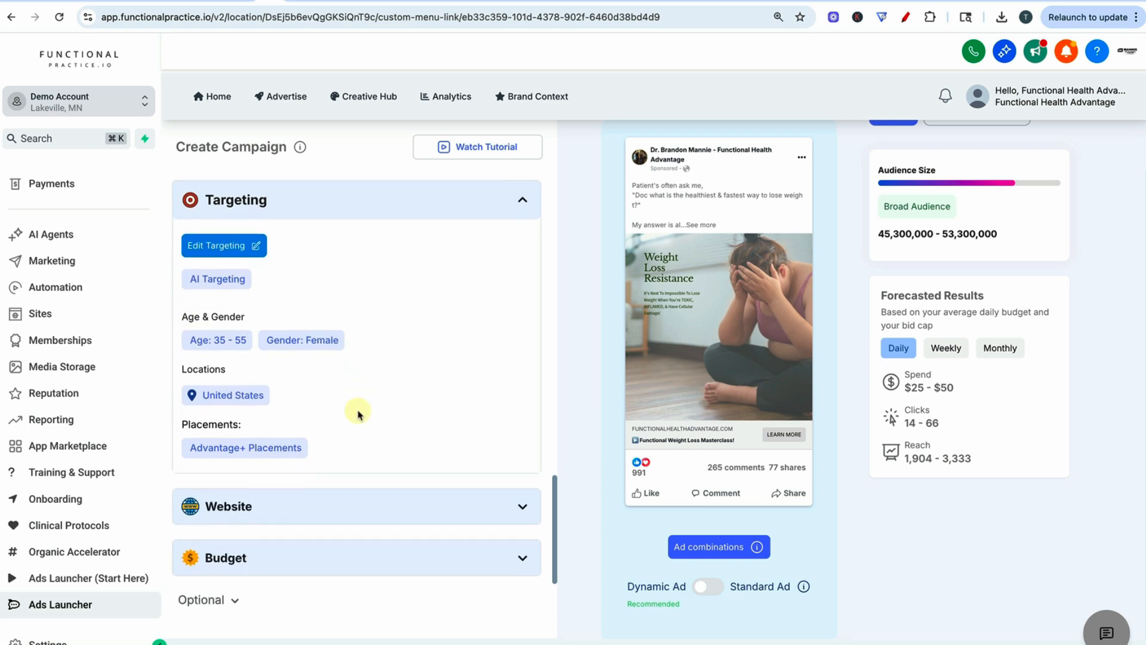
- Expand the campaign's Website section and switch to the Functional Weight Loss landing page in the browser
{"action": "scroll", "coordinate": [358, 413], "scroll_direction": "down", "scroll_amount": 1}
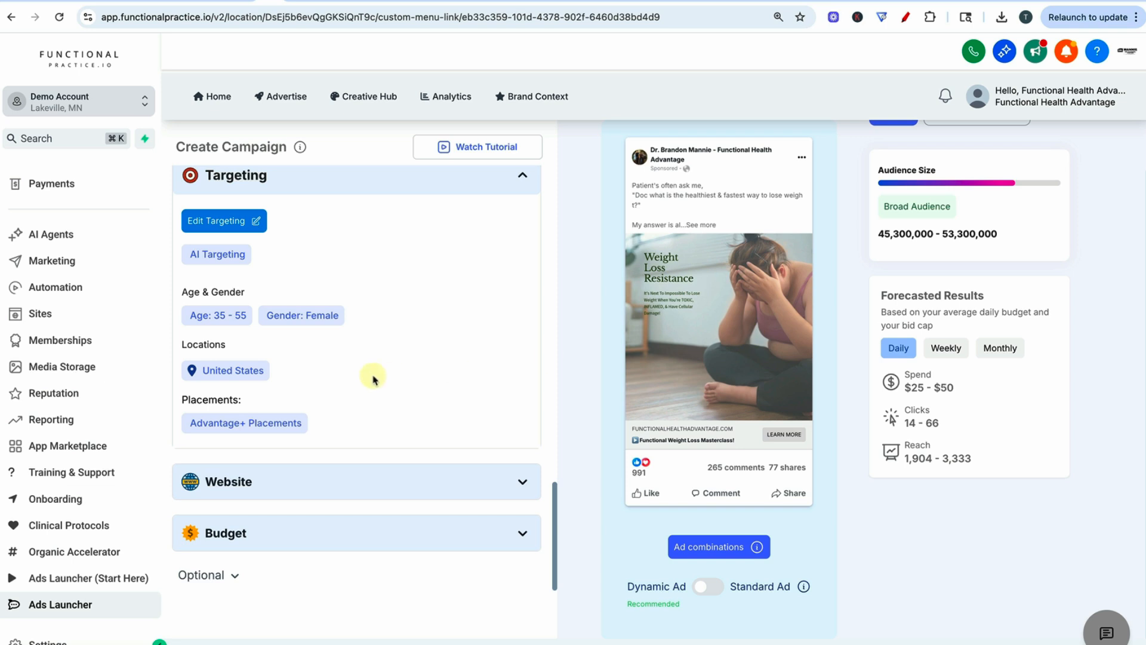
{"action": "scroll", "coordinate": [328, 404], "scroll_direction": "down", "scroll_amount": 3}
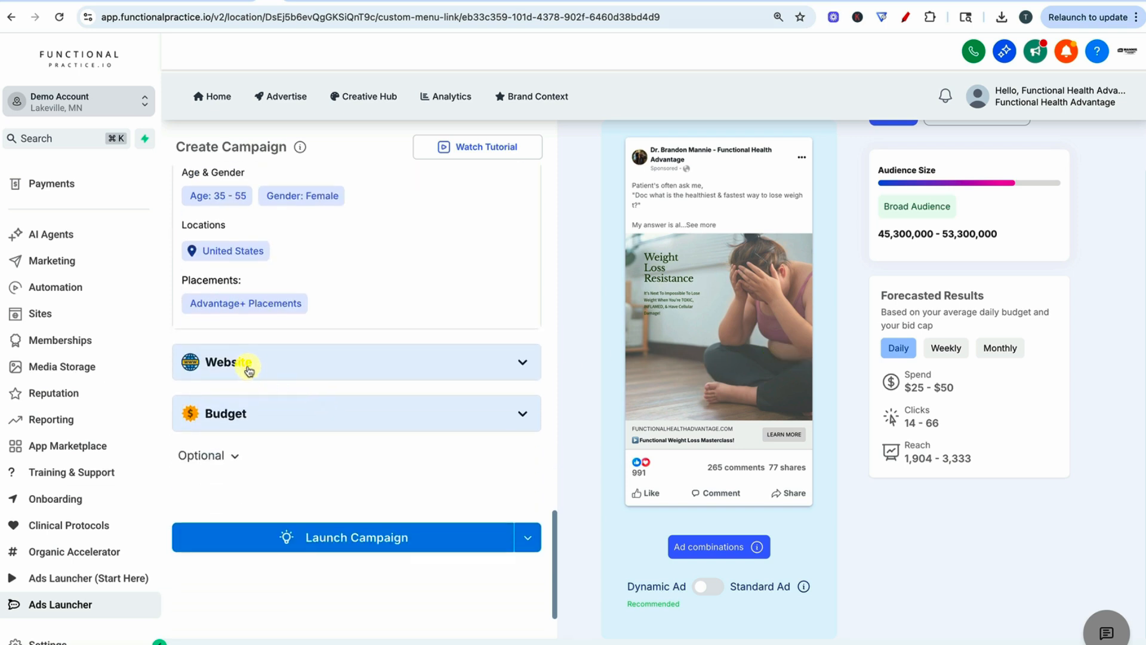
{"action": "left_click", "coordinate": [248, 364]}
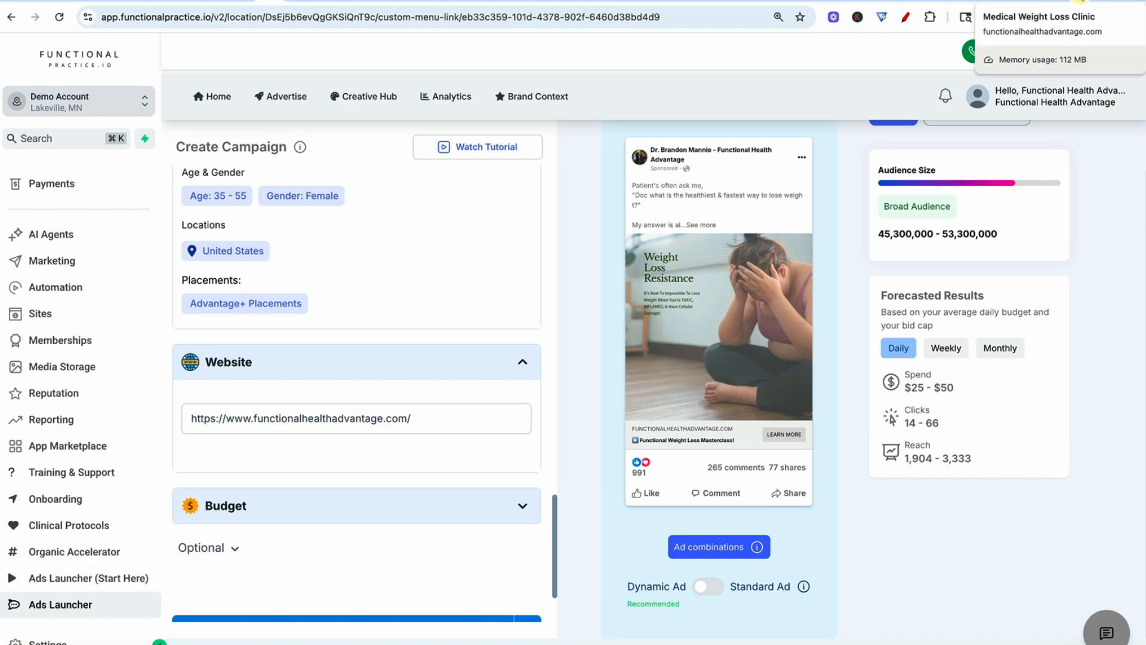
{"action": "left_click", "coordinate": [1080, 3]}
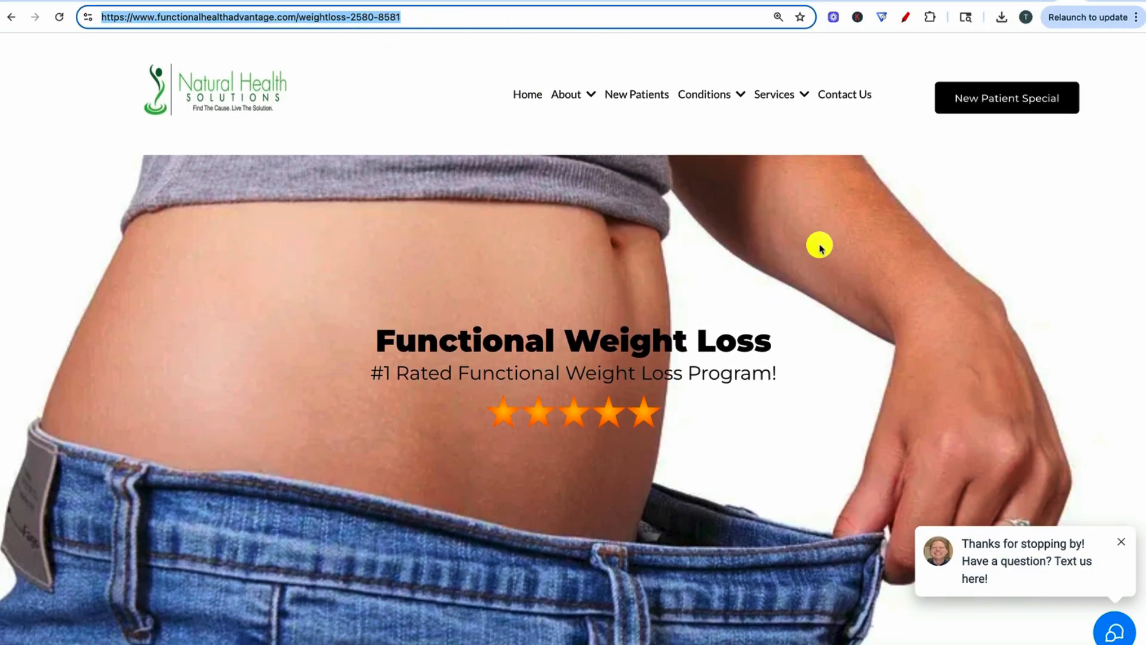
- Look over the Functional Weight Loss landing page and show the site's list of condition pages
{"action": "scroll", "coordinate": [818, 246], "scroll_direction": "down", "scroll_amount": 15}
{"action": "scroll", "coordinate": [856, 255], "scroll_direction": "up", "scroll_amount": 15}
{"action": "mouse_move", "coordinate": [729, 98]}
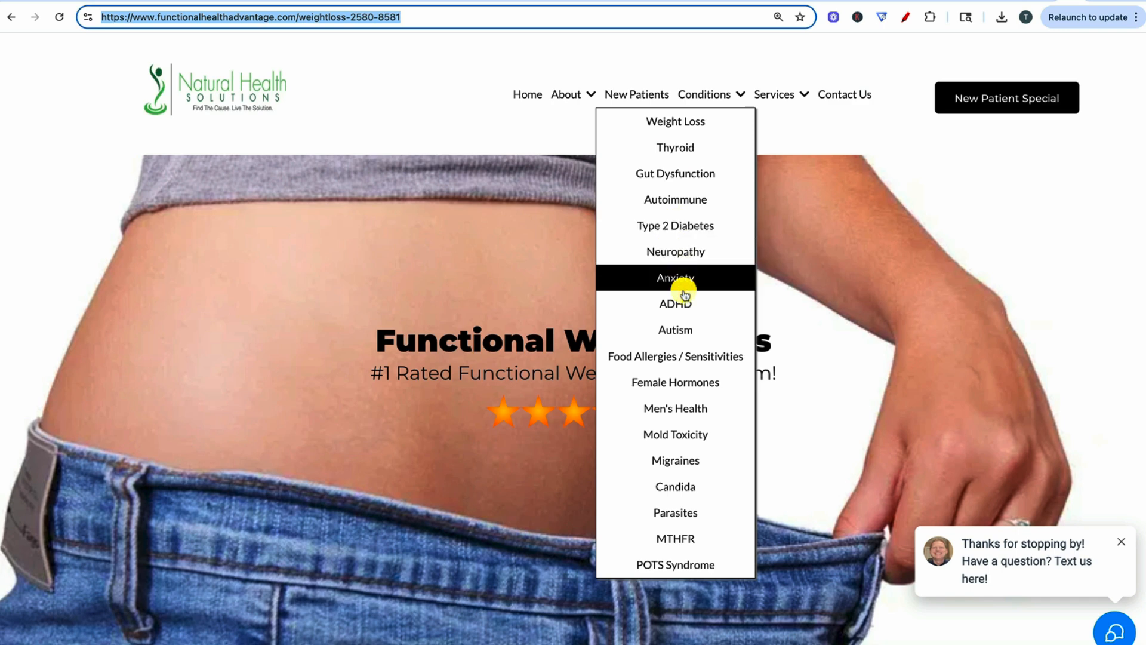
- Open the site's Autism condition page and look through its sections from top to bottom
{"action": "left_click", "coordinate": [682, 332]}
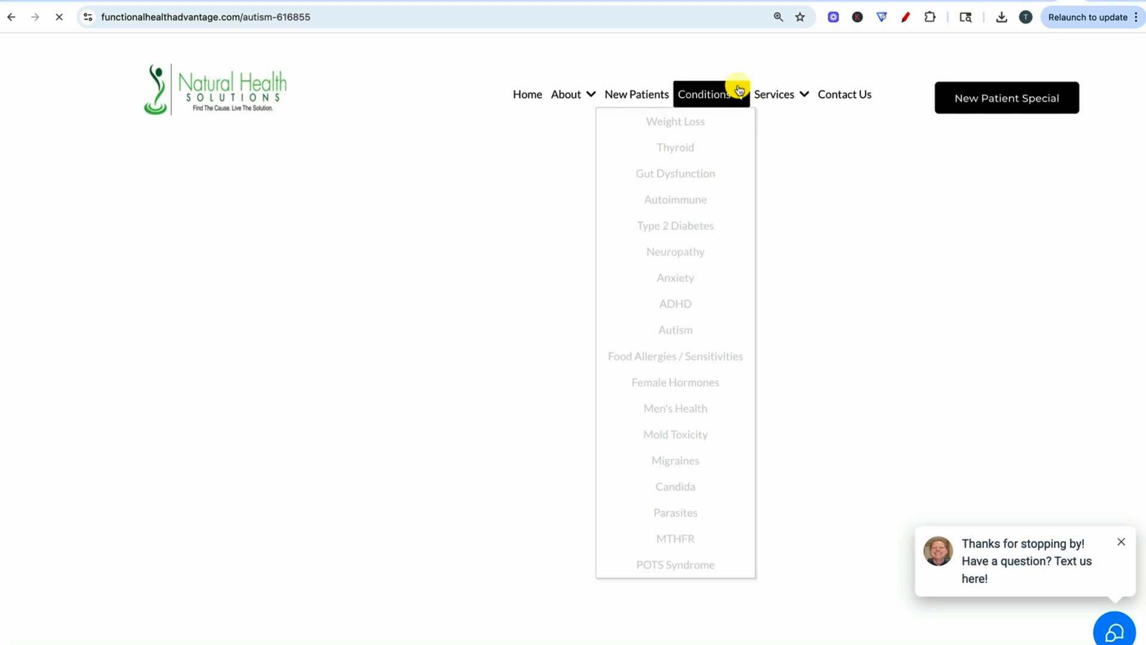
{"action": "scroll", "coordinate": [995, 298], "scroll_direction": "down", "scroll_amount": 2}
{"action": "scroll", "coordinate": [995, 296], "scroll_direction": "down", "scroll_amount": 15}
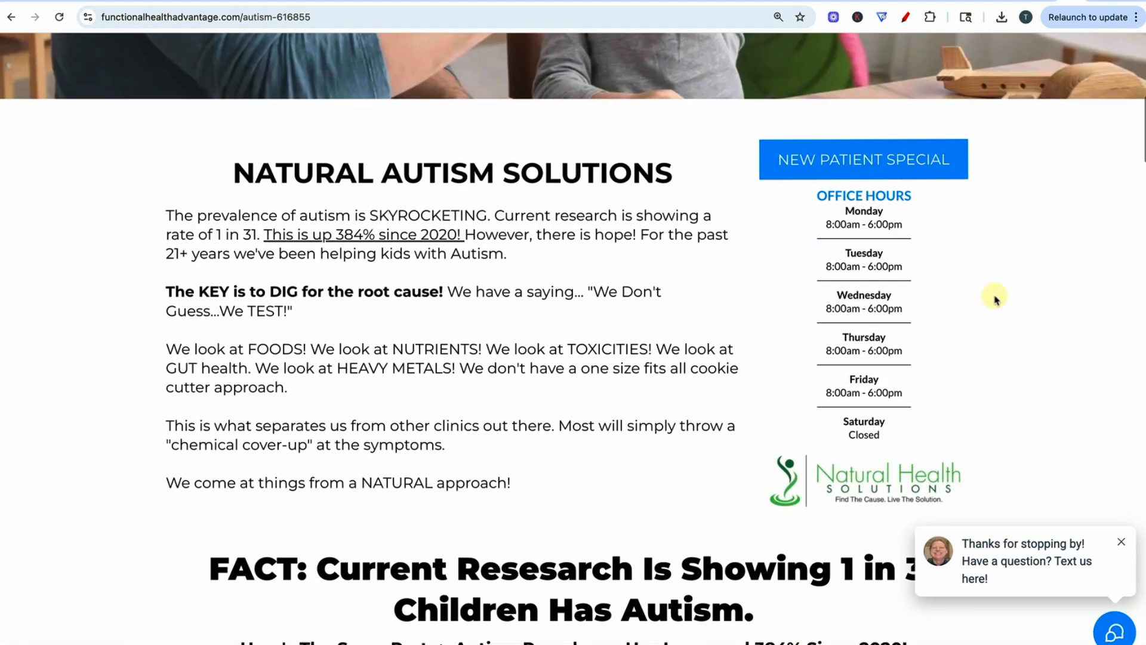
{"action": "scroll", "coordinate": [998, 300], "scroll_direction": "down", "scroll_amount": 20}
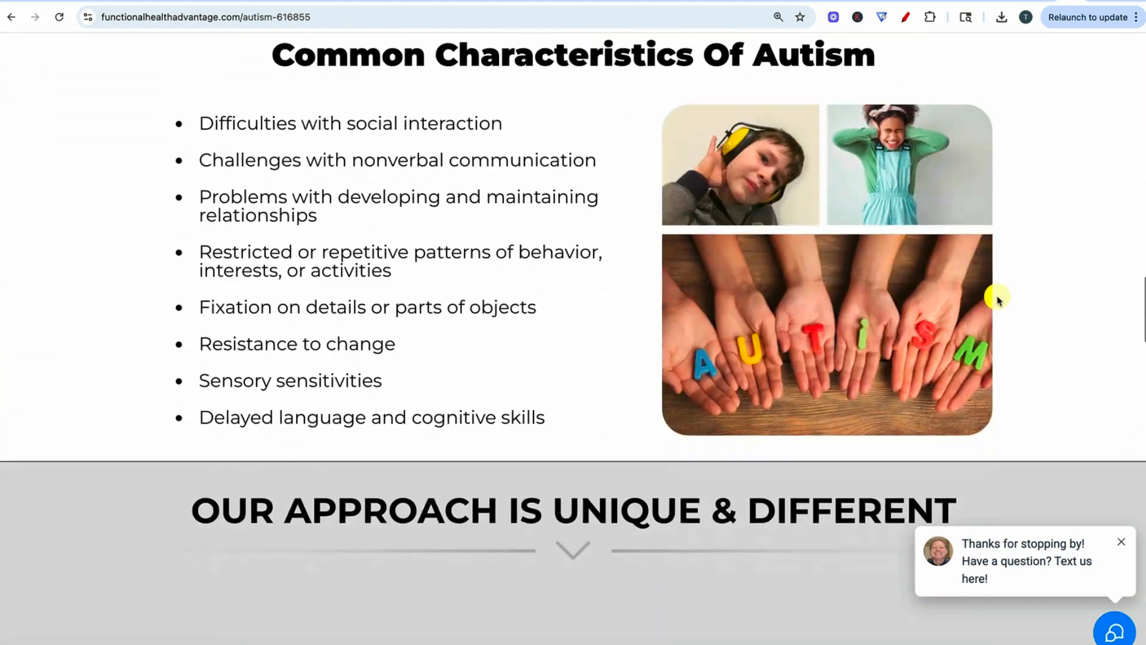
{"action": "scroll", "coordinate": [1022, 304], "scroll_direction": "down", "scroll_amount": 20}
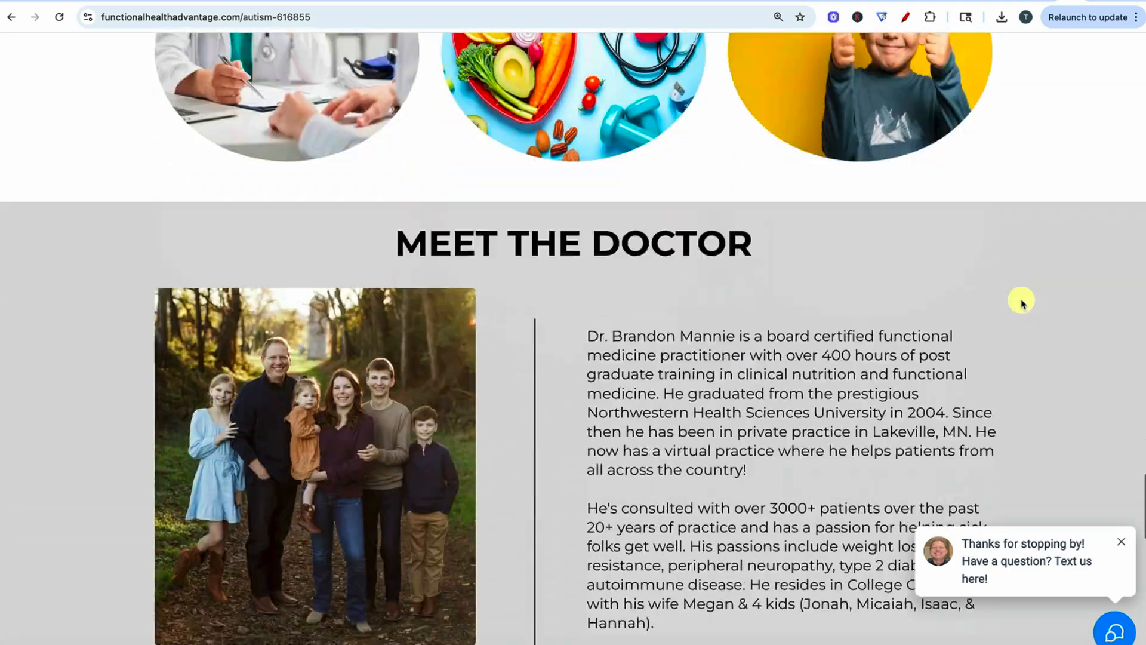
{"action": "scroll", "coordinate": [1001, 349], "scroll_direction": "up", "scroll_amount": 20}
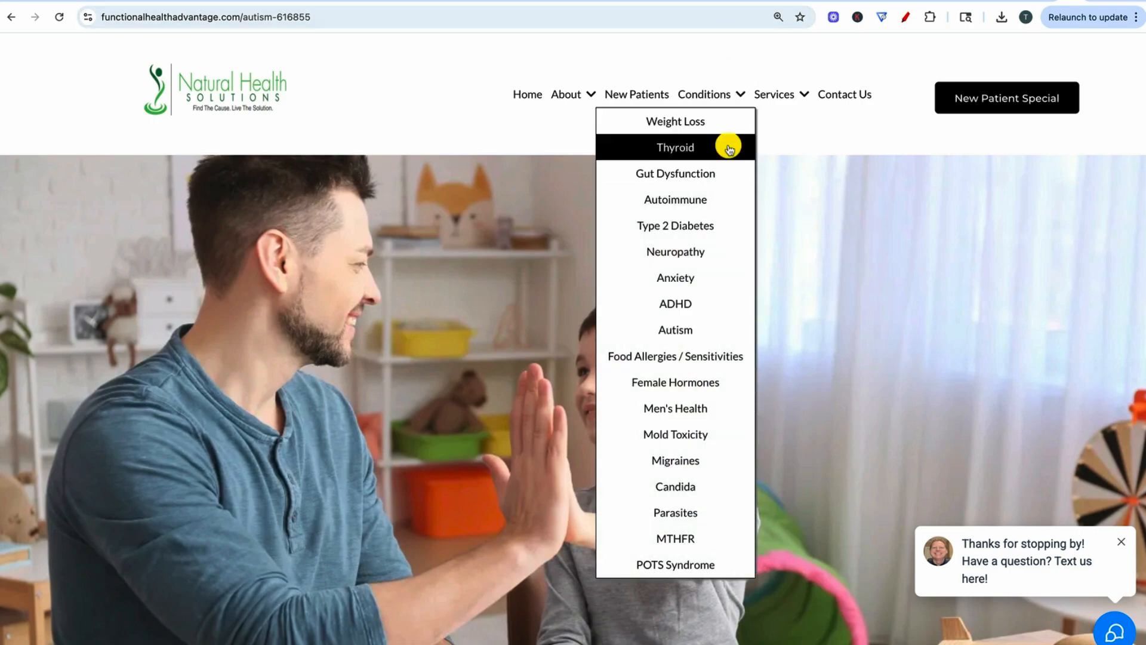
- Open the Weight Loss condition page and look through its program description, patient results and three-step plan
{"action": "left_click", "coordinate": [705, 124]}
{"action": "scroll", "coordinate": [752, 267], "scroll_direction": "down", "scroll_amount": 15}
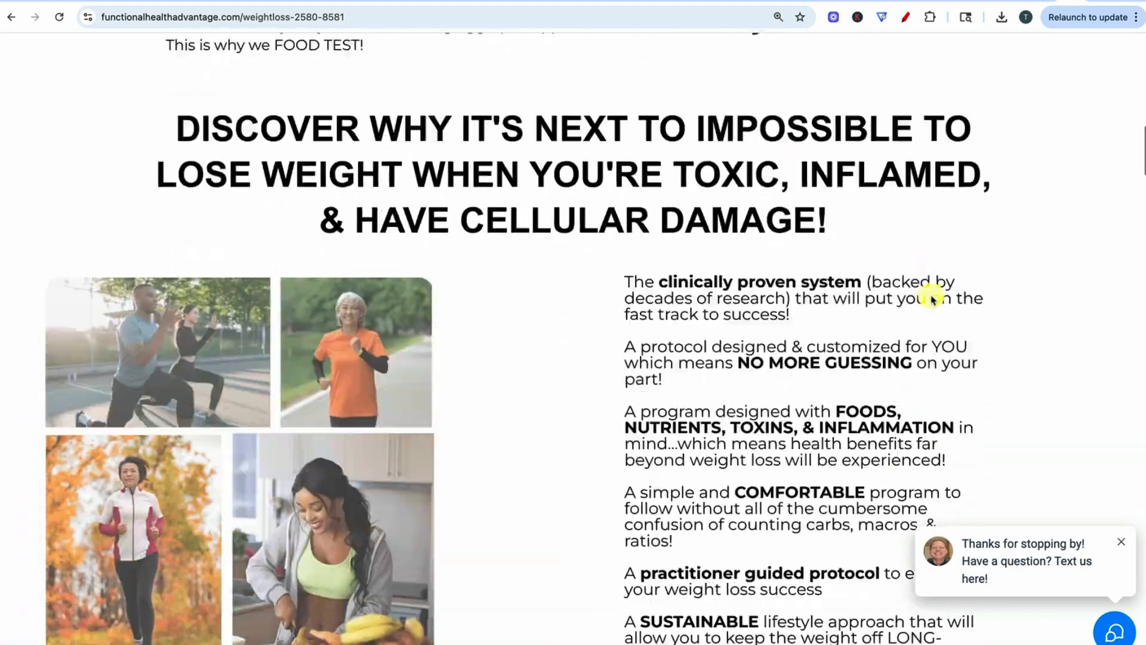
{"action": "scroll", "coordinate": [932, 299], "scroll_direction": "down", "scroll_amount": 20}
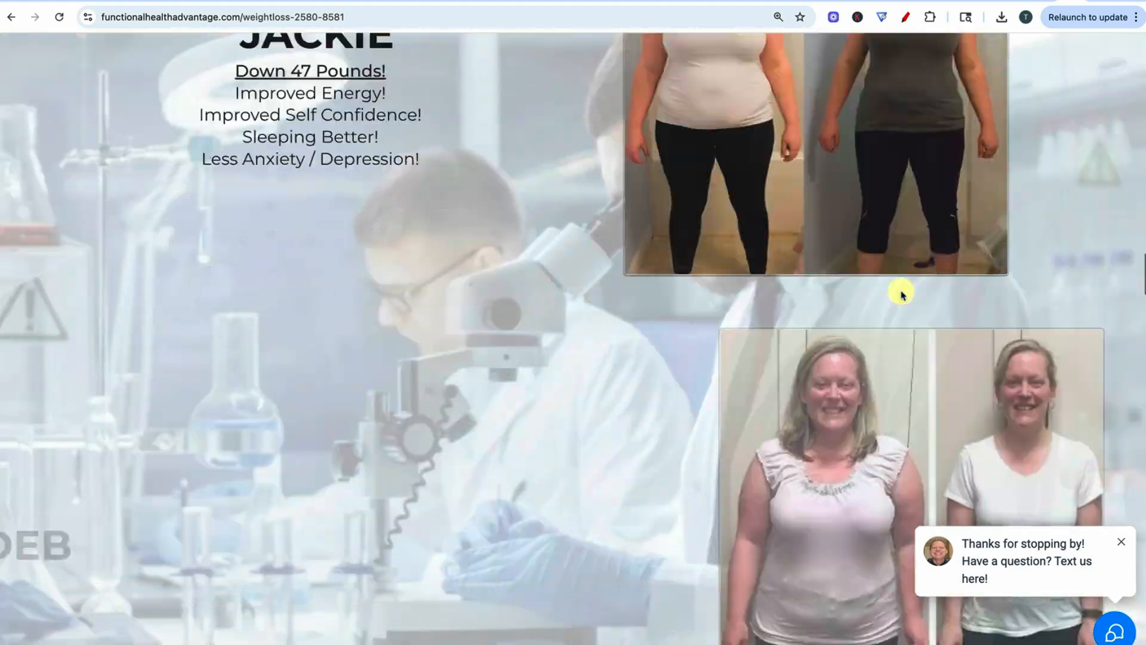
{"action": "scroll", "coordinate": [902, 292], "scroll_direction": "down", "scroll_amount": 20}
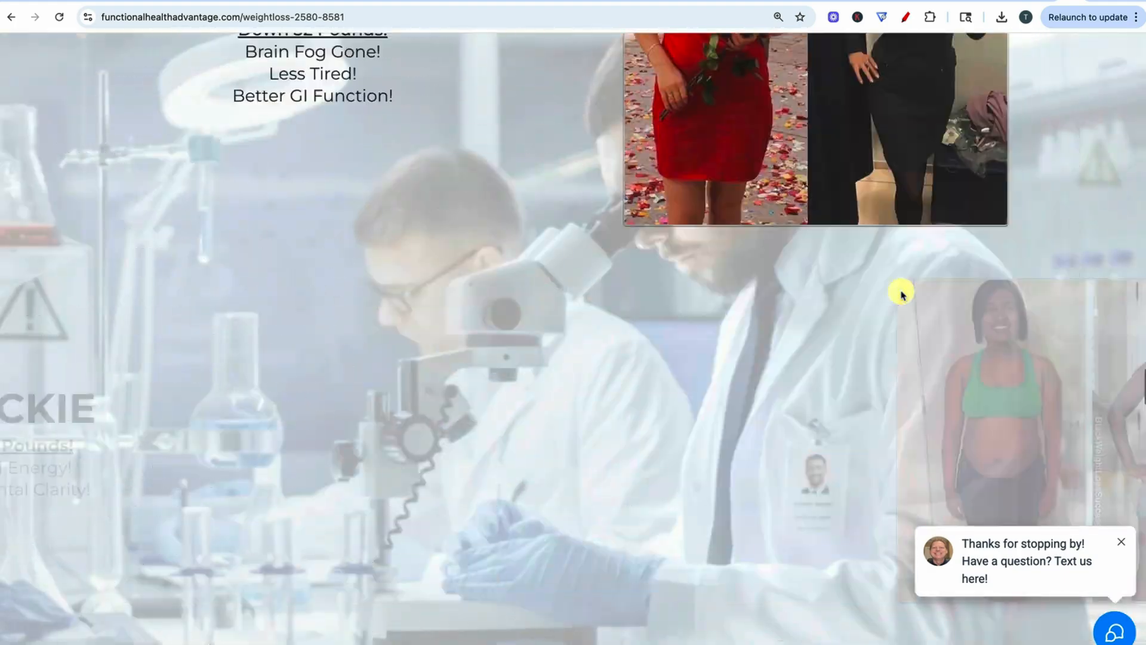
{"action": "scroll", "coordinate": [902, 292], "scroll_direction": "down", "scroll_amount": 20}
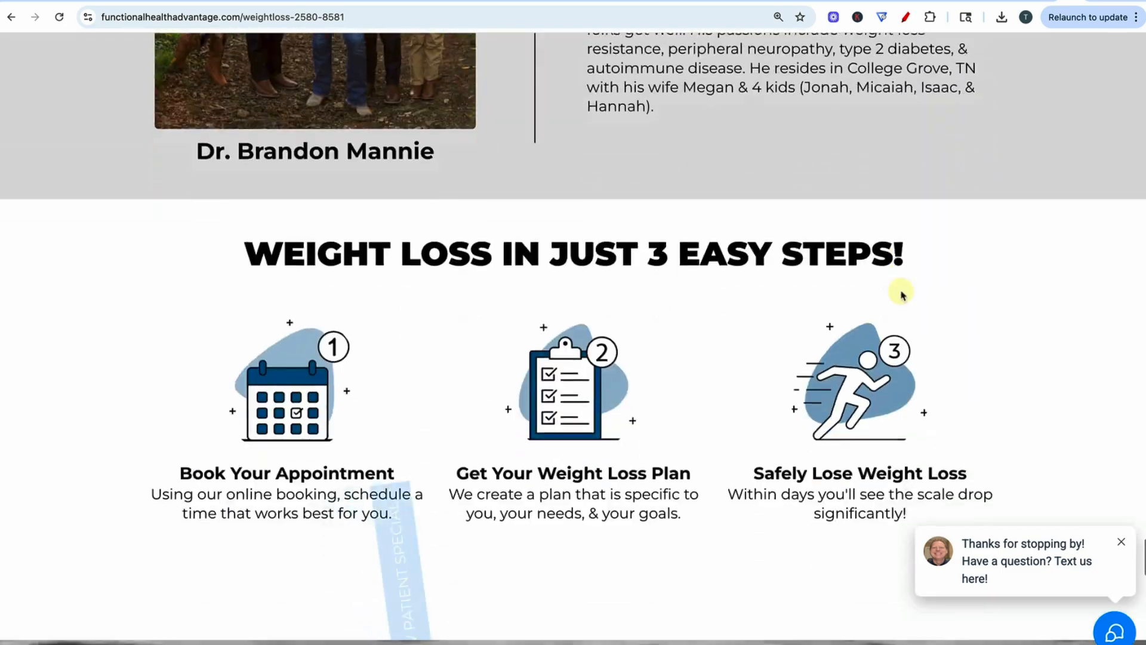
{"action": "scroll", "coordinate": [901, 295], "scroll_direction": "down", "scroll_amount": 10}
- Switch back to the Ads Launcher campaign and select the address in the Website section
{"action": "left_click", "coordinate": [271, 2]}
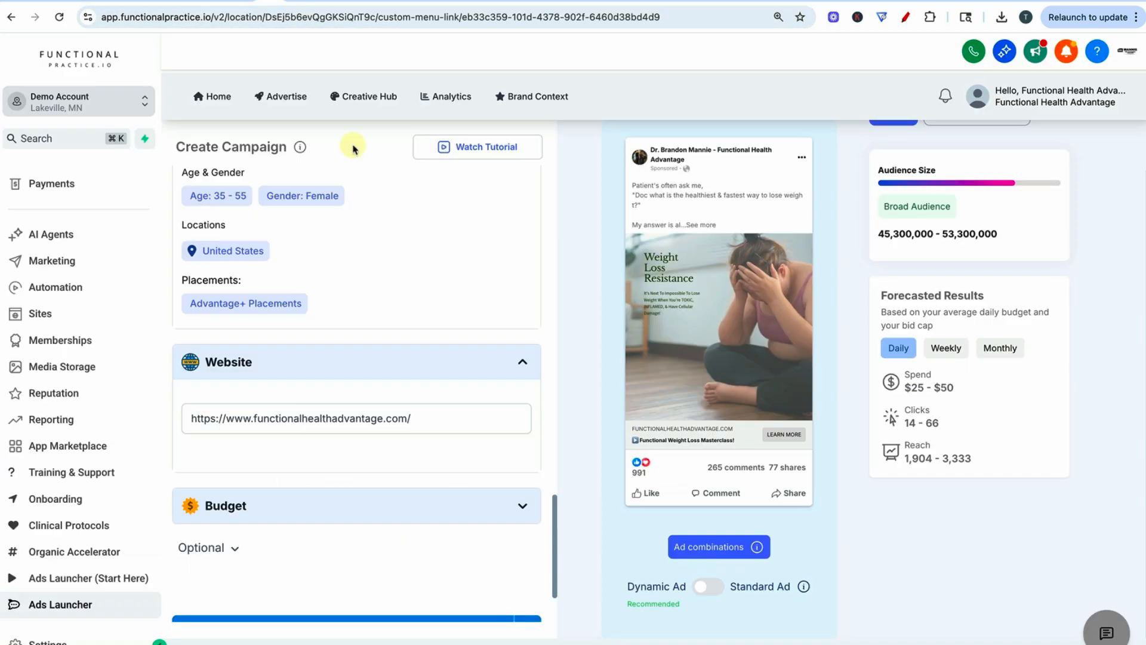
{"action": "triple_click", "coordinate": [255, 421]}
{"action": "scroll", "coordinate": [275, 418], "scroll_direction": "down", "scroll_amount": 2}
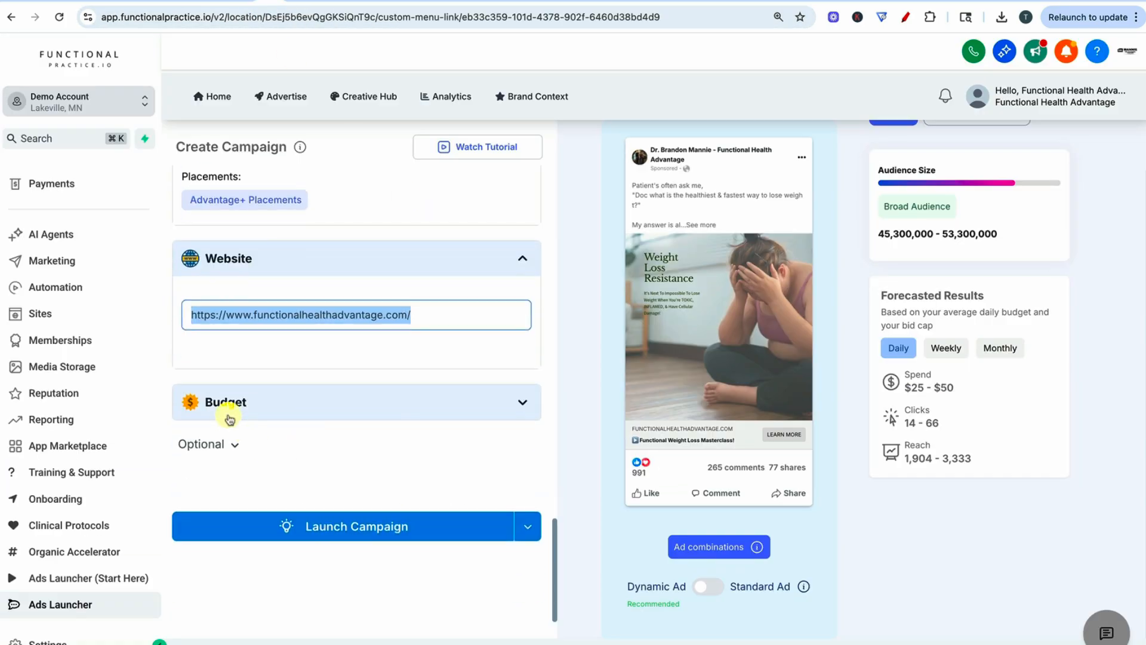
- Expand the campaign's Budget section and set the budget to 50 USD per day
{"action": "left_click", "coordinate": [217, 401]}
{"action": "scroll", "coordinate": [304, 425], "scroll_direction": "down", "scroll_amount": 1}
{"action": "double_click", "coordinate": [219, 359]}
{"action": "key", "text": "BackSpace"}
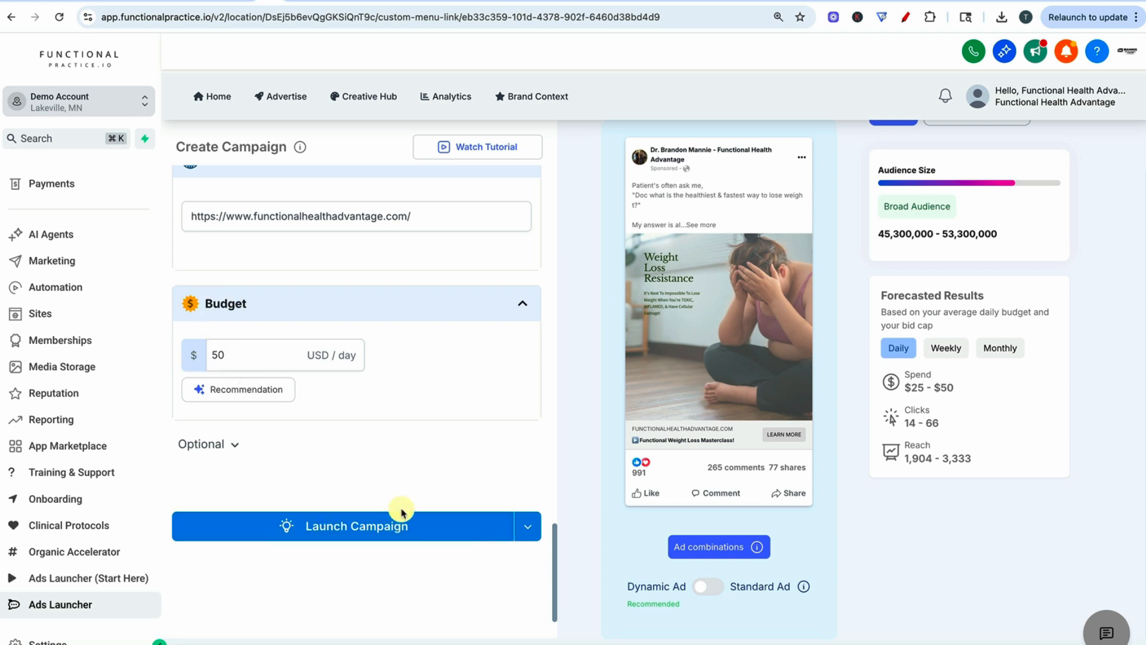
- Review the whole campaign setup, covering goal, creative, primary text, call to action, targeting, website, budget and the Facebook ad preview
{"action": "scroll", "coordinate": [518, 474], "scroll_direction": "up", "scroll_amount": 20}
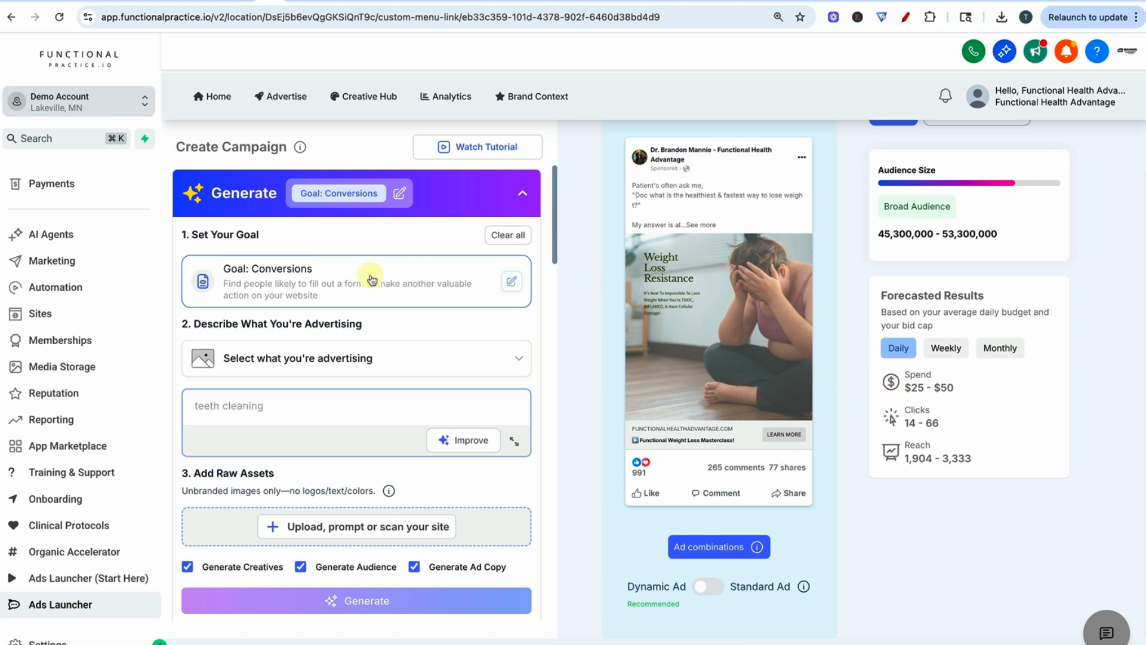
{"action": "scroll", "coordinate": [304, 269], "scroll_direction": "down", "scroll_amount": 5}
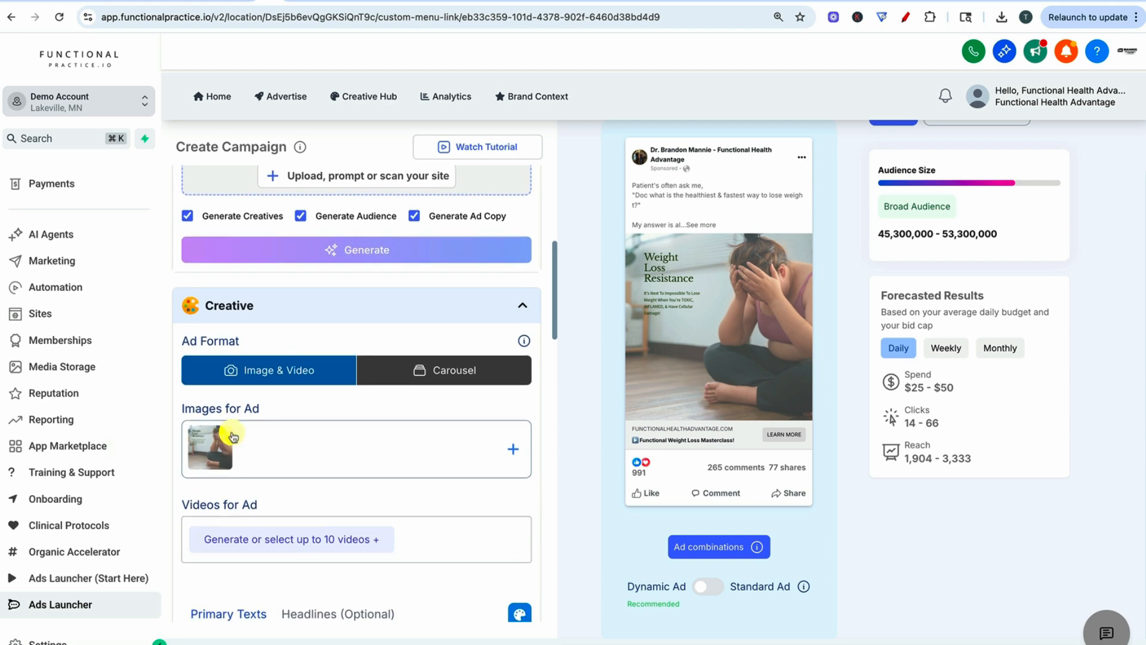
{"action": "scroll", "coordinate": [307, 519], "scroll_direction": "down", "scroll_amount": 8}
{"action": "scroll", "coordinate": [290, 323], "scroll_direction": "down", "scroll_amount": 1}
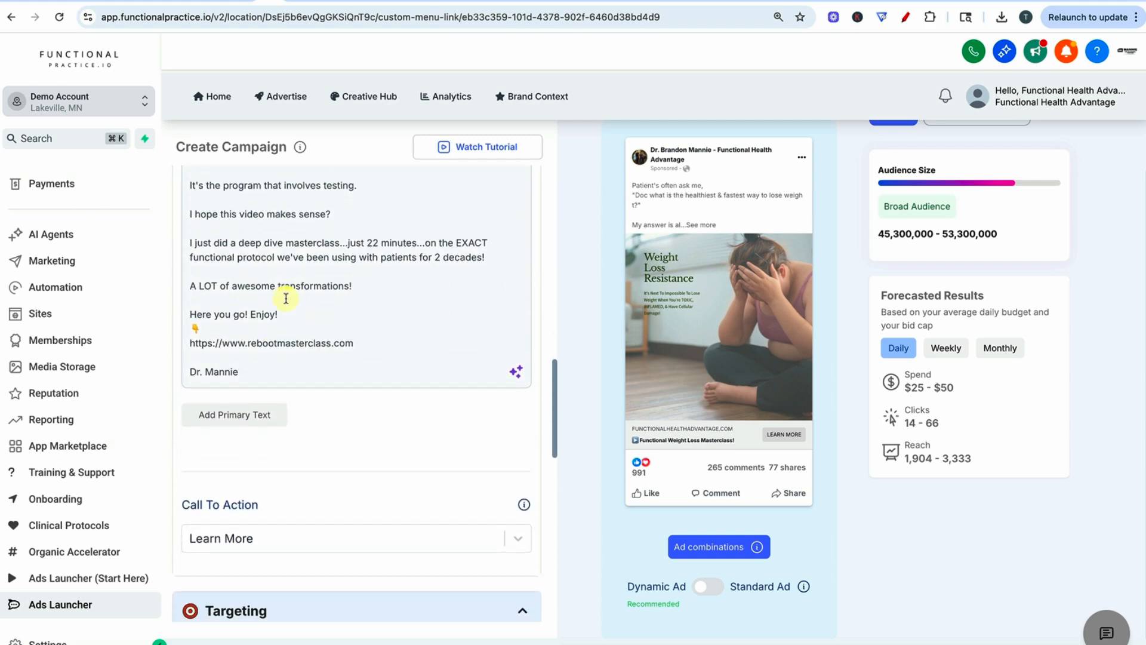
{"action": "scroll", "coordinate": [247, 363], "scroll_direction": "down", "scroll_amount": 4}
{"action": "scroll", "coordinate": [191, 361], "scroll_direction": "down", "scroll_amount": 3}
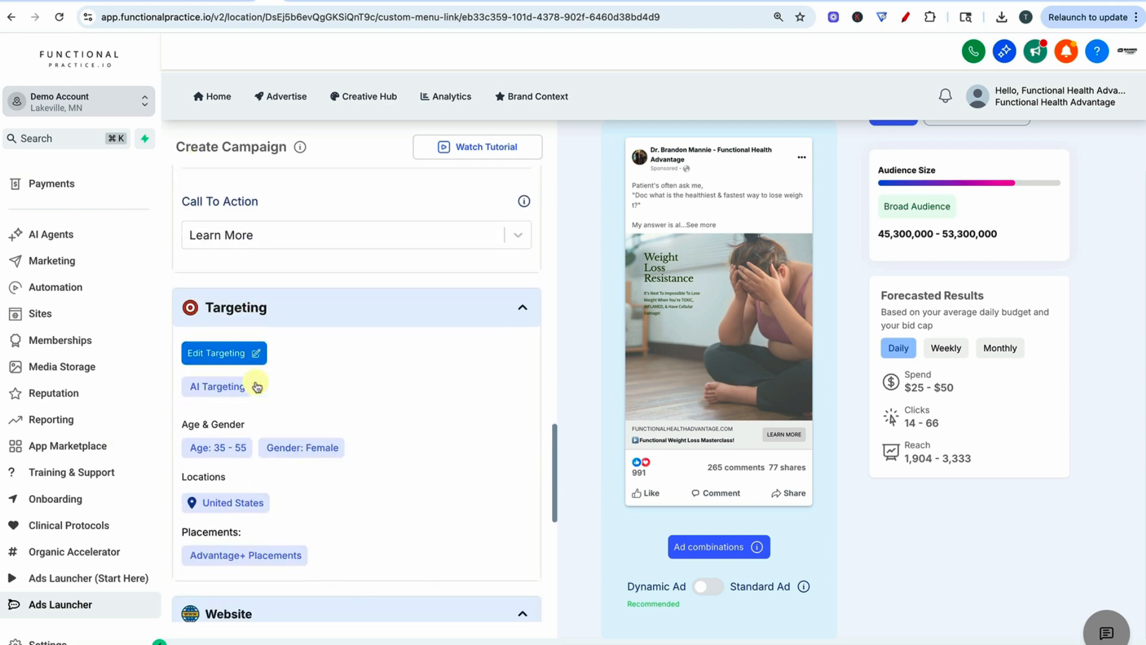
{"action": "scroll", "coordinate": [233, 409], "scroll_direction": "down", "scroll_amount": 3}
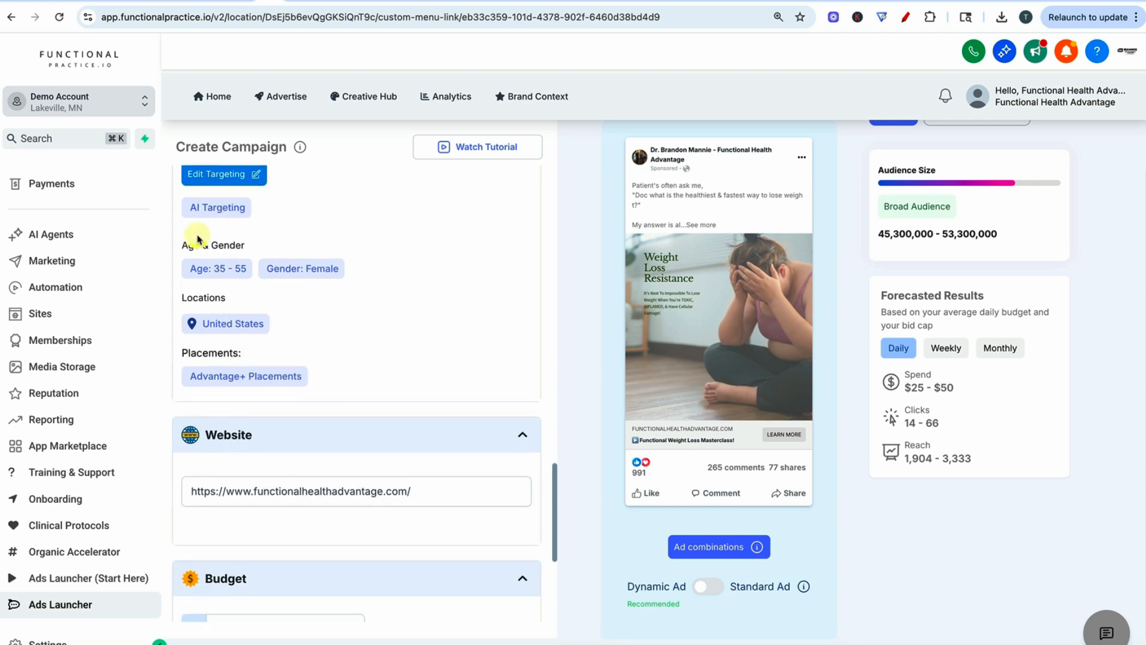
{"action": "scroll", "coordinate": [254, 445], "scroll_direction": "down", "scroll_amount": 4}
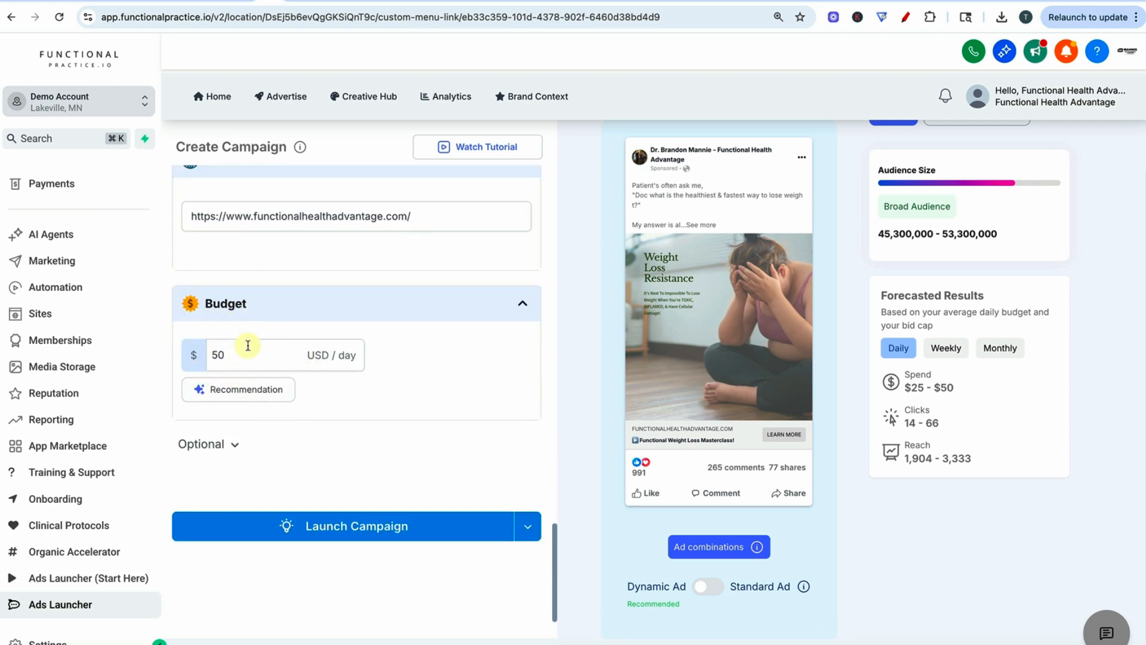
{"action": "scroll", "coordinate": [469, 394], "scroll_direction": "up", "scroll_amount": 8}
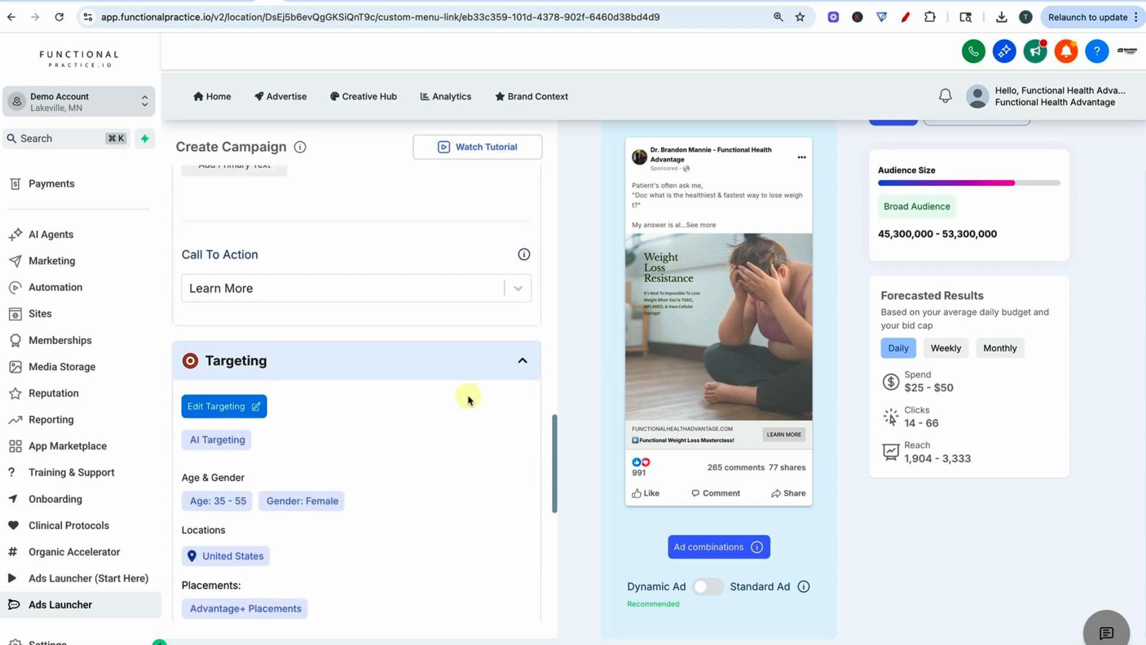
{"action": "scroll", "coordinate": [470, 397], "scroll_direction": "up", "scroll_amount": 8}
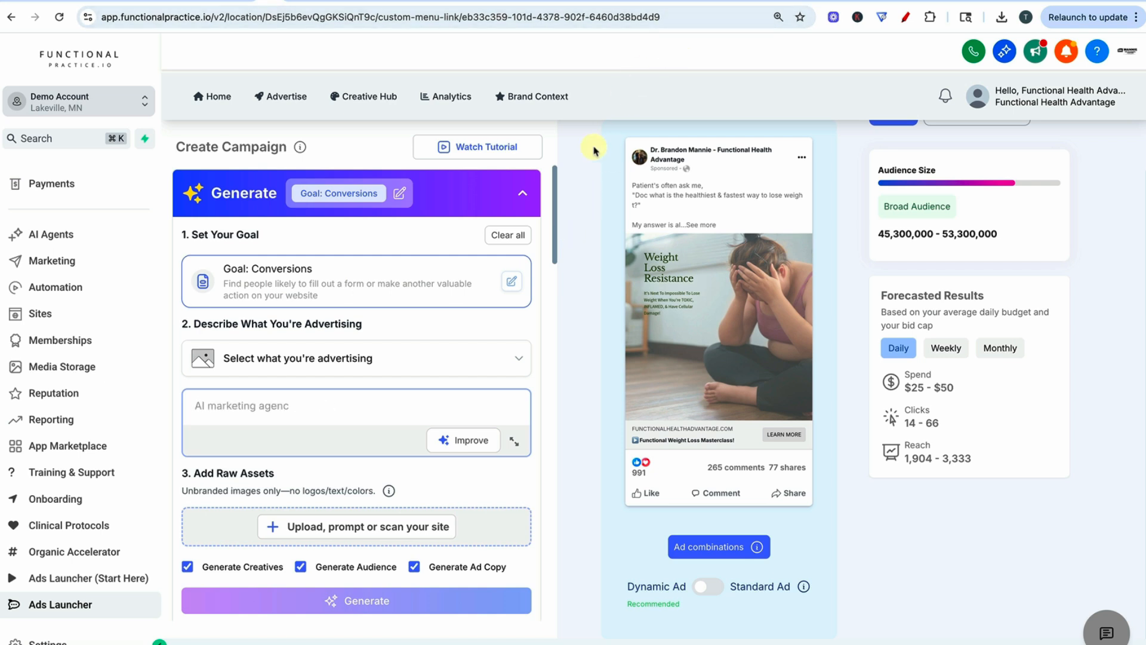
{"action": "scroll", "coordinate": [593, 145], "scroll_direction": "up", "scroll_amount": 1}
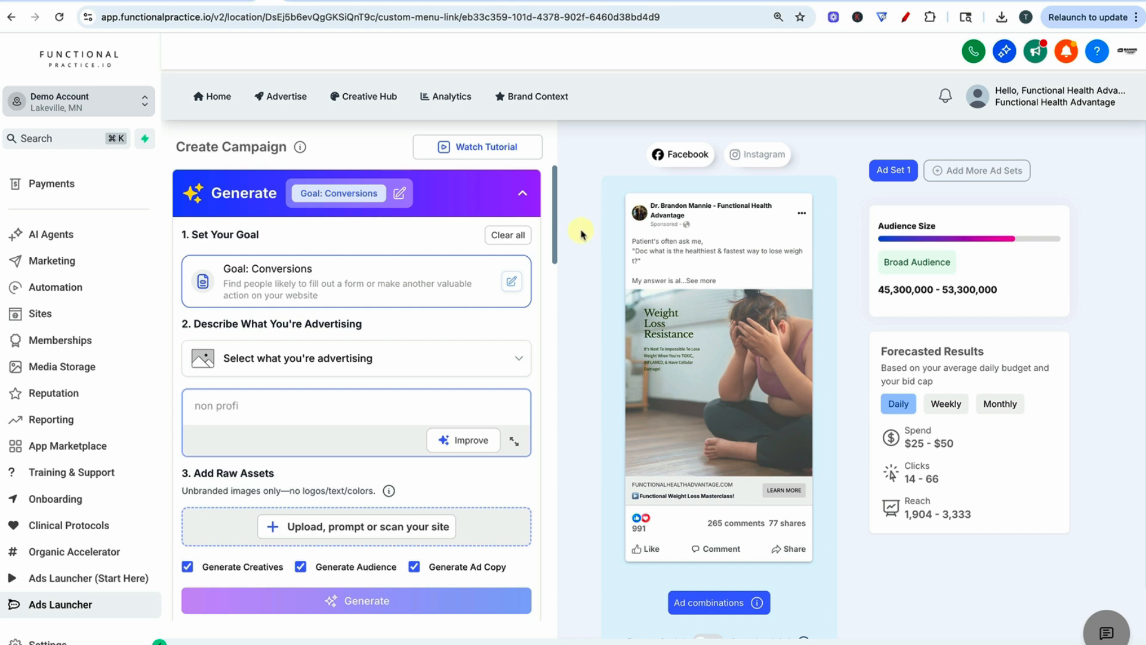